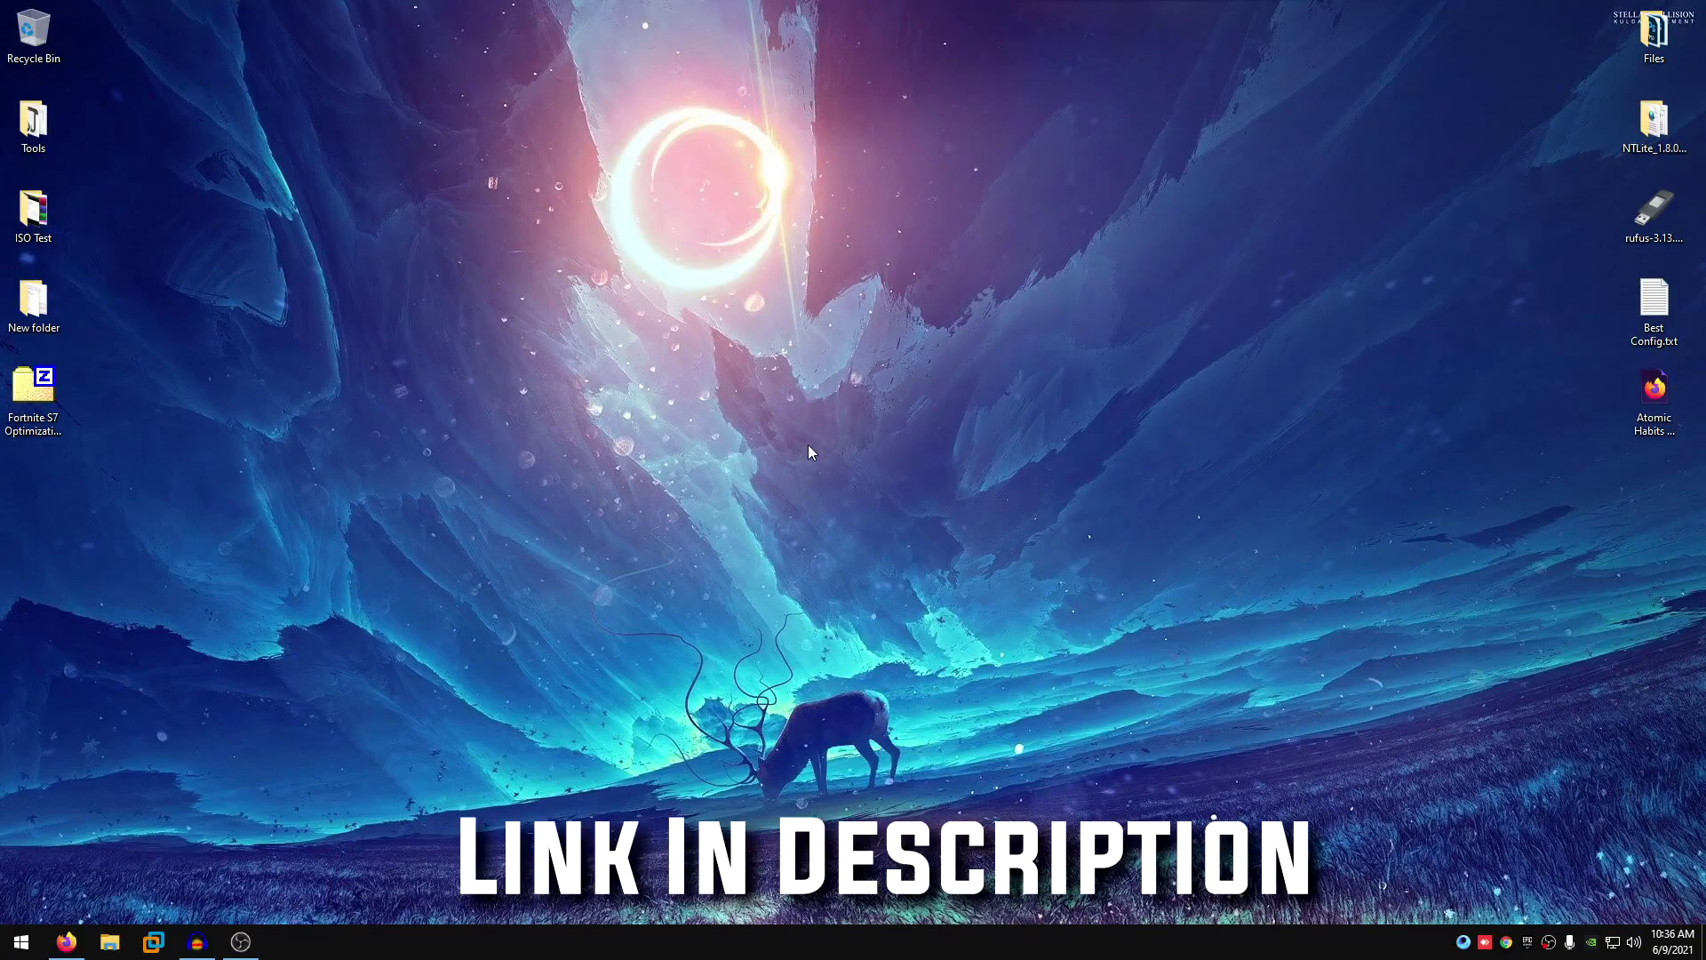
- Extract the Fortnite S7 Optimization Pack zip onto the desktop with 7-Zip and open the extracted folder
{"action": "left_click_drag", "start_coordinate": [40, 418], "coordinate": [487, 336]}
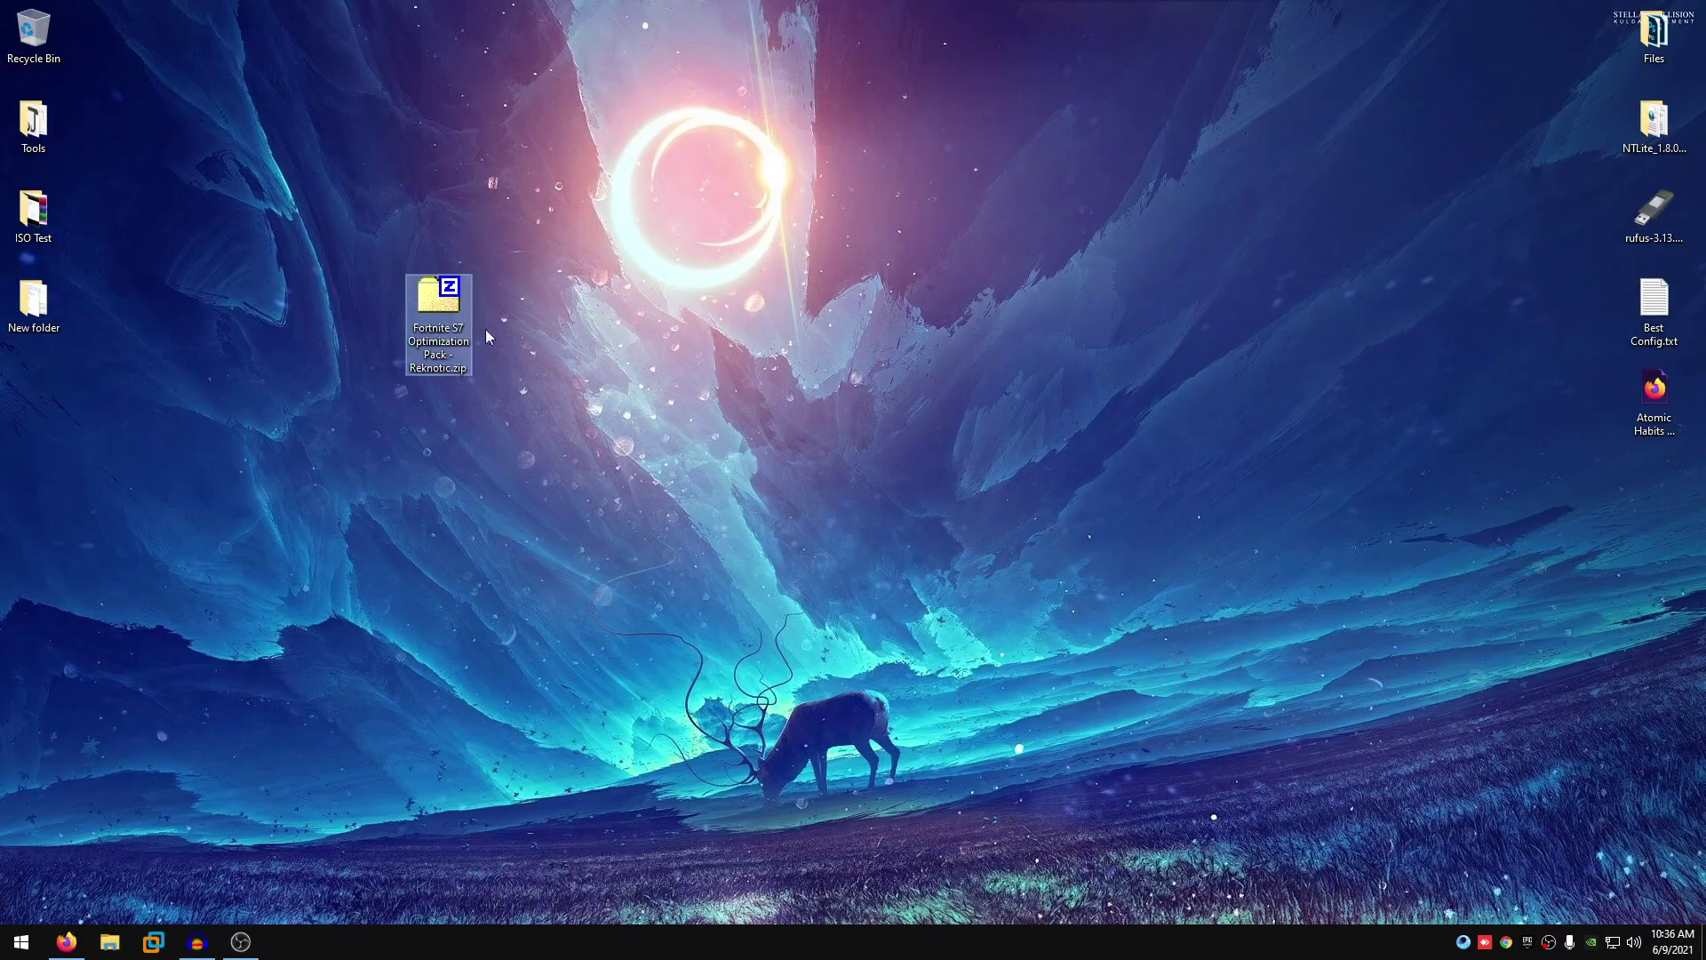
{"action": "right_click", "coordinate": [467, 331]}
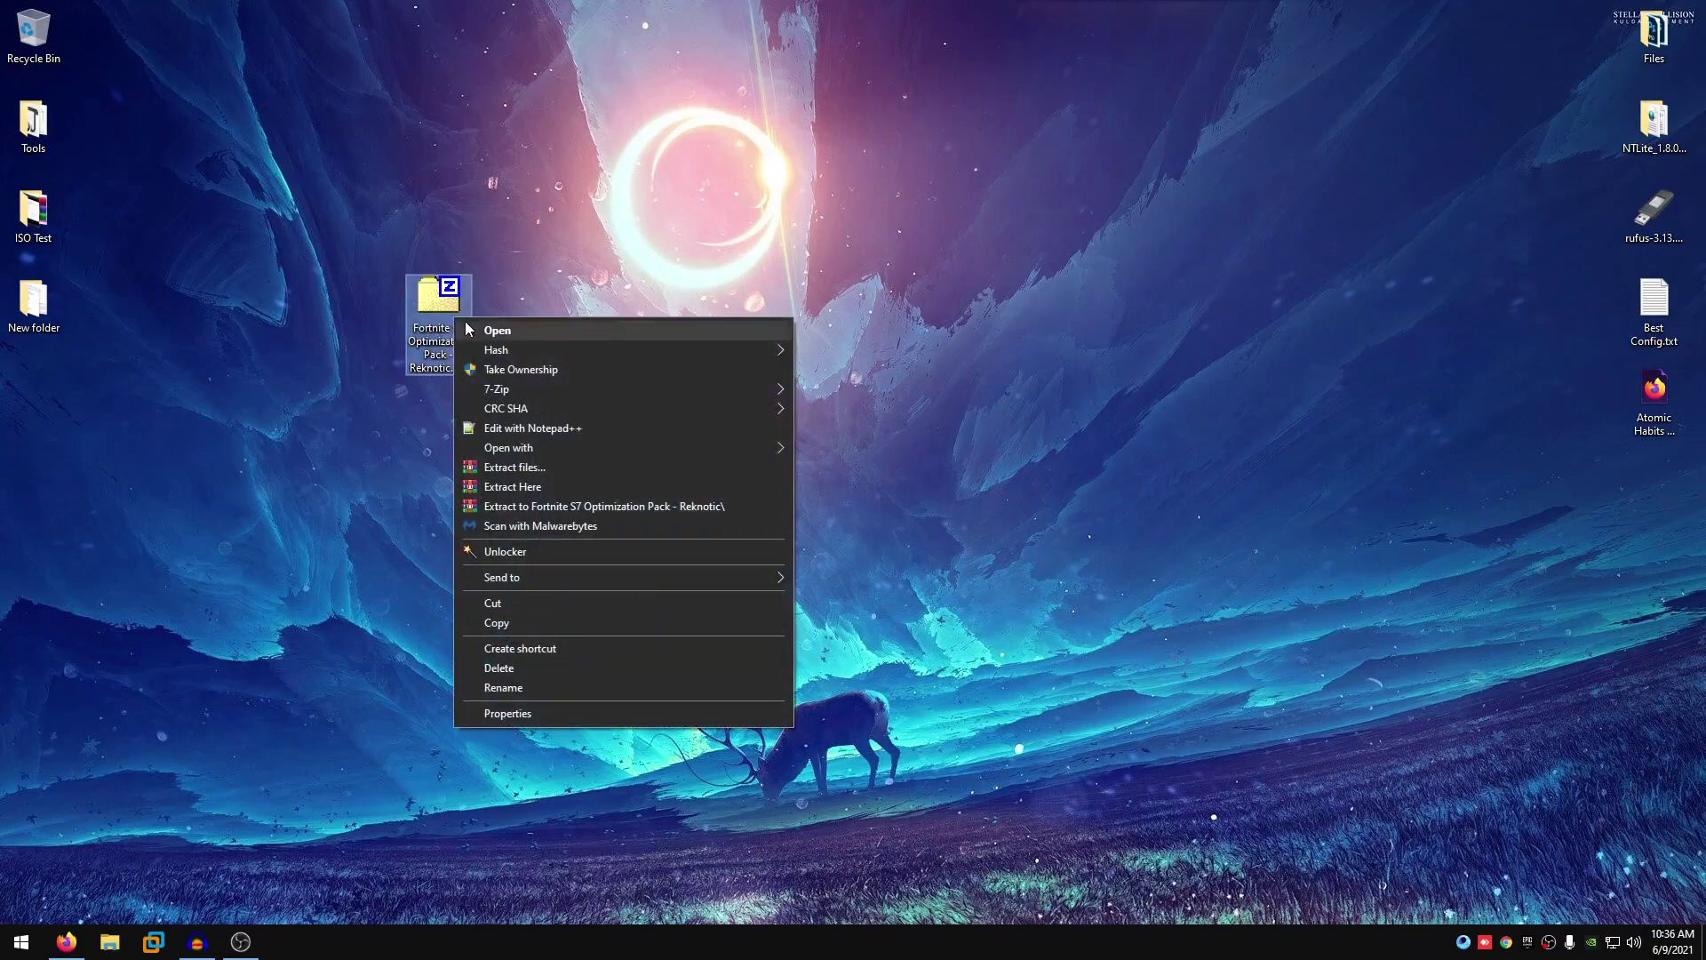
{"action": "mouse_move", "coordinate": [522, 388]}
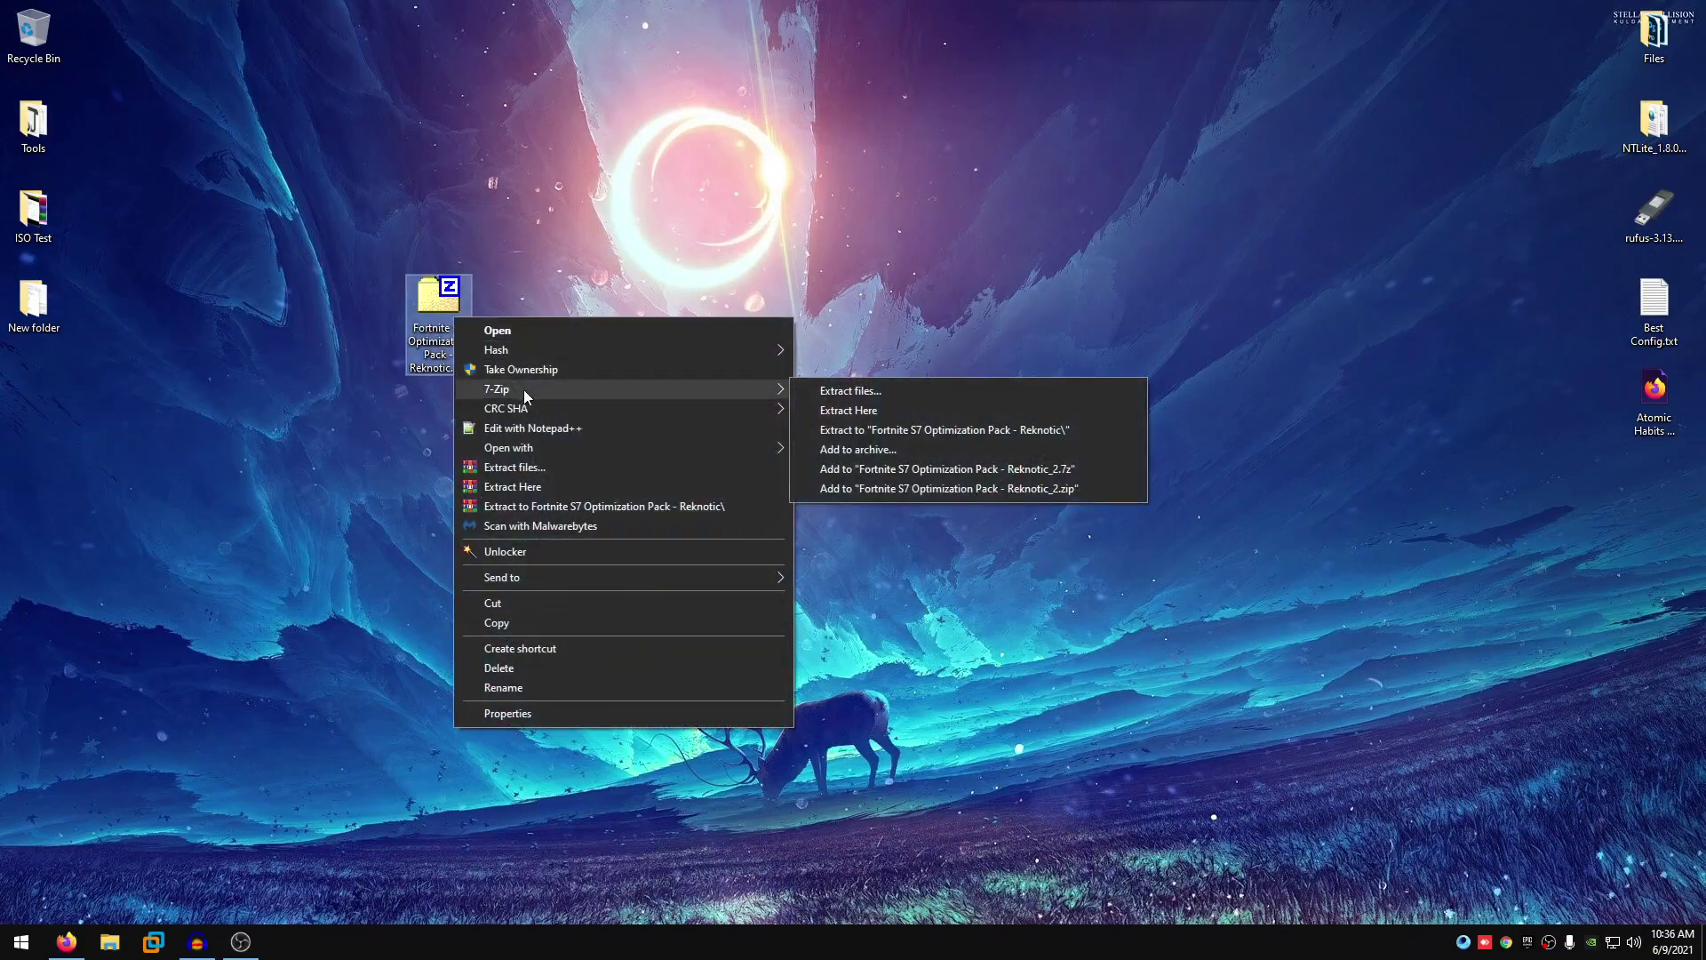
{"action": "left_click", "coordinate": [874, 412]}
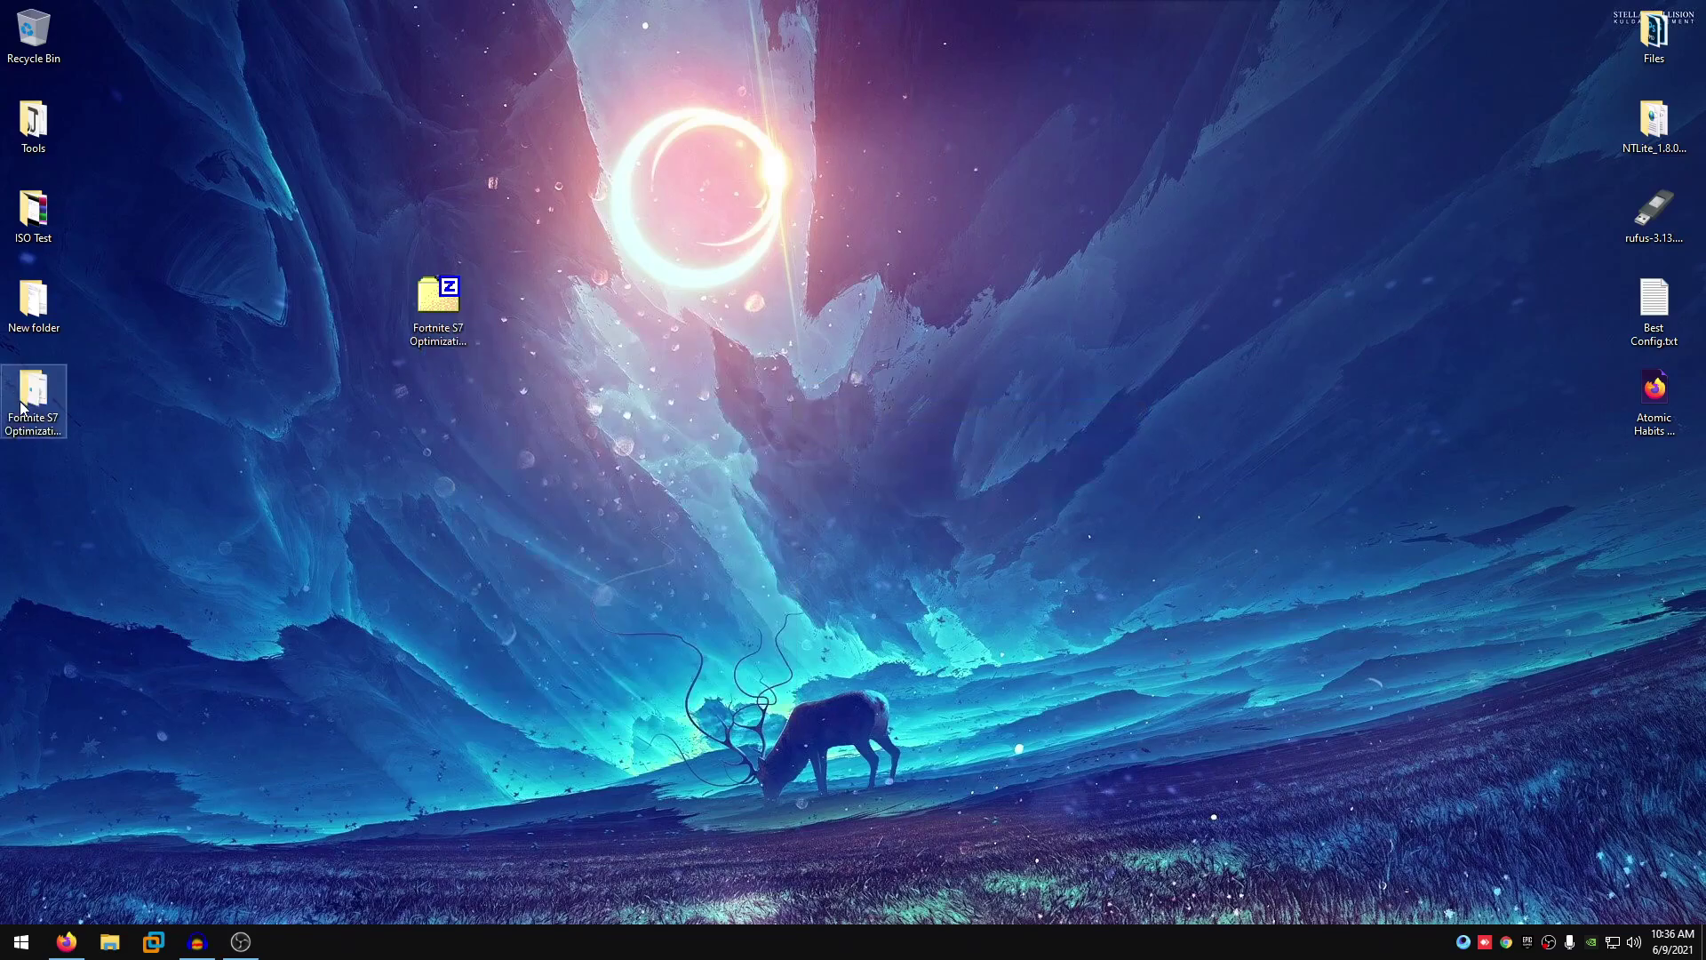
{"action": "double_click", "coordinate": [33, 395]}
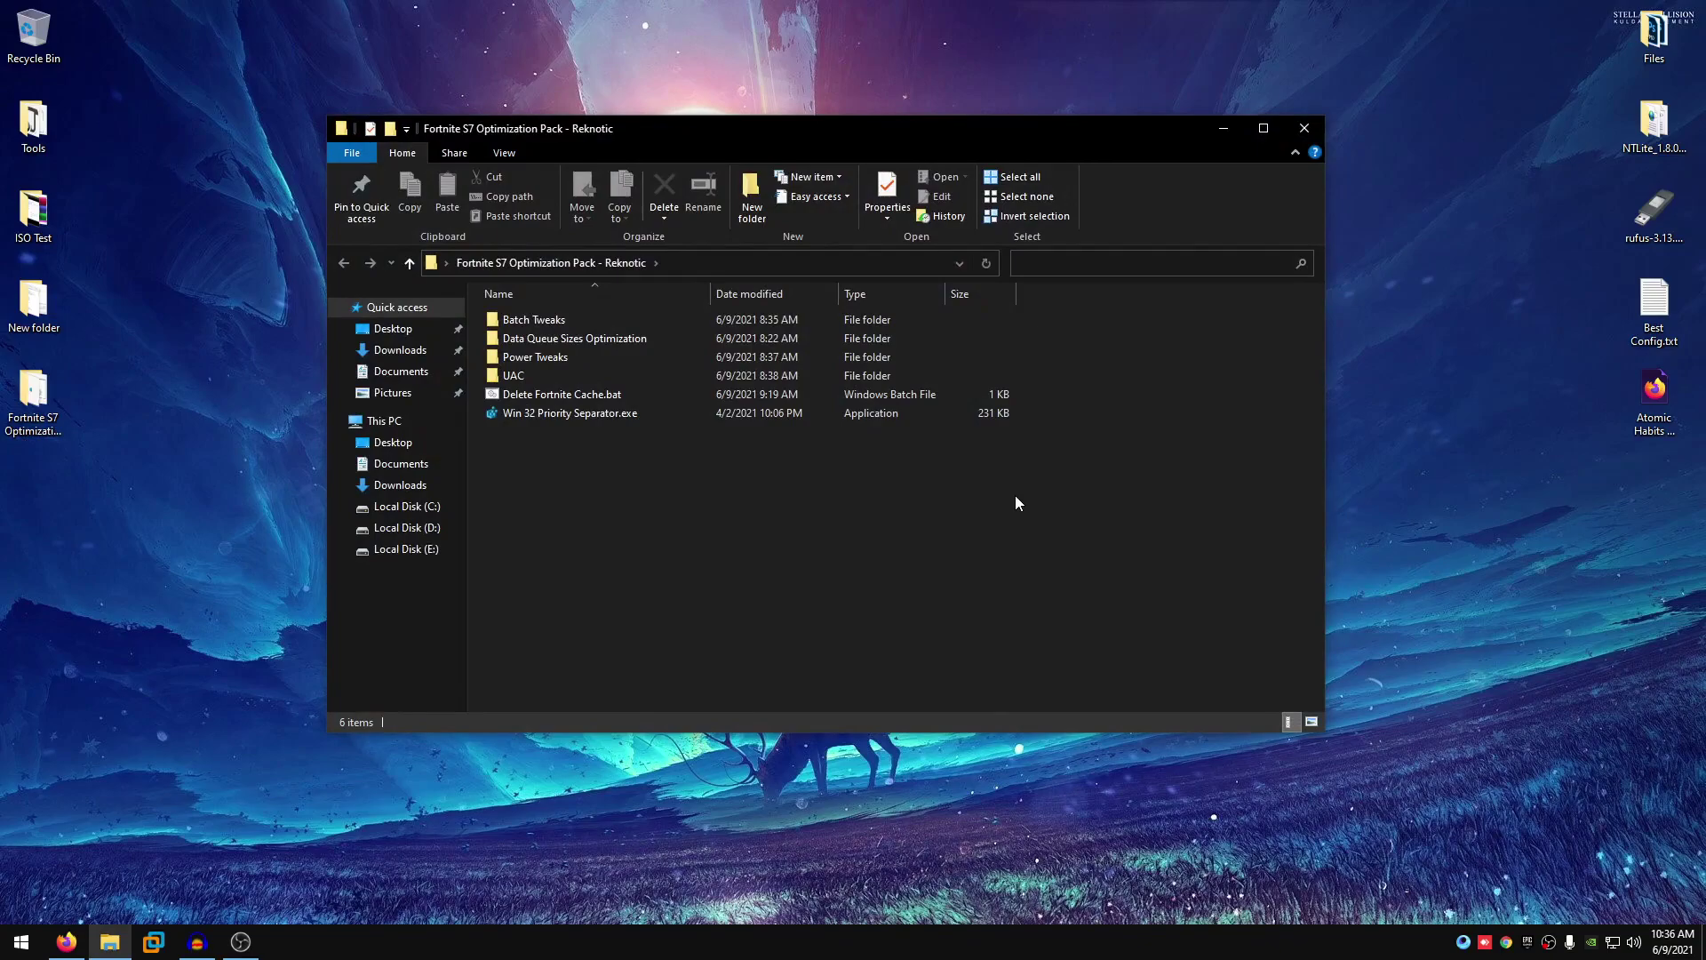
{"action": "left_click", "coordinate": [548, 396]}
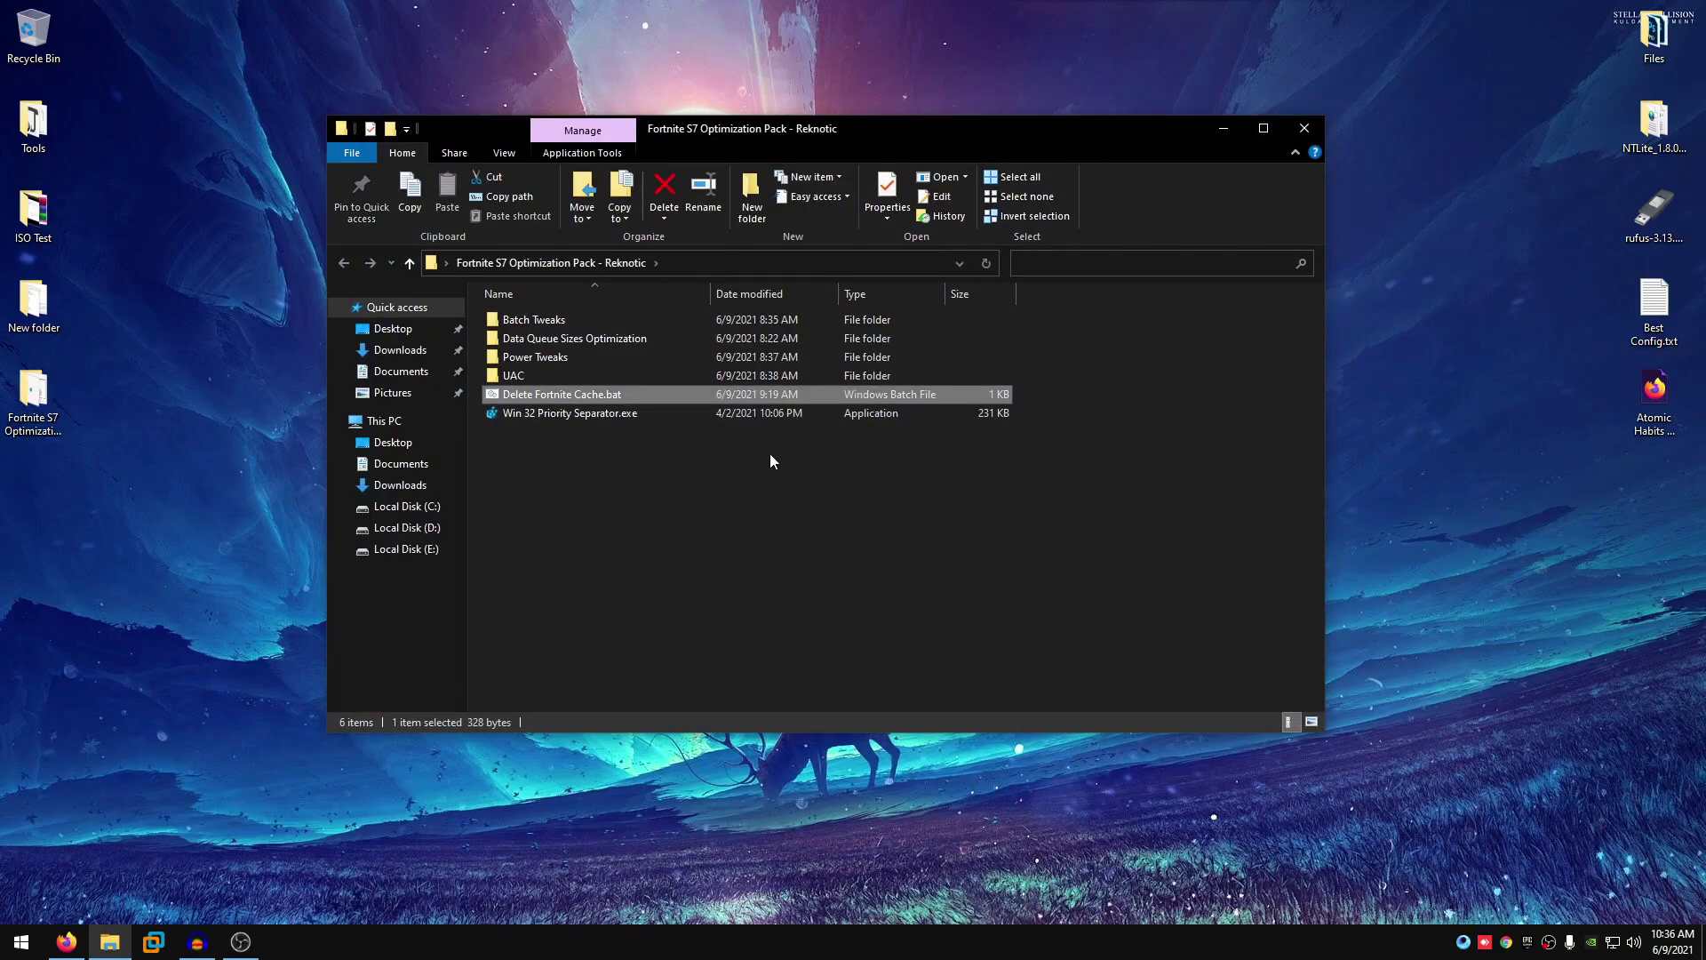
- Run Delete Fortnite Cache.bat as administrator and let it delete the Fortnite cache
{"action": "right_click", "coordinate": [622, 394]}
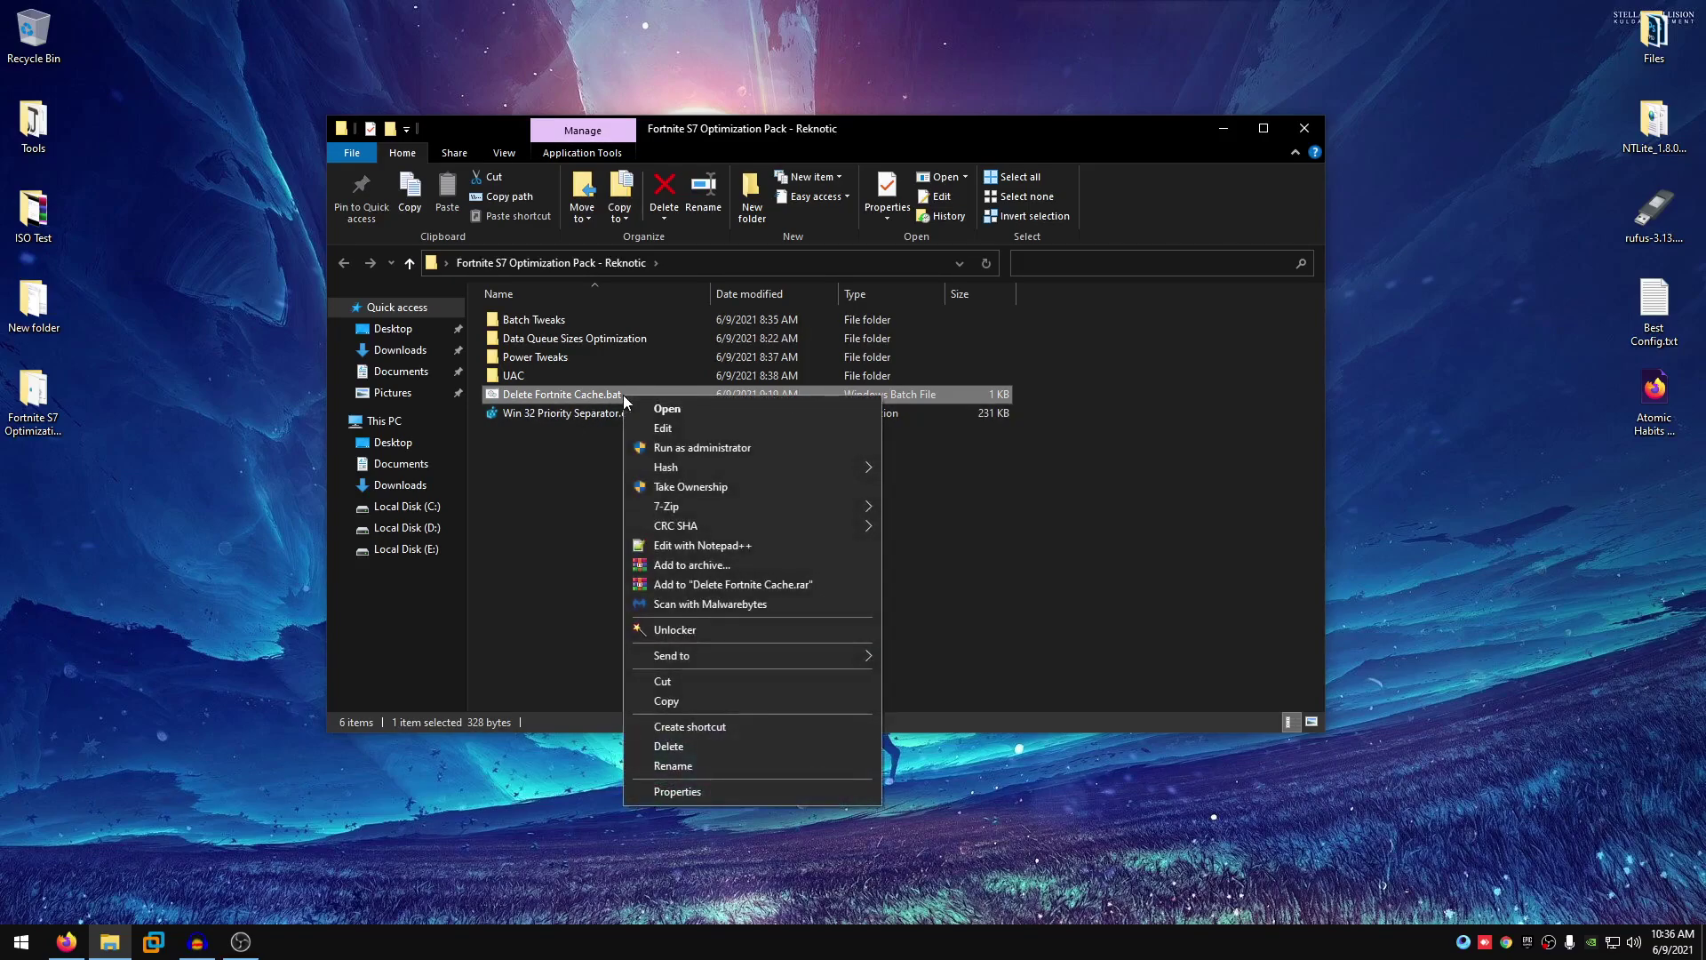
{"action": "left_click", "coordinate": [688, 448]}
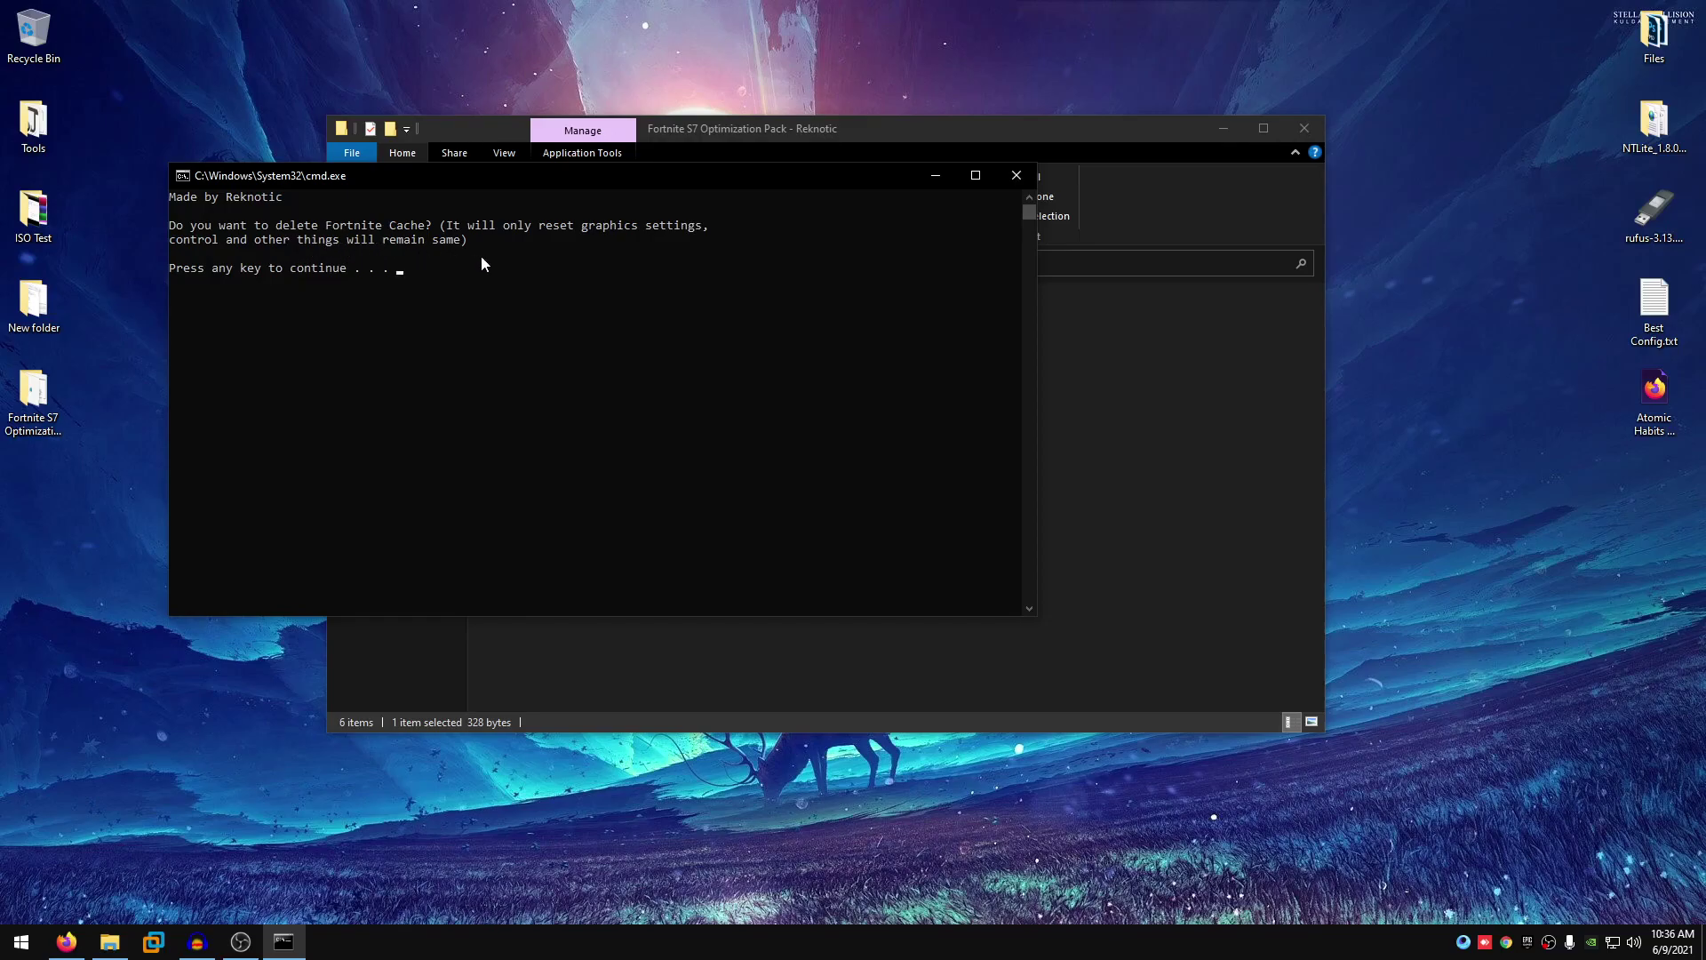
{"action": "key", "text": "Return"}
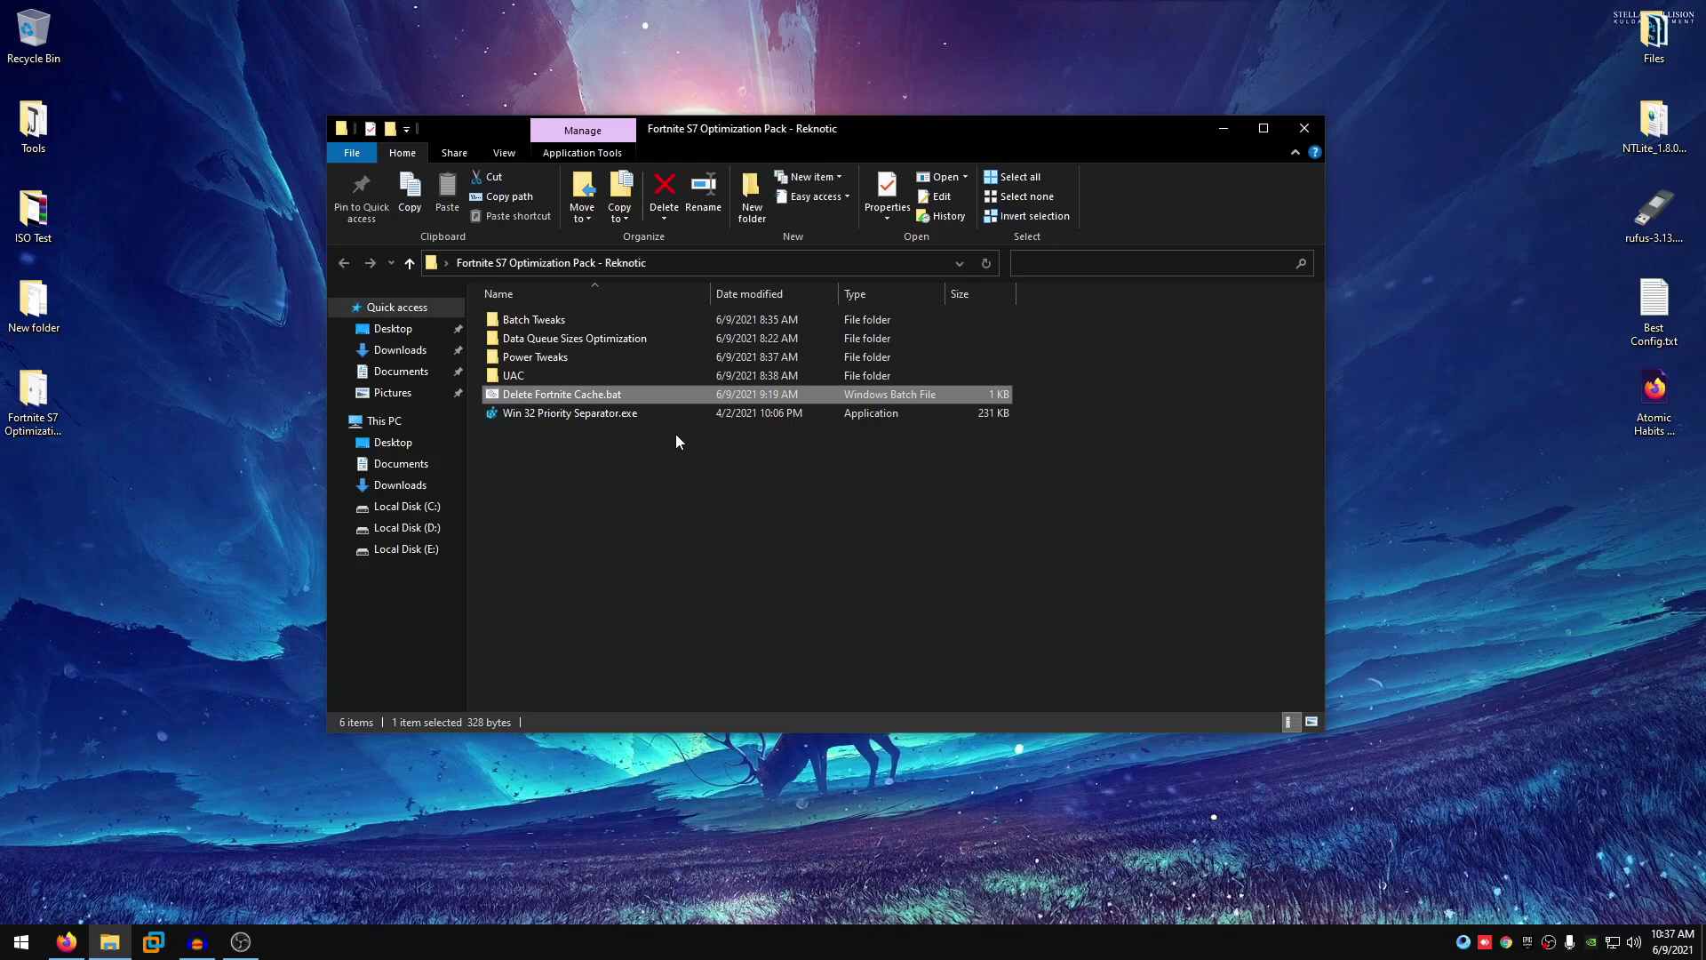
- In the UAC folder, merge Disable UAC.reg into the registry and confirm
{"action": "double_click", "coordinate": [520, 373]}
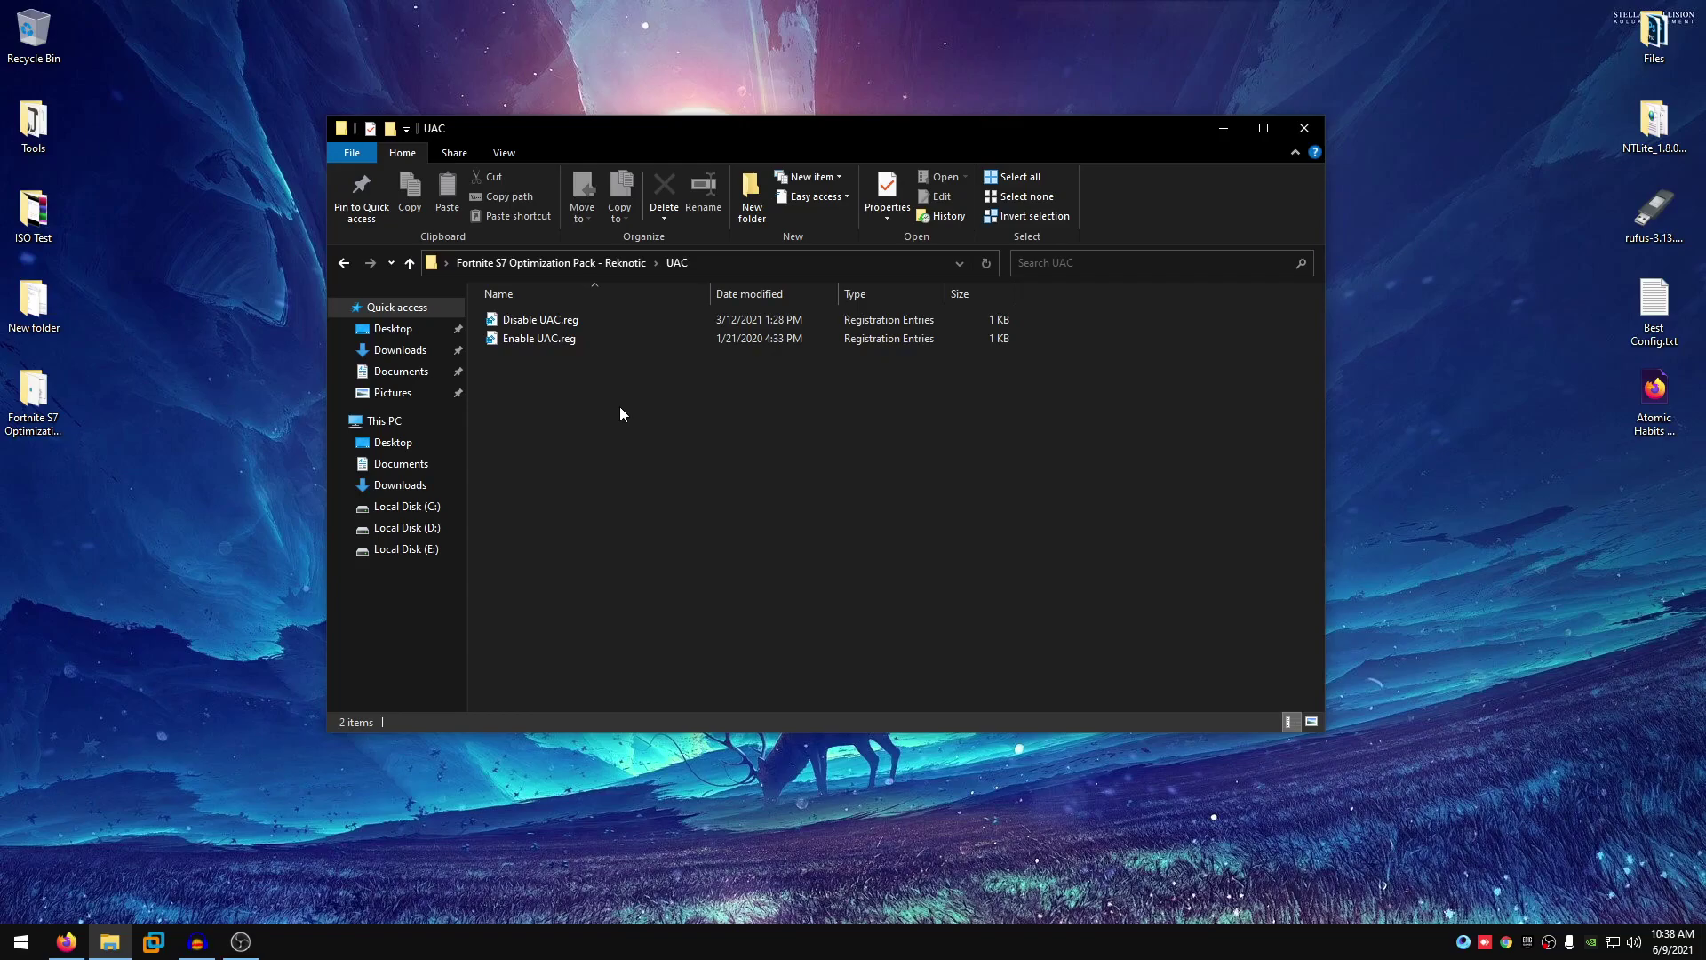
{"action": "right_click", "coordinate": [579, 319]}
{"action": "left_click", "coordinate": [636, 331]}
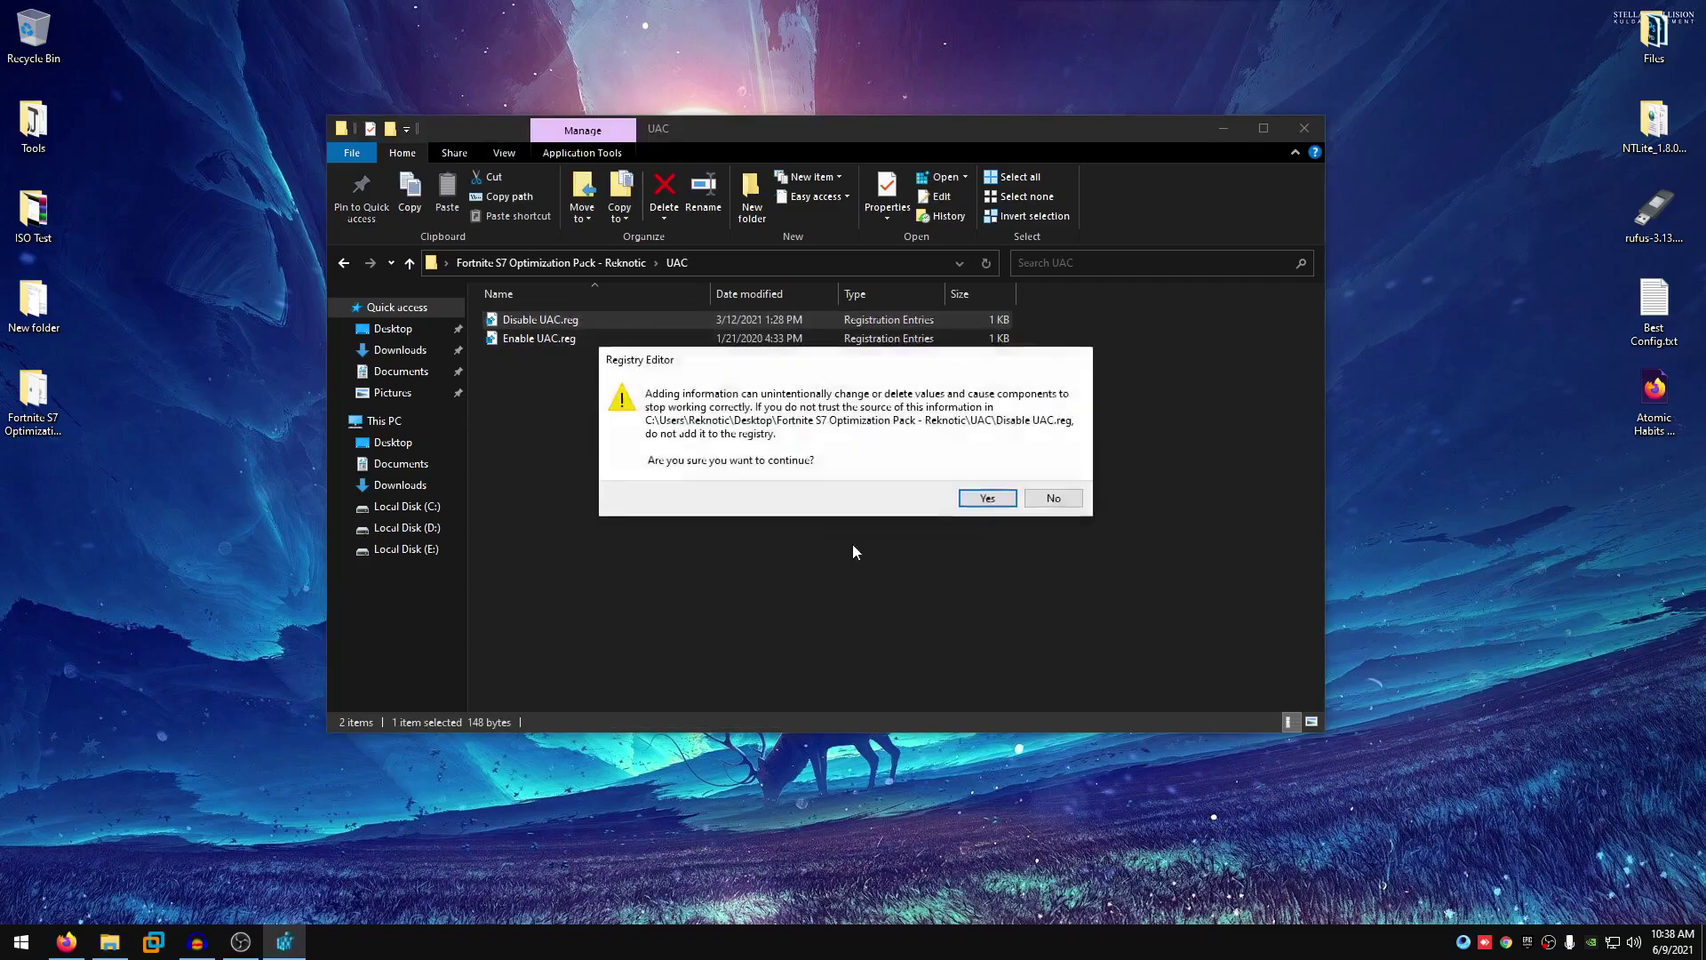
{"action": "left_click", "coordinate": [982, 495]}
{"action": "left_click", "coordinate": [1051, 469]}
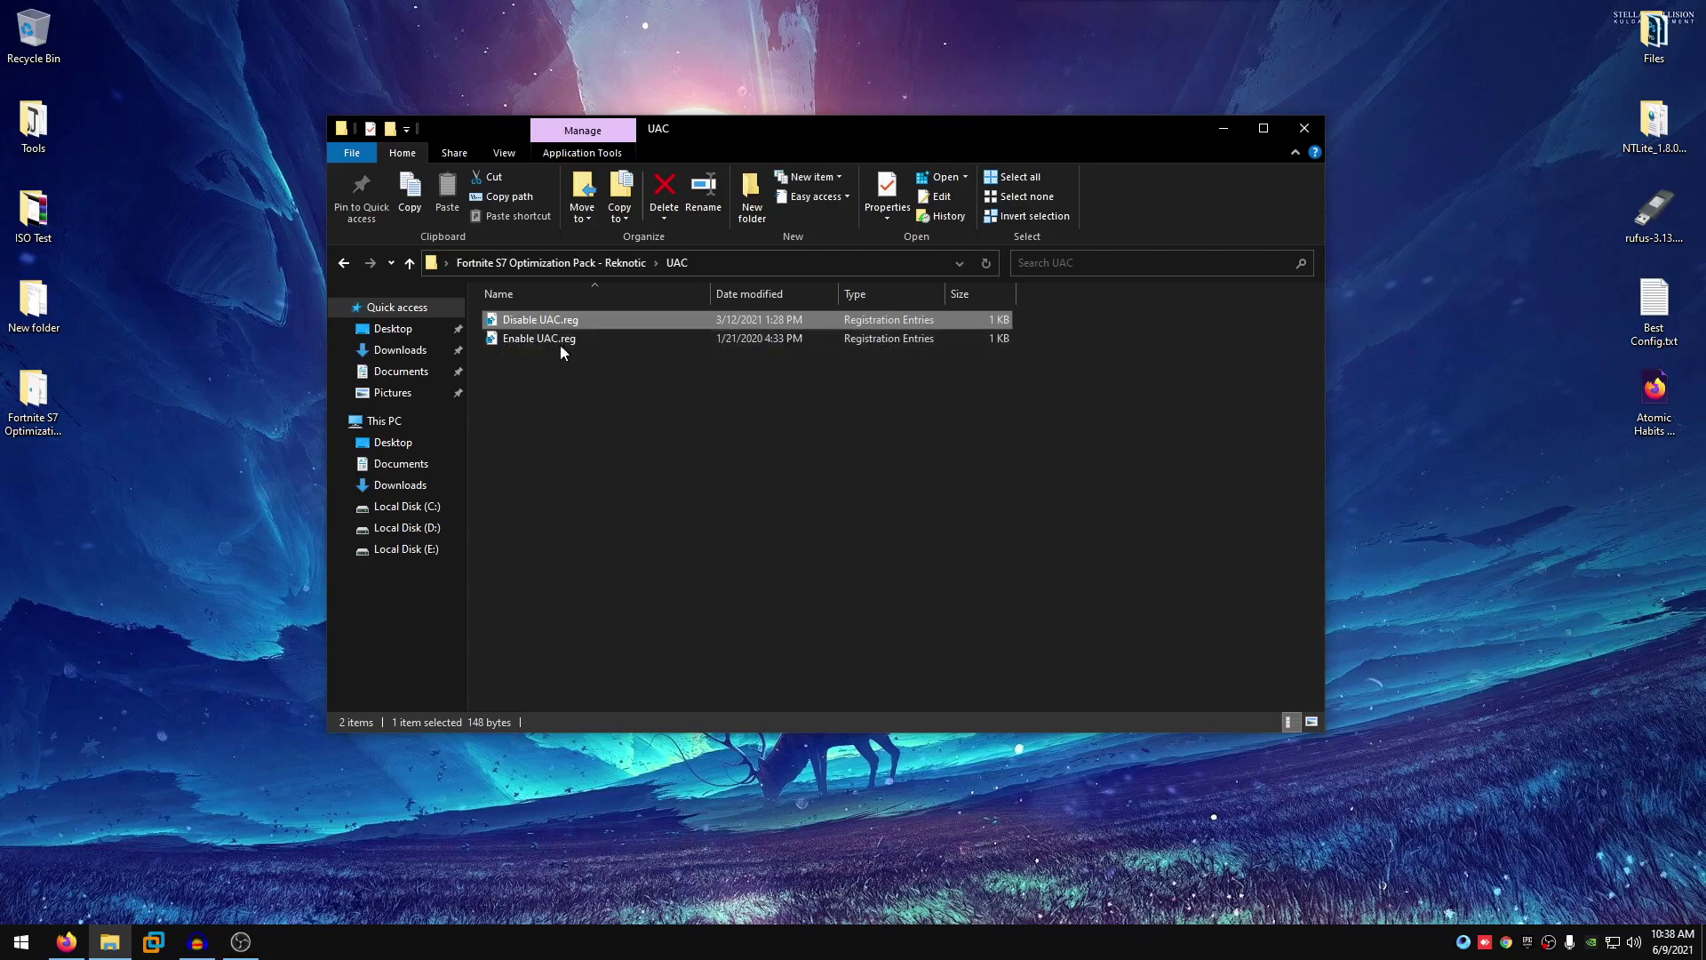
- Open Useful Tweaks.bat from the Batch Tweaks folder in Notepad++ and scroll through its commands
{"action": "key", "text": "alt+Left"}
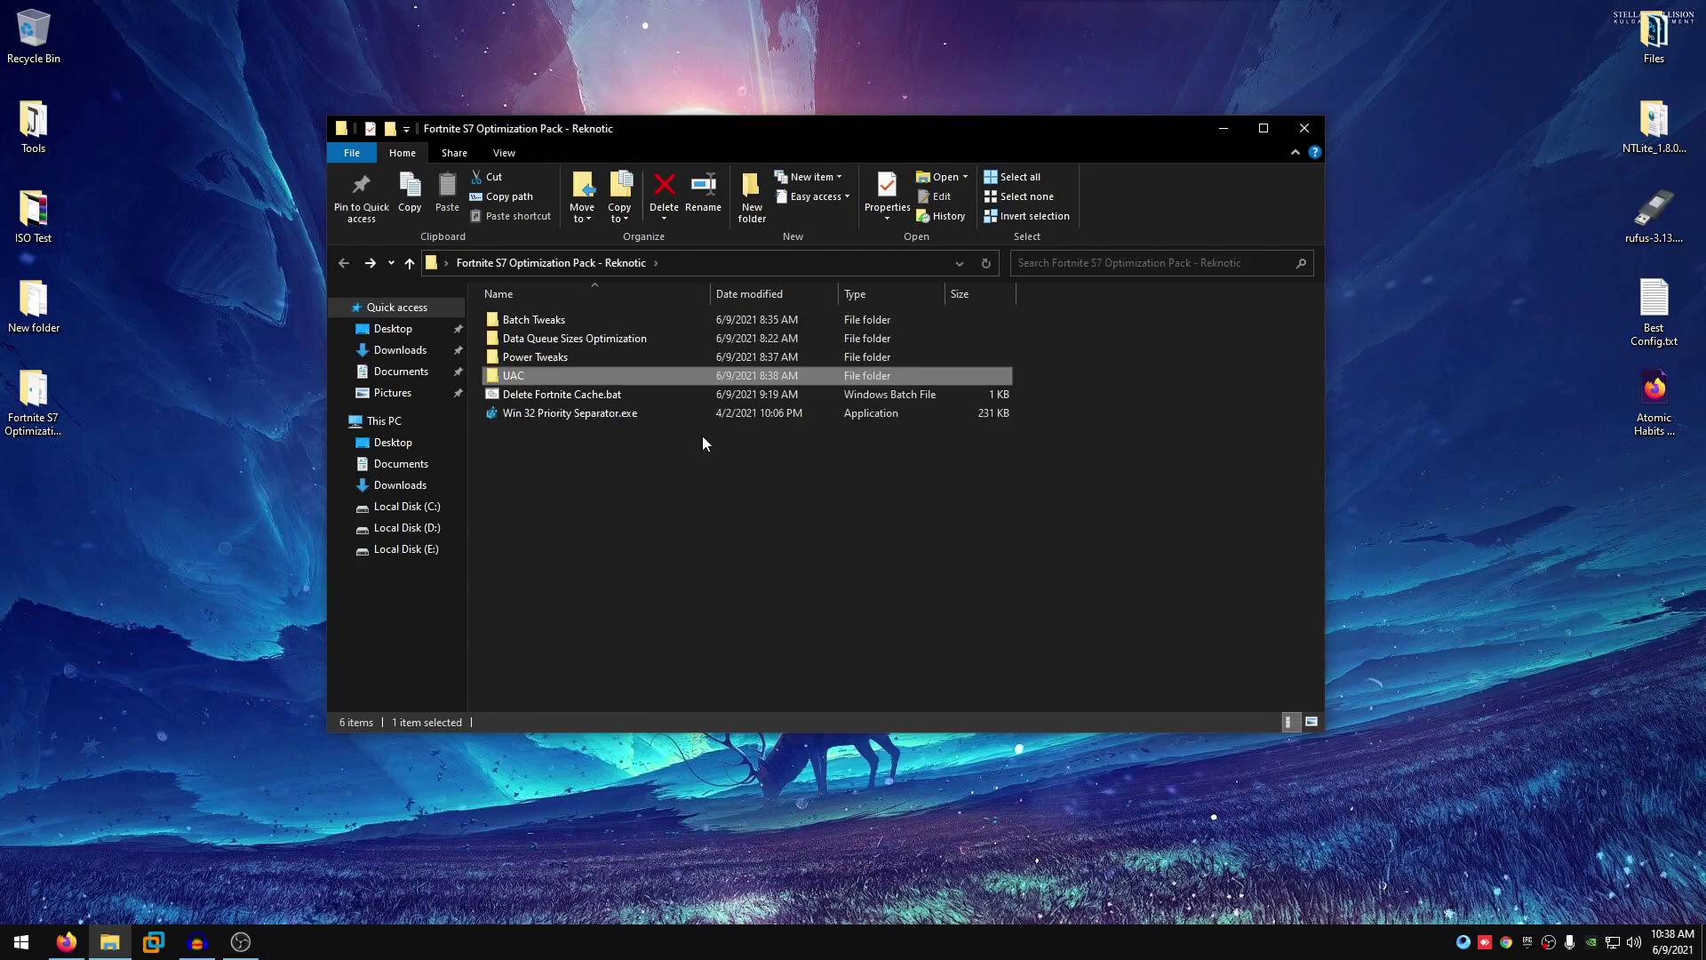
{"action": "left_click", "coordinate": [570, 321]}
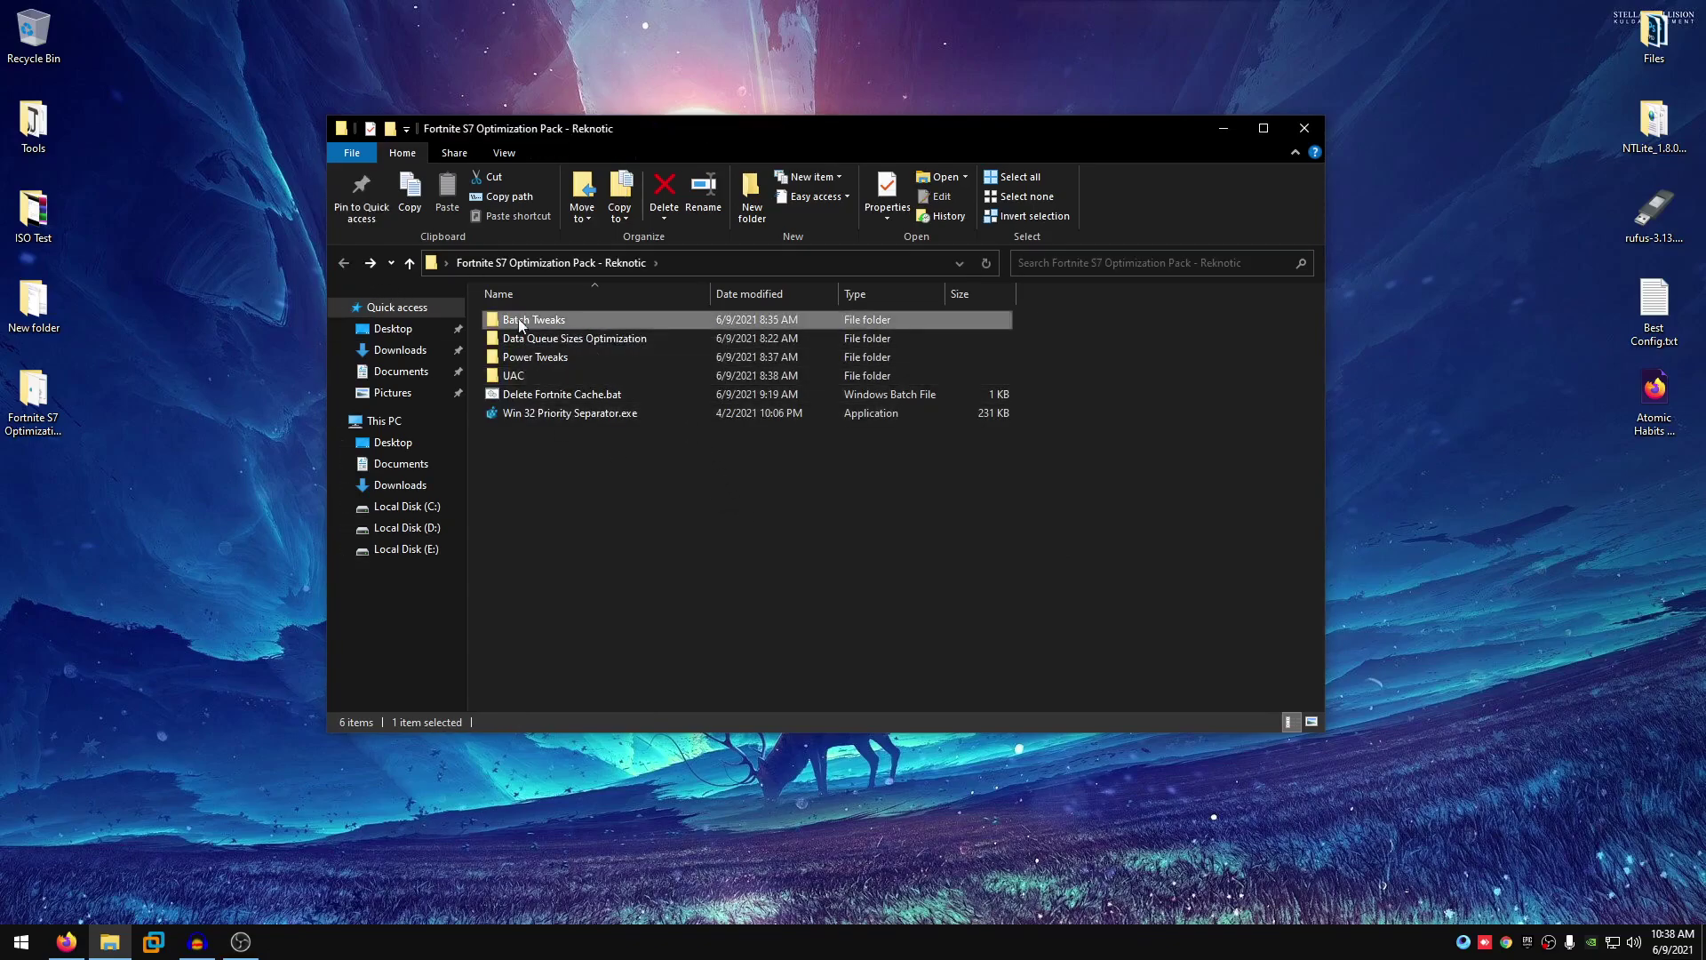
{"action": "double_click", "coordinate": [579, 319]}
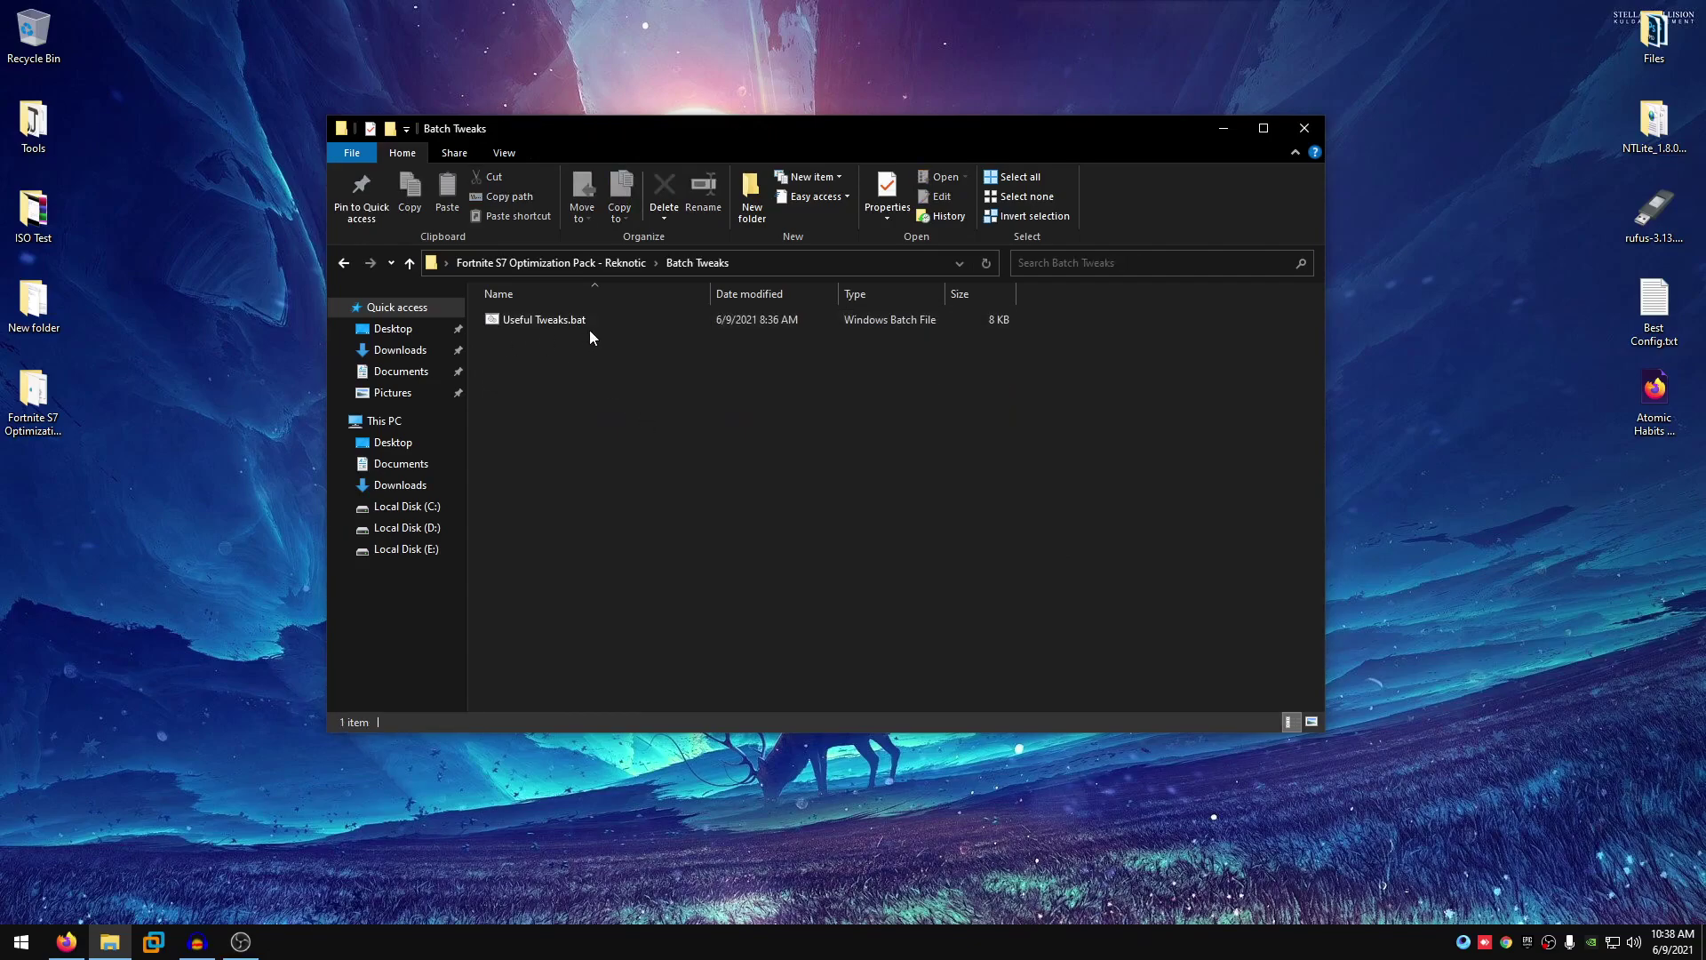
{"action": "right_click", "coordinate": [537, 322]}
{"action": "left_click", "coordinate": [631, 472]}
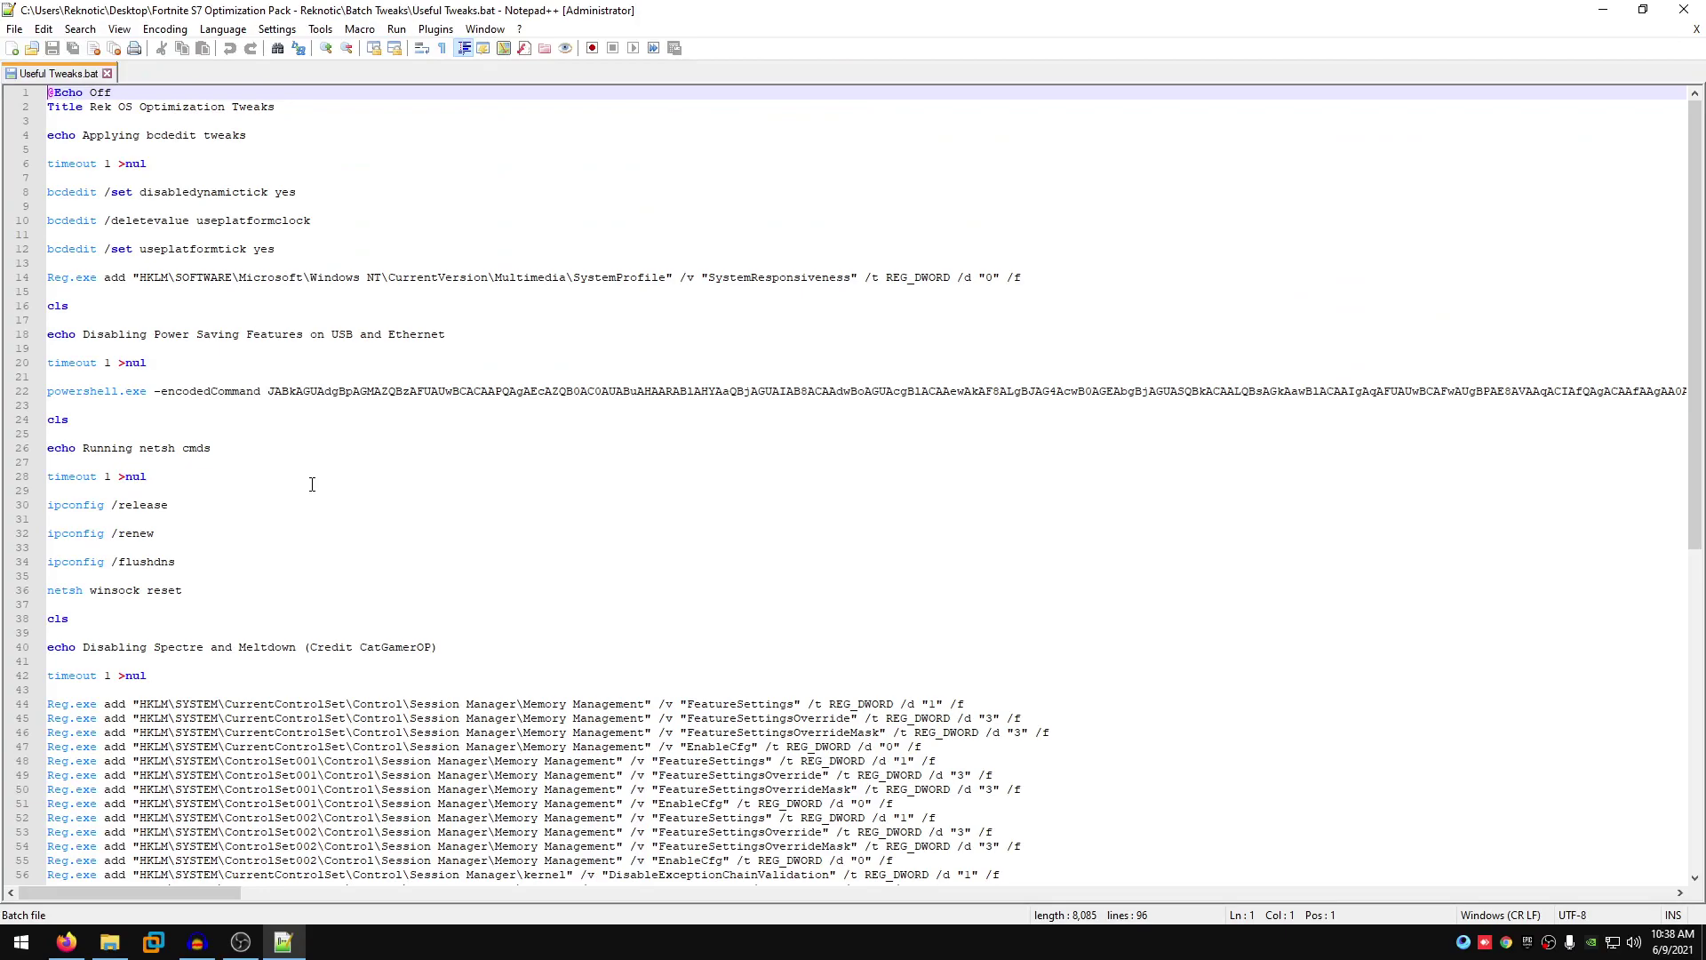
{"action": "scroll", "coordinate": [405, 525], "scroll_direction": "down", "scroll_amount": 2}
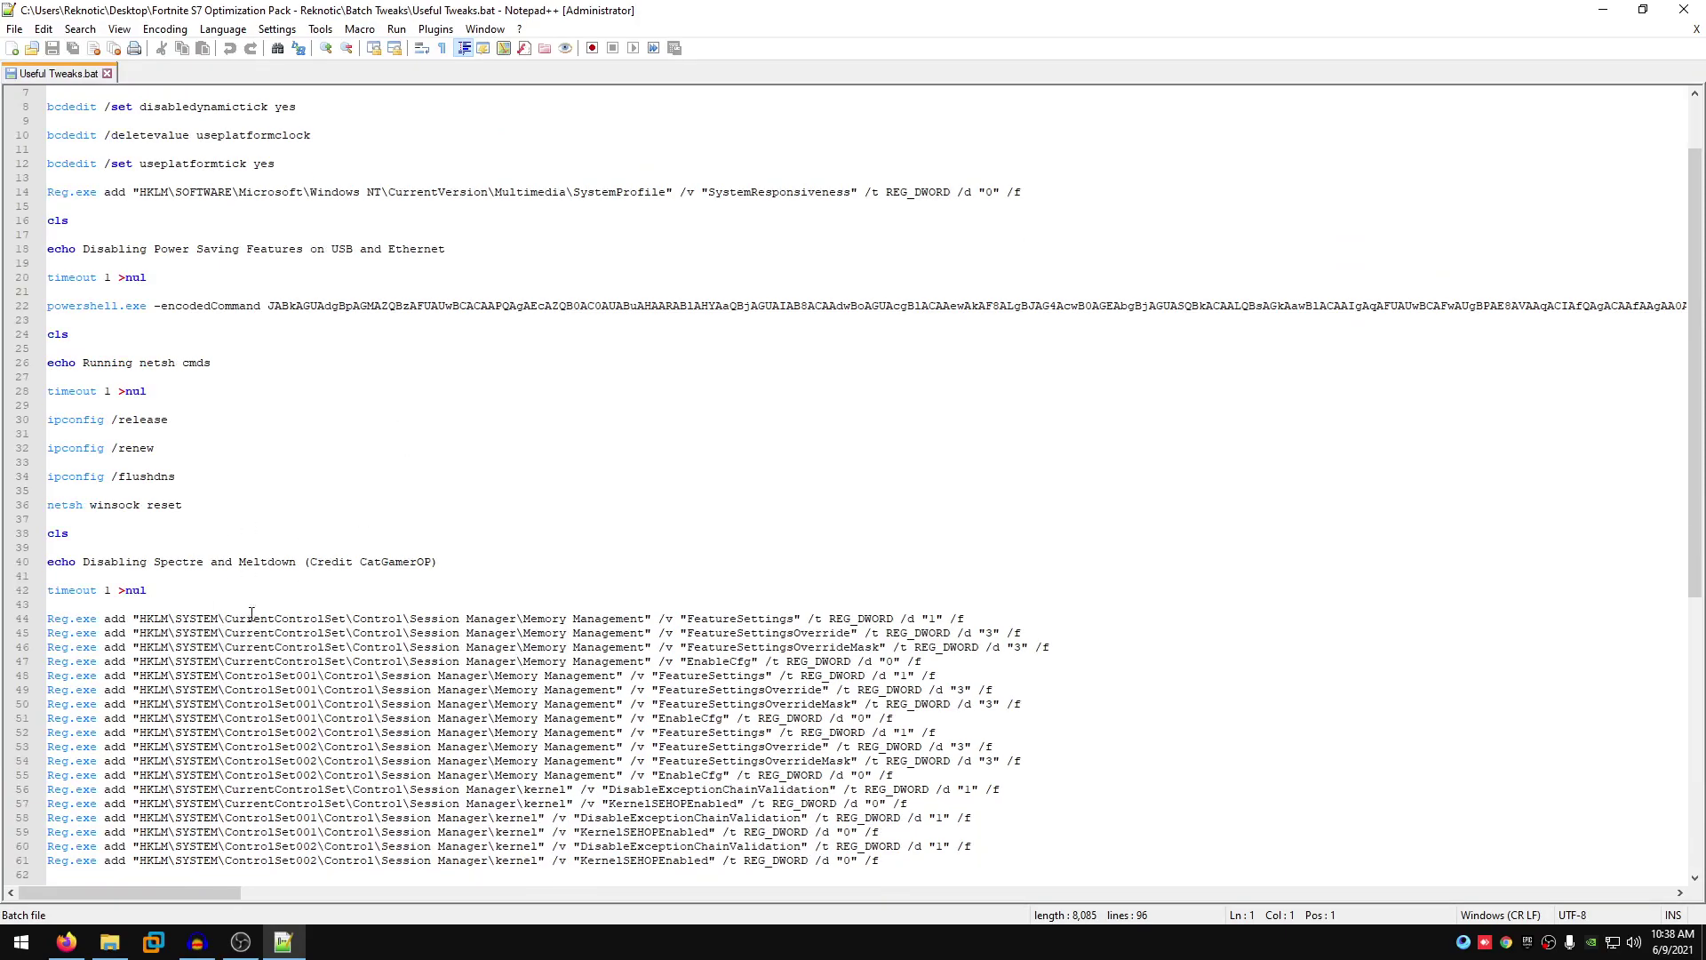
{"action": "scroll", "coordinate": [346, 576], "scroll_direction": "down", "scroll_amount": 11}
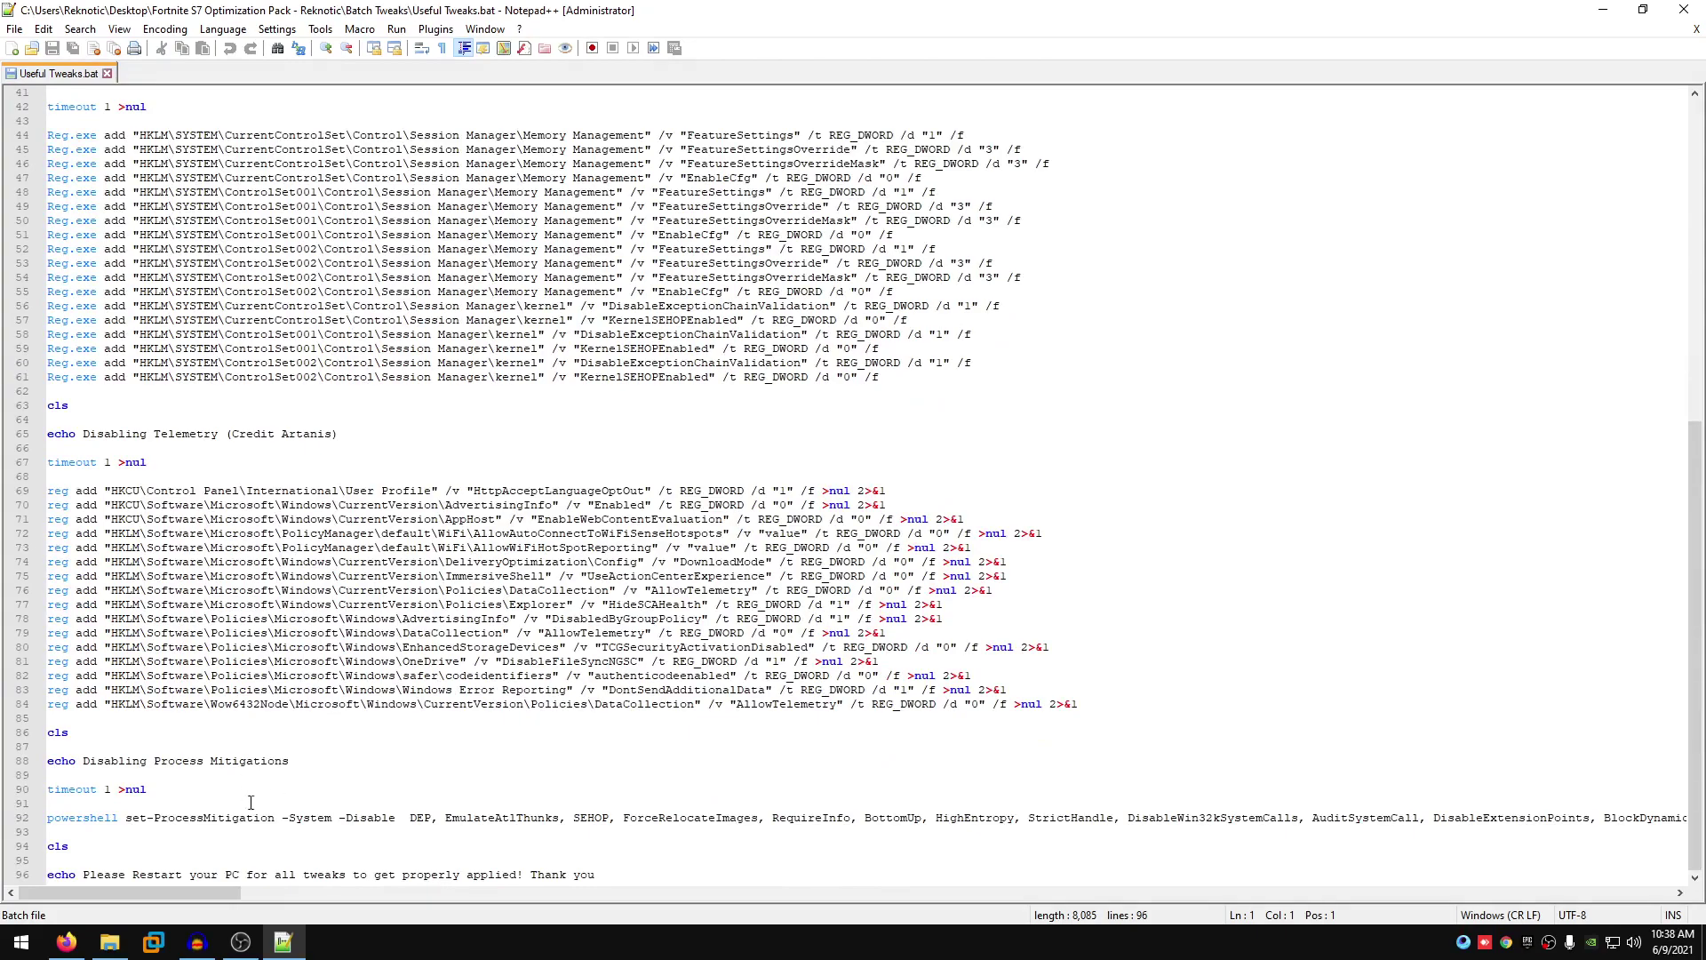
{"action": "scroll", "coordinate": [274, 779], "scroll_direction": "up", "scroll_amount": 11}
{"action": "scroll", "coordinate": [274, 780], "scroll_direction": "down", "scroll_amount": 11}
- Close Notepad++ and run Useful Tweaks.bat as administrator
{"action": "left_click", "coordinate": [1682, 9]}
{"action": "right_click", "coordinate": [540, 319]}
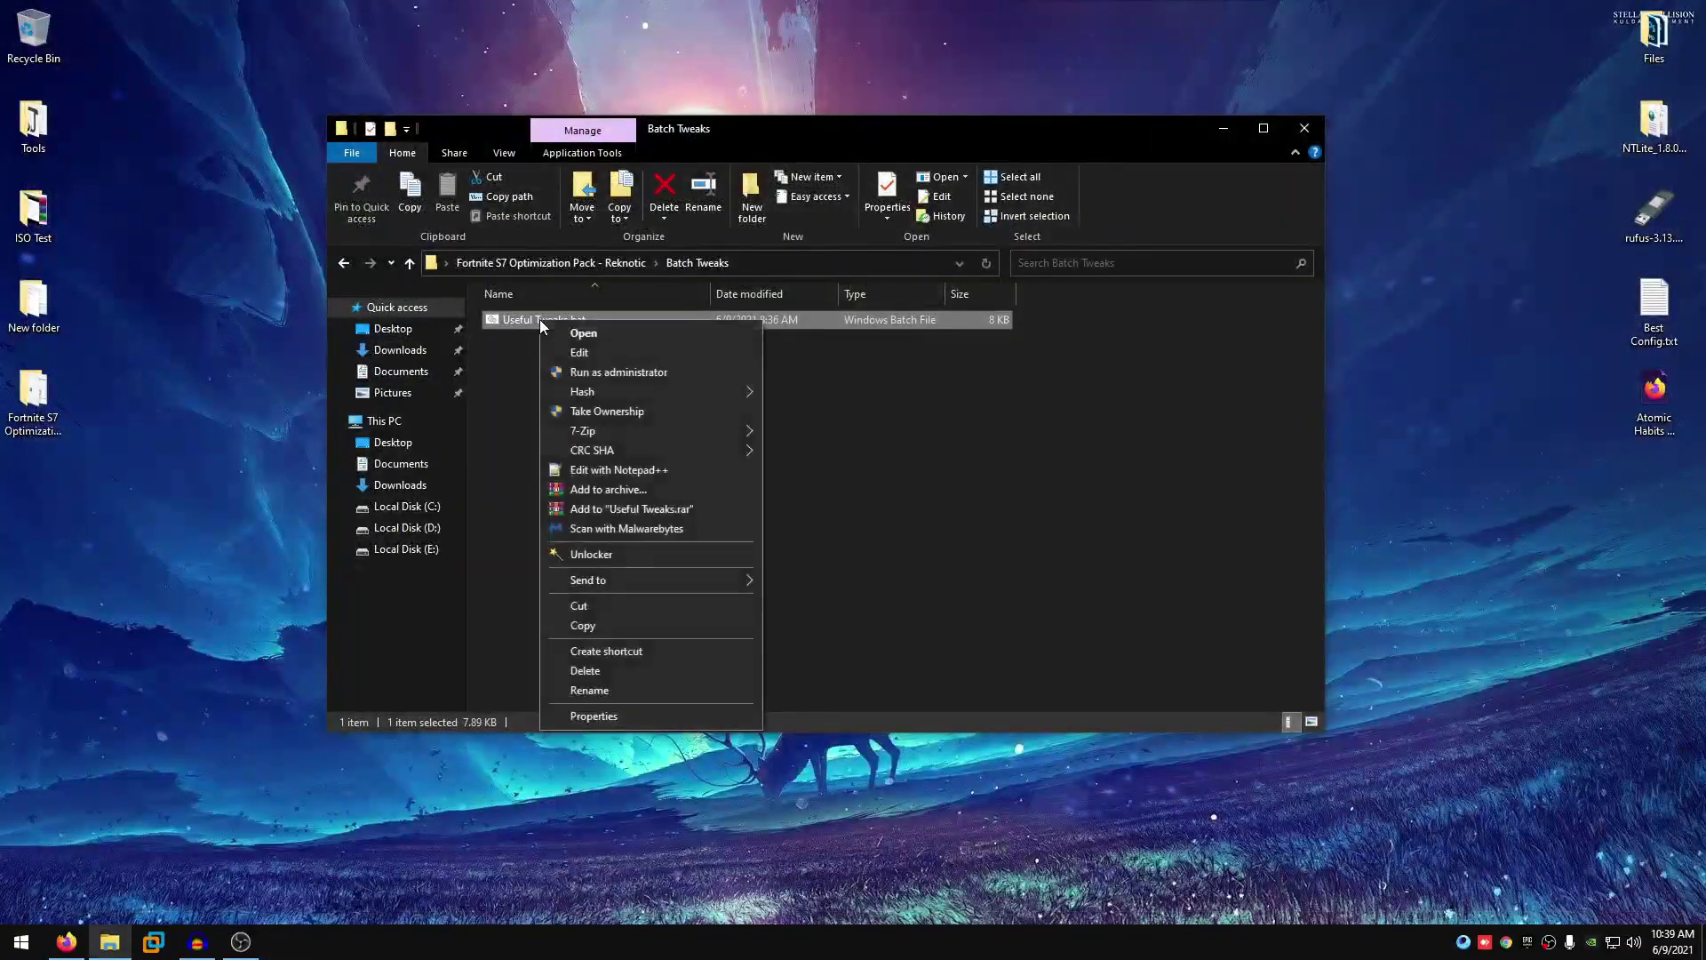
{"action": "left_click", "coordinate": [622, 368]}
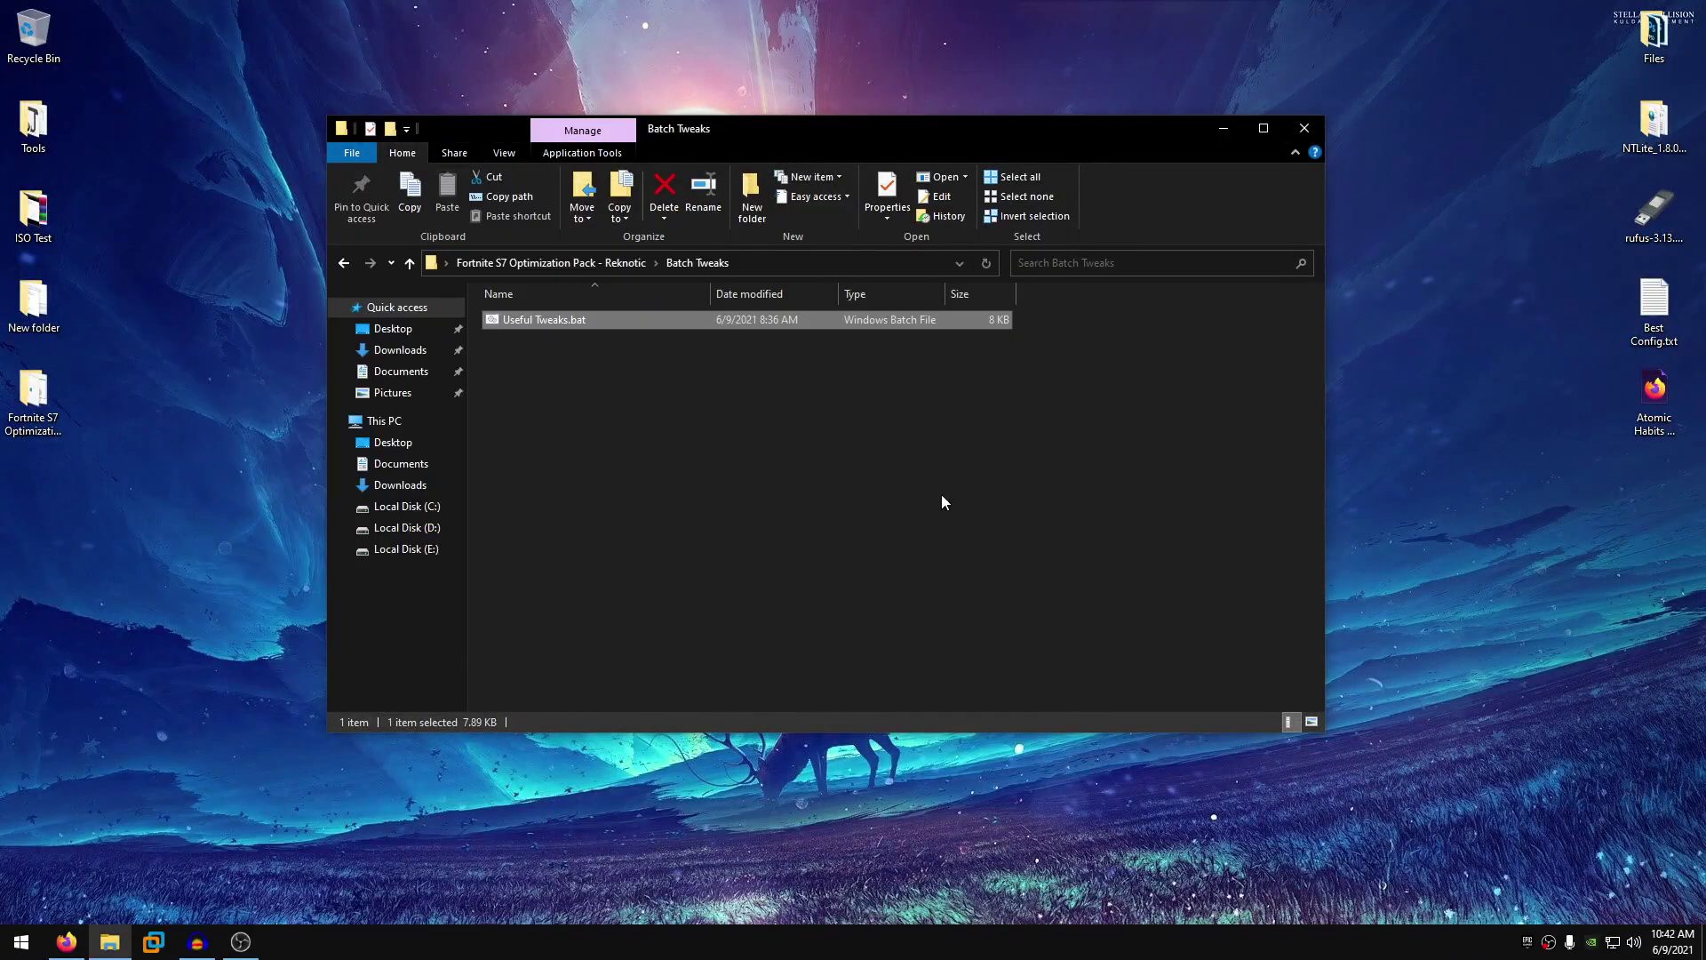
- Open the Data Queue Sizes Optimization folder and read its 0-Read ME.txt notes
{"action": "left_click", "coordinate": [354, 265]}
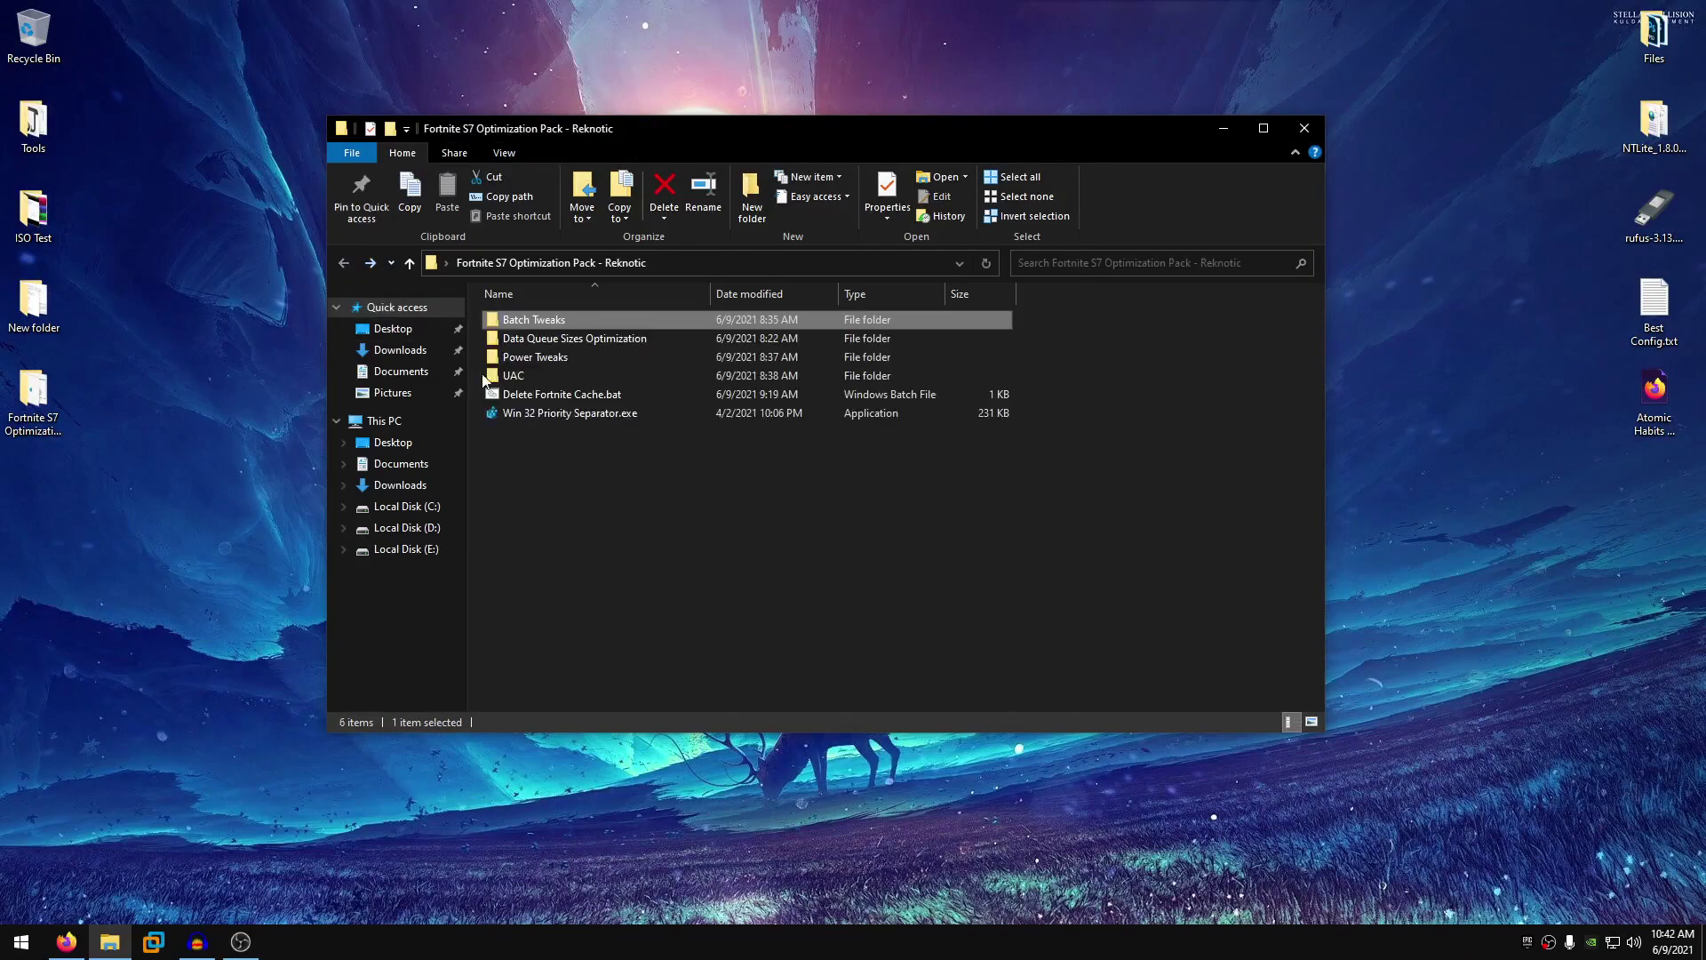
{"action": "double_click", "coordinate": [645, 335]}
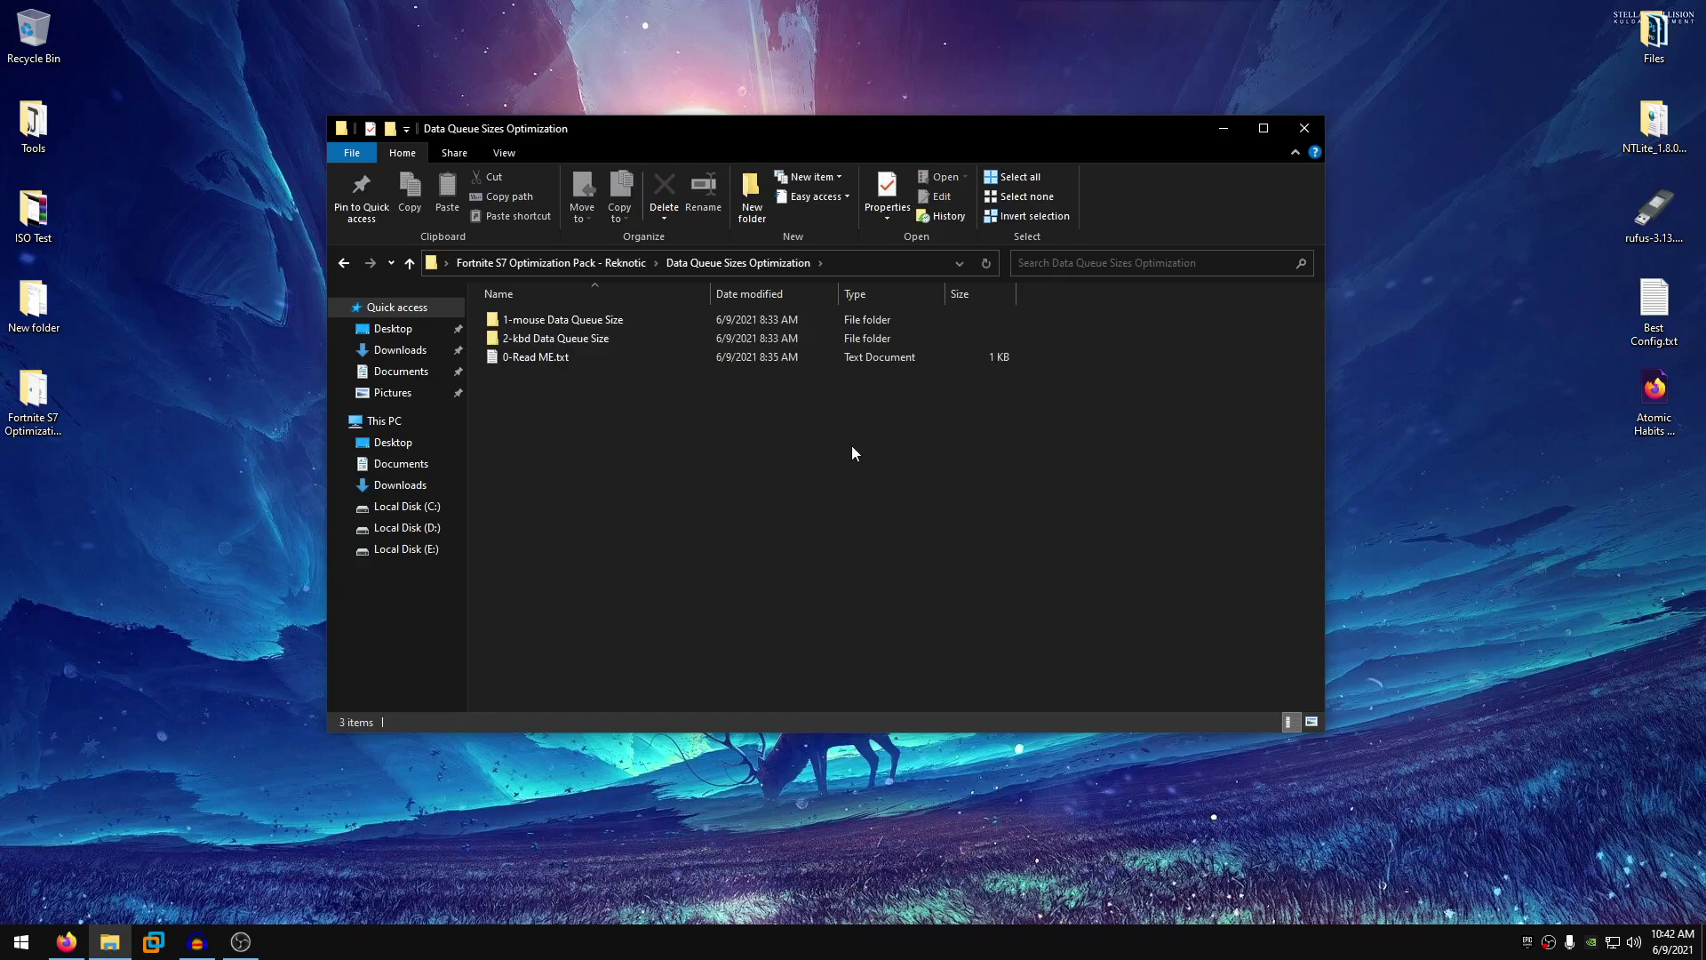
{"action": "double_click", "coordinate": [614, 356]}
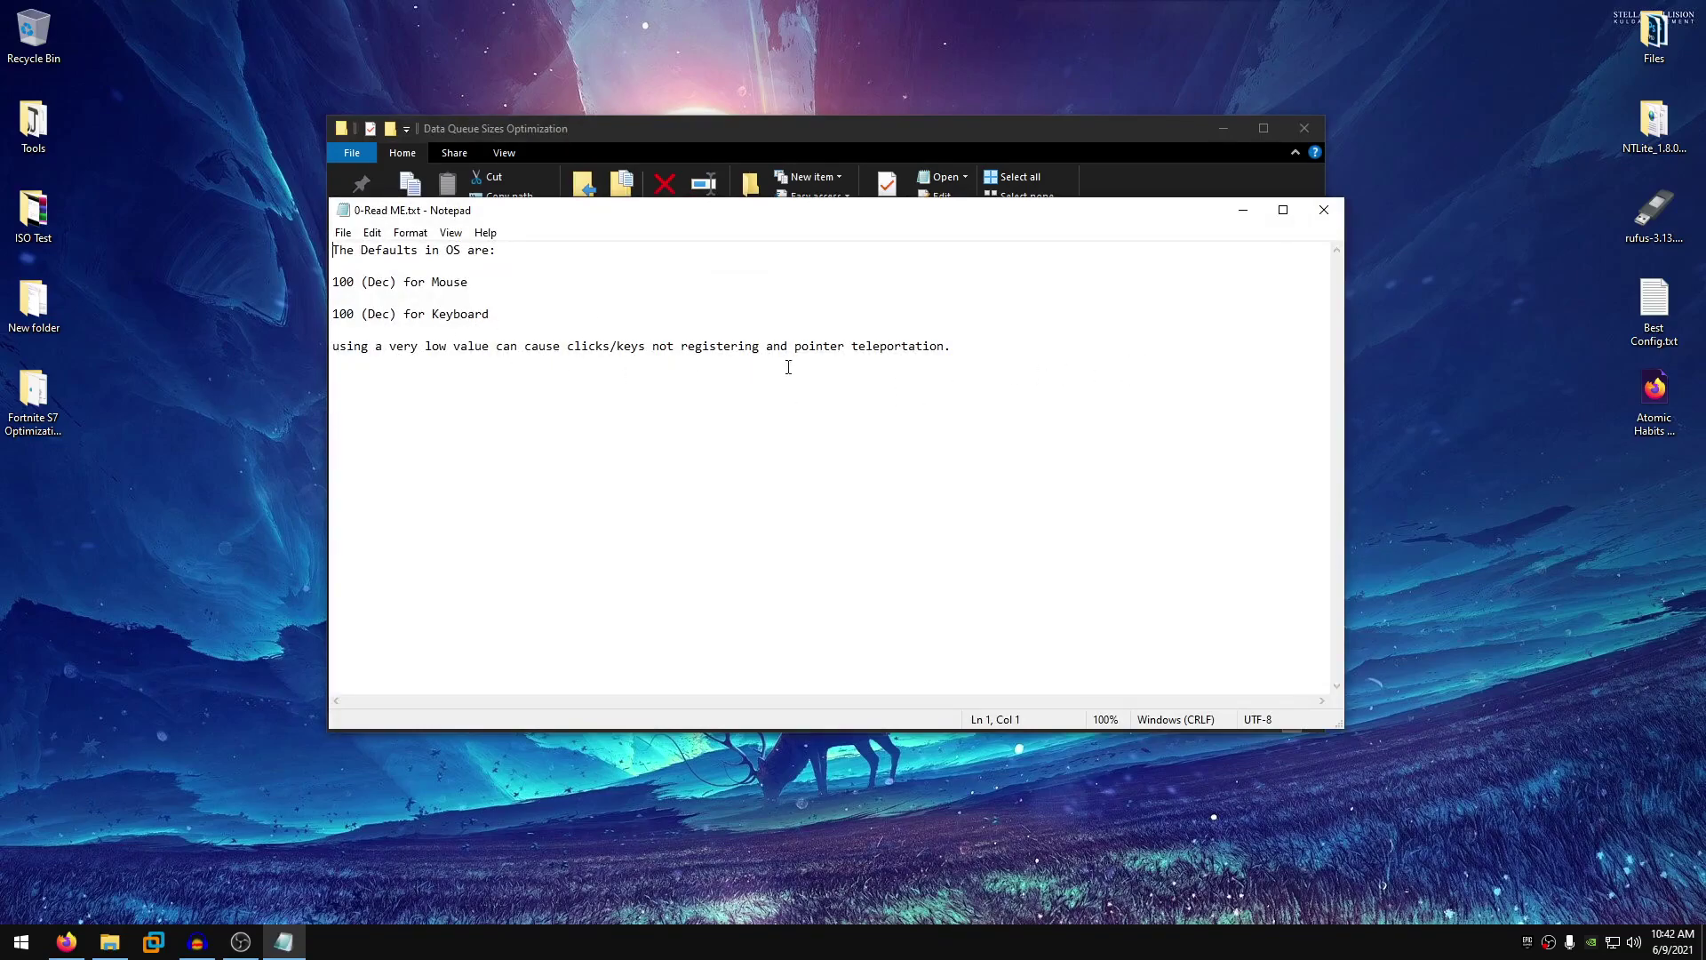
{"action": "left_click", "coordinate": [1323, 210]}
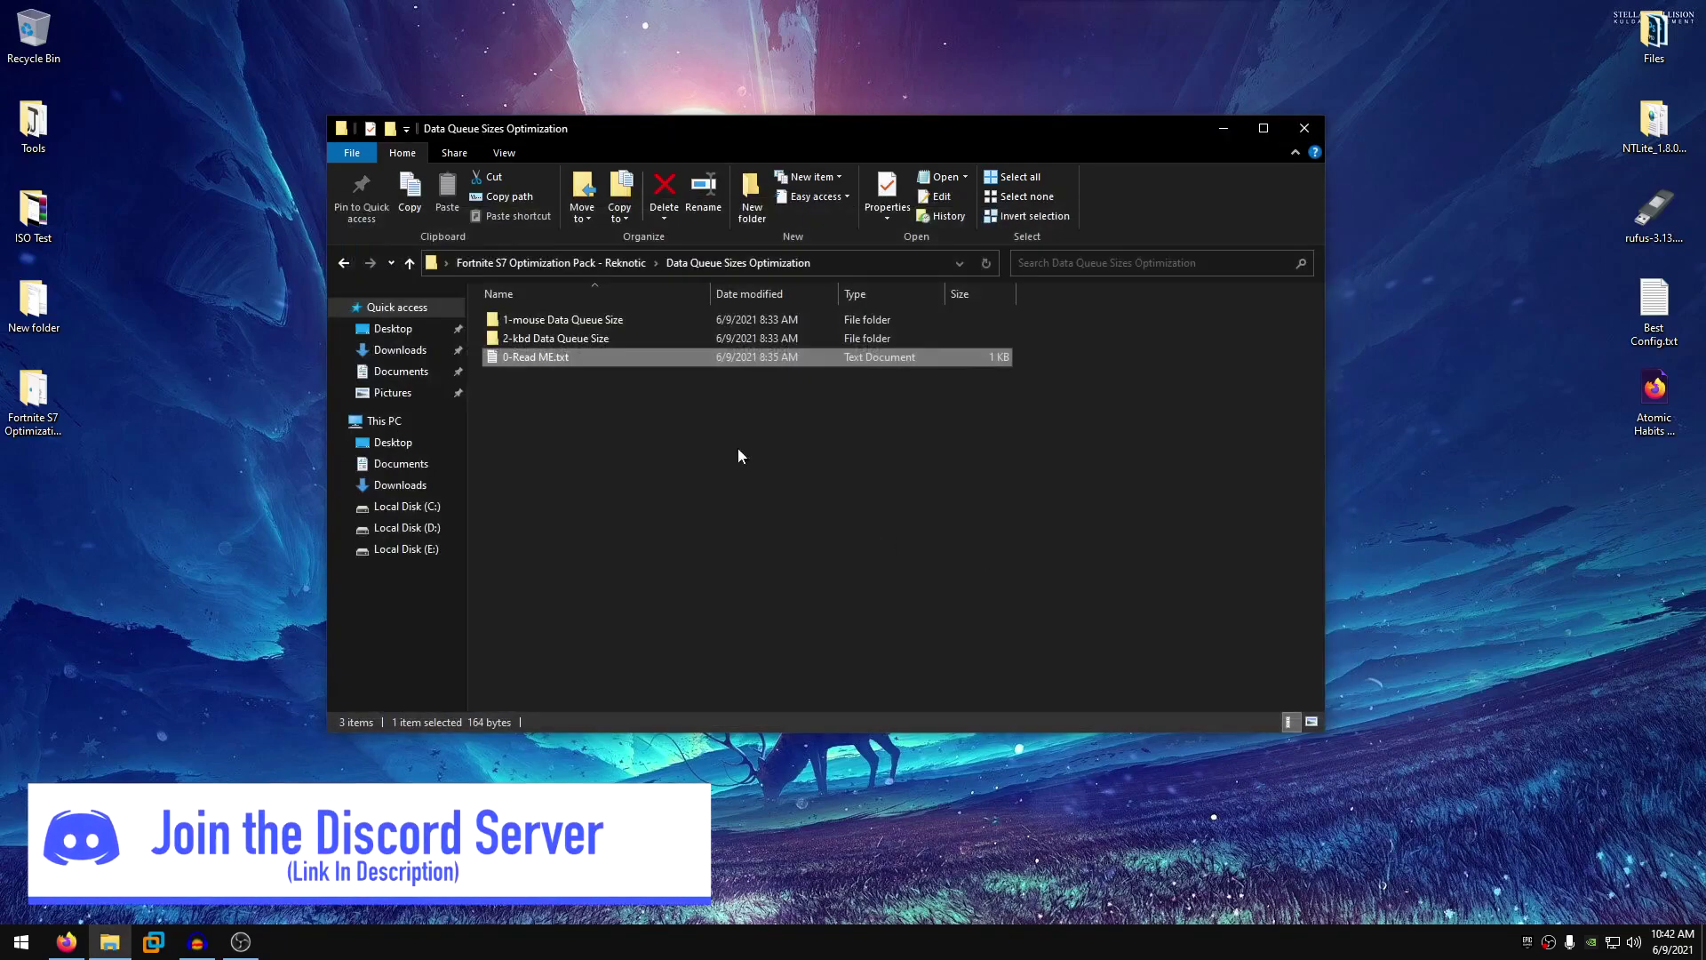
- Merge mou Data Queue Size 20 (Dec).reg from the 1-mouse Data Queue Size folder into the registry
{"action": "double_click", "coordinate": [590, 320]}
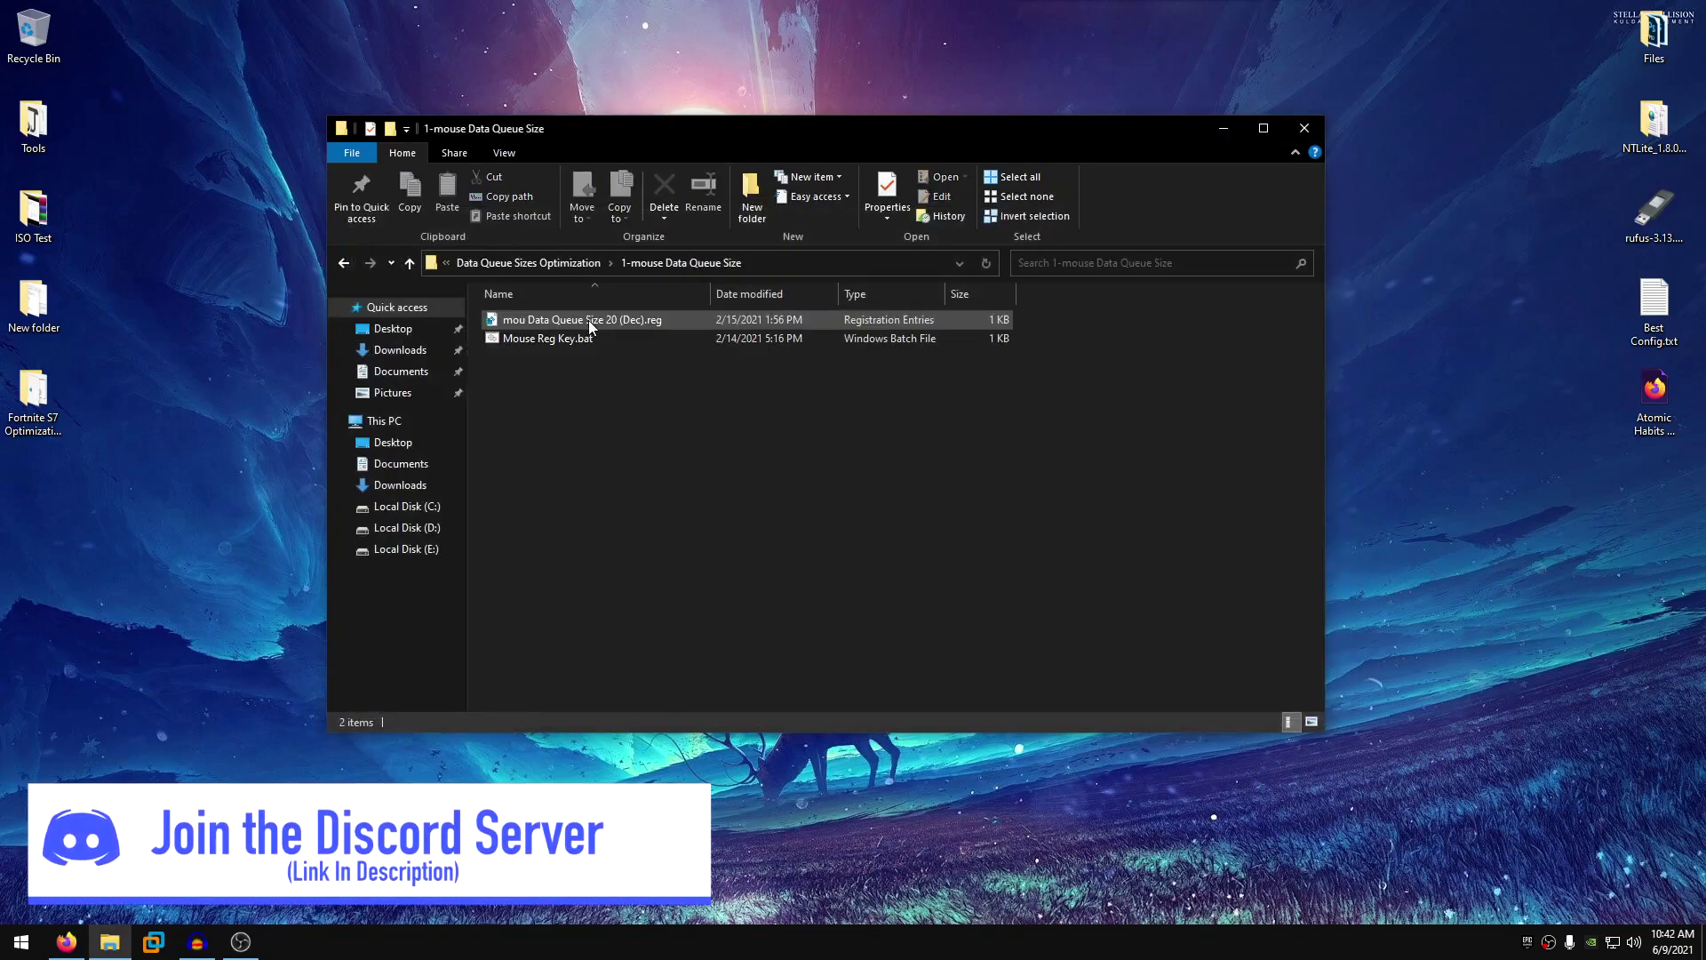
{"action": "left_click", "coordinate": [616, 320]}
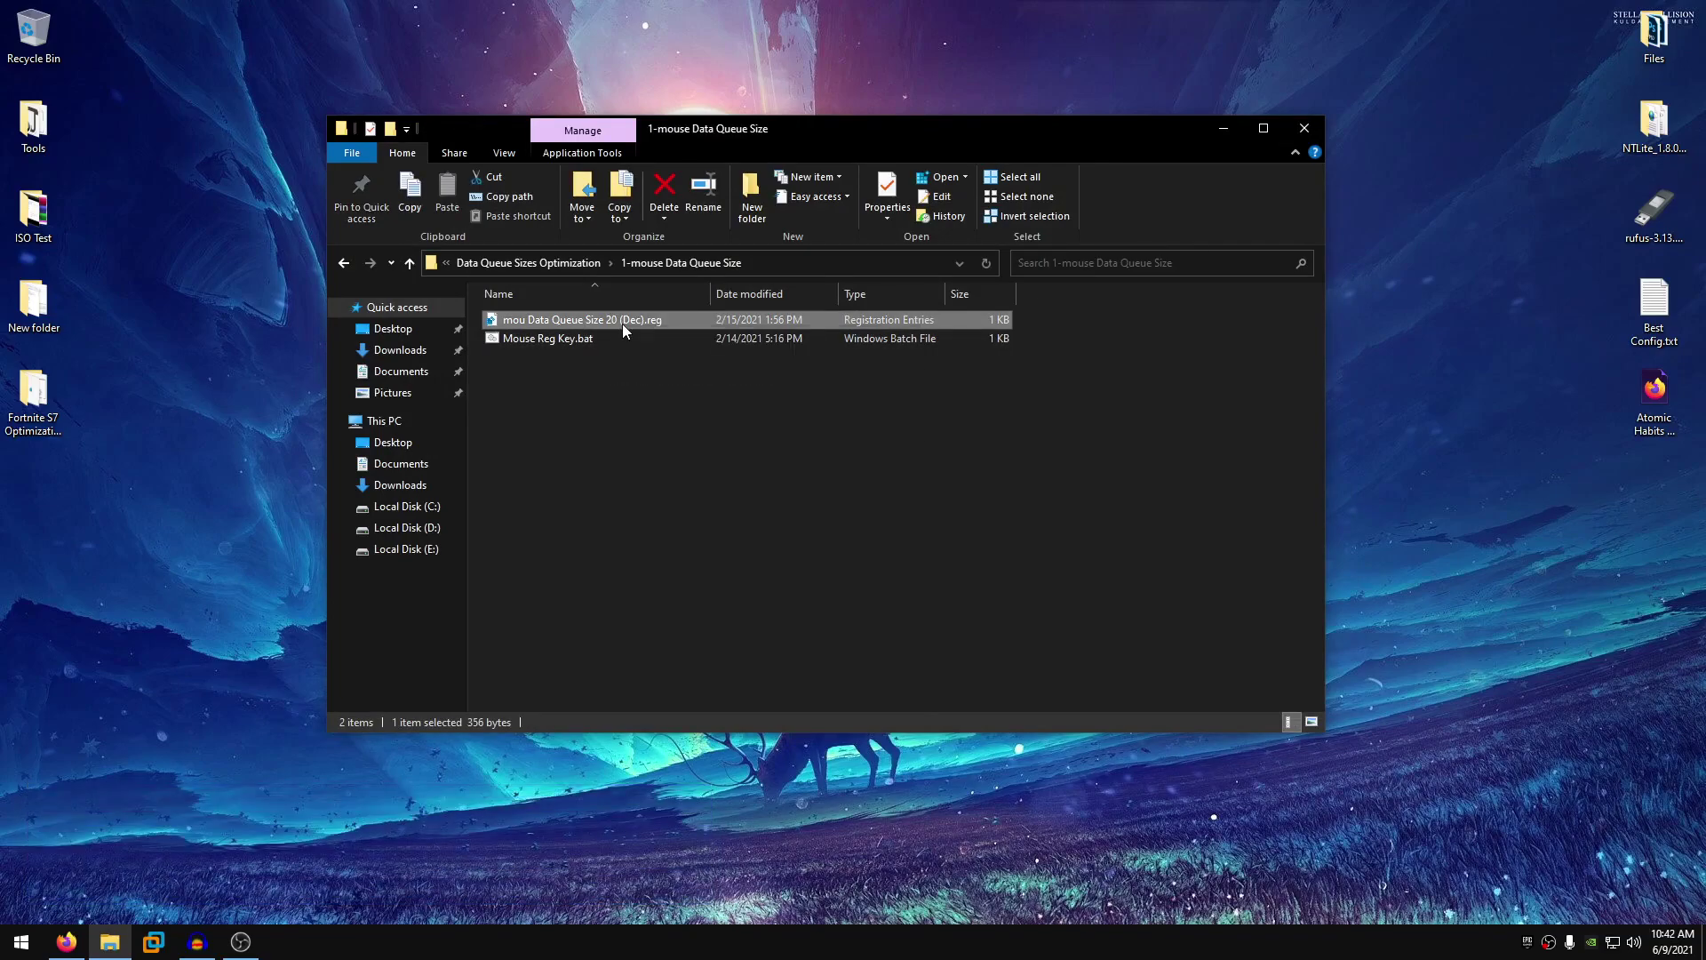
{"action": "right_click", "coordinate": [622, 324]}
{"action": "left_click", "coordinate": [675, 339]}
{"action": "left_click", "coordinate": [986, 504]}
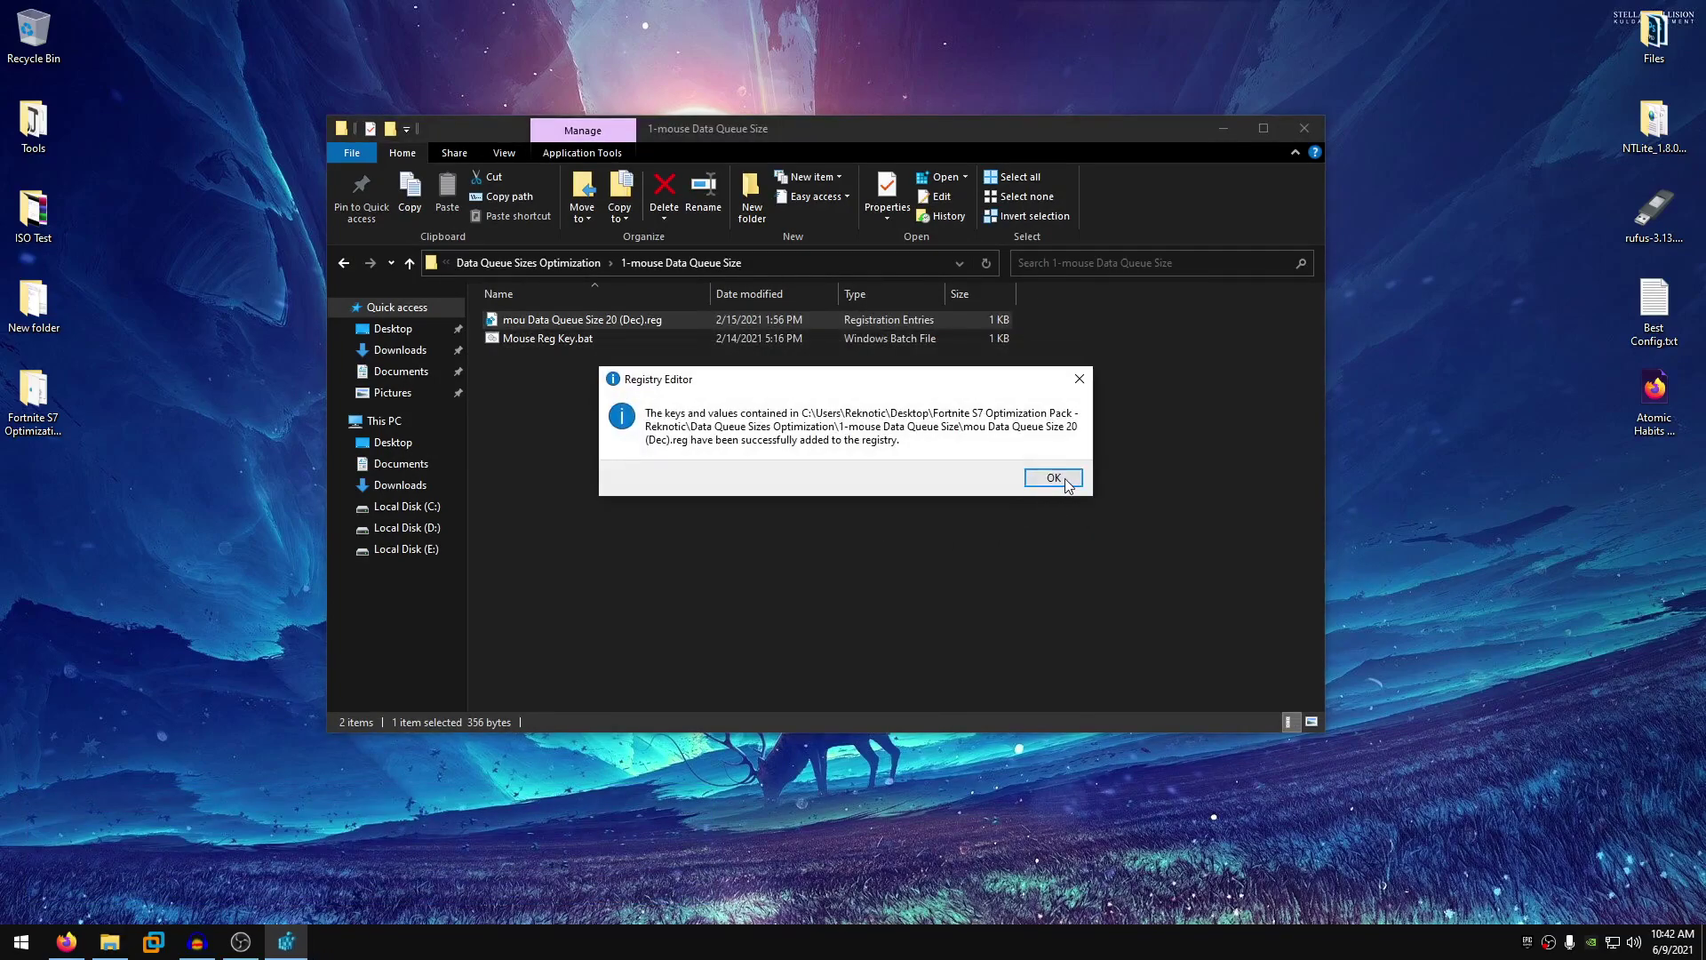
{"action": "left_click", "coordinate": [1064, 480]}
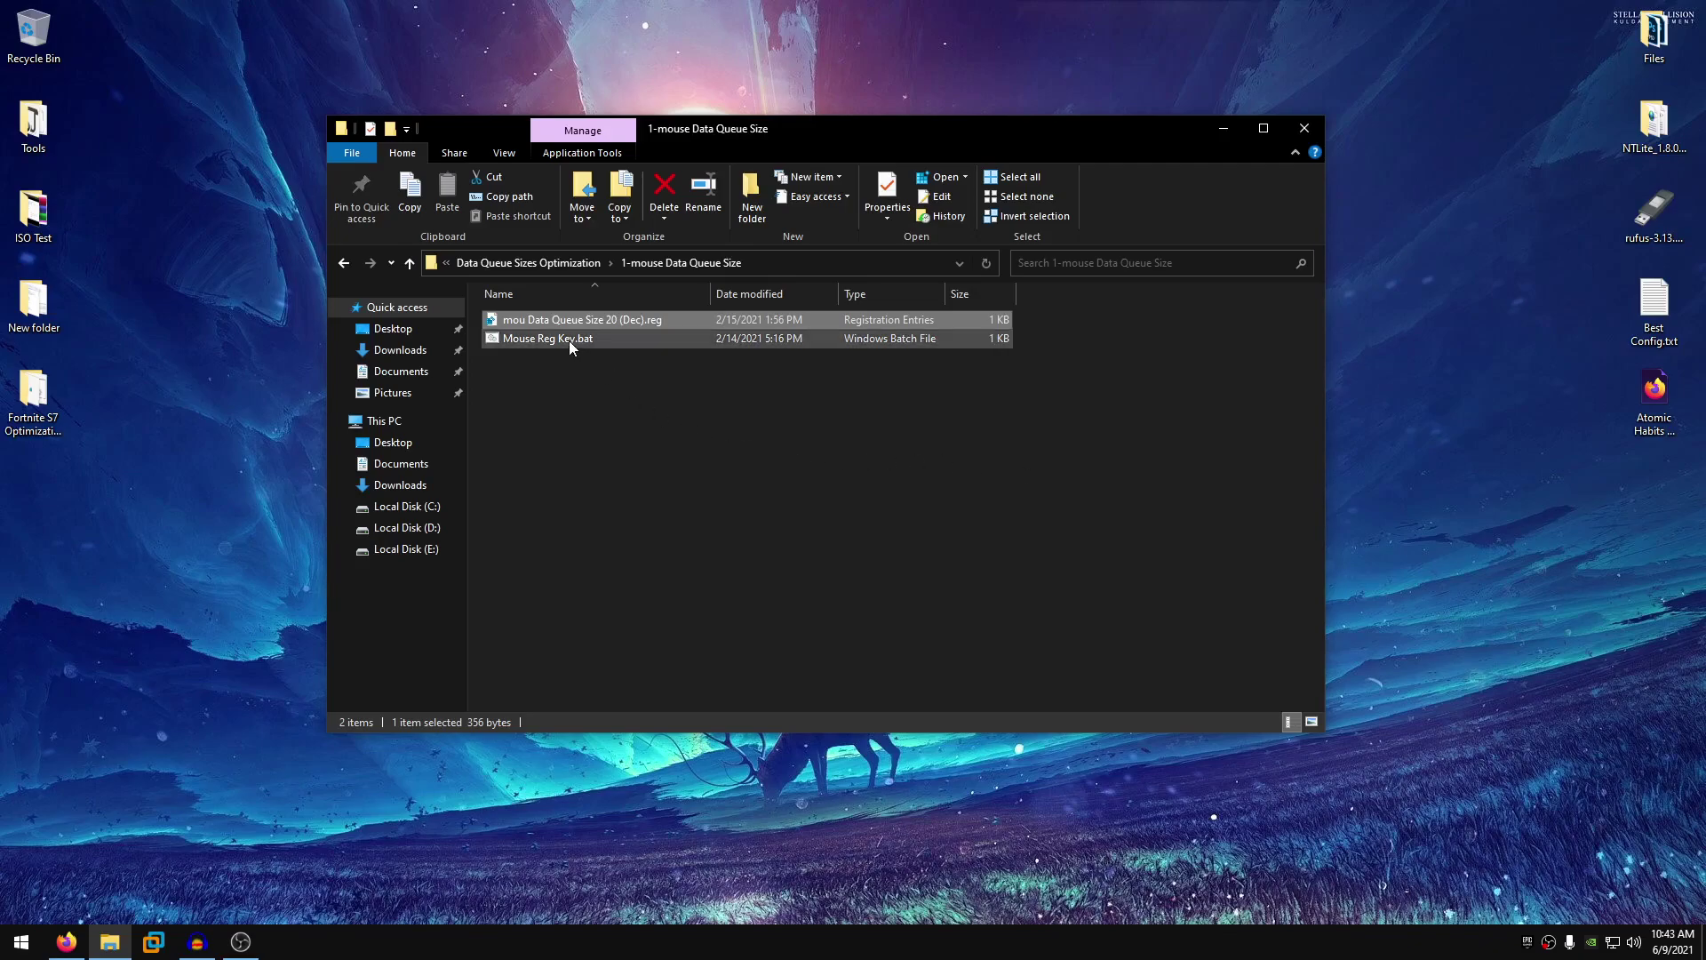
{"action": "left_click", "coordinate": [522, 340]}
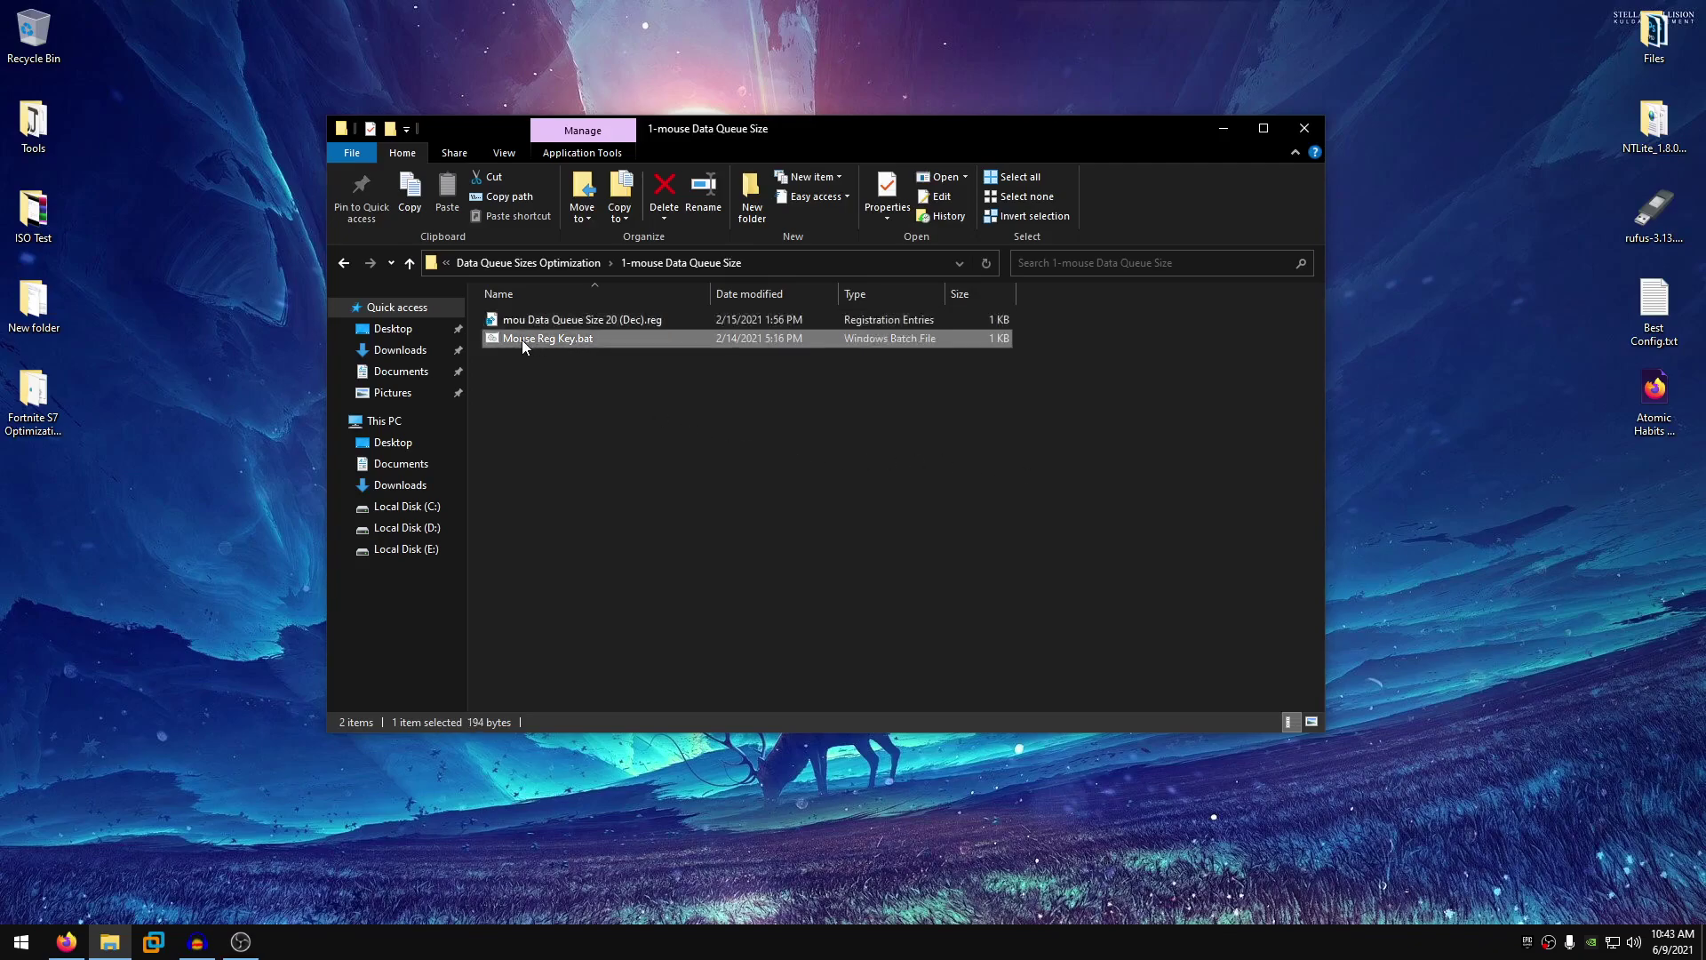
- Run Mouse Reg Key.bat and set MouseDataQueueSize under mouclass Parameters to 20 decimal
{"action": "double_click", "coordinate": [577, 340]}
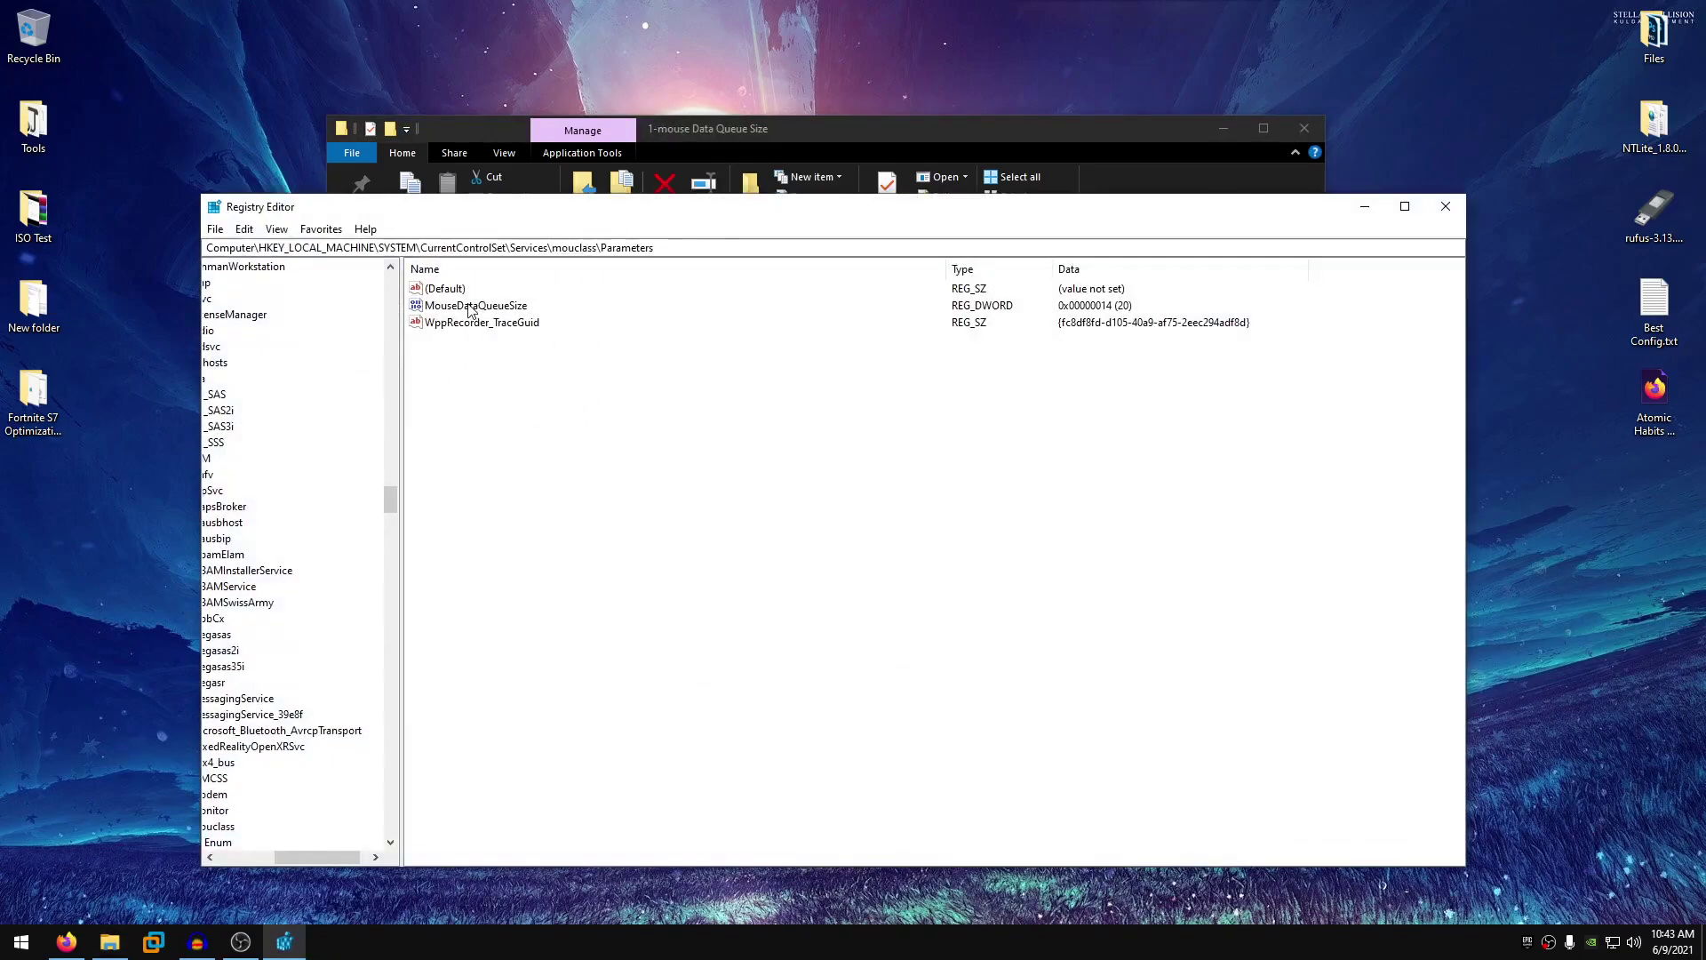
{"action": "double_click", "coordinate": [507, 311]}
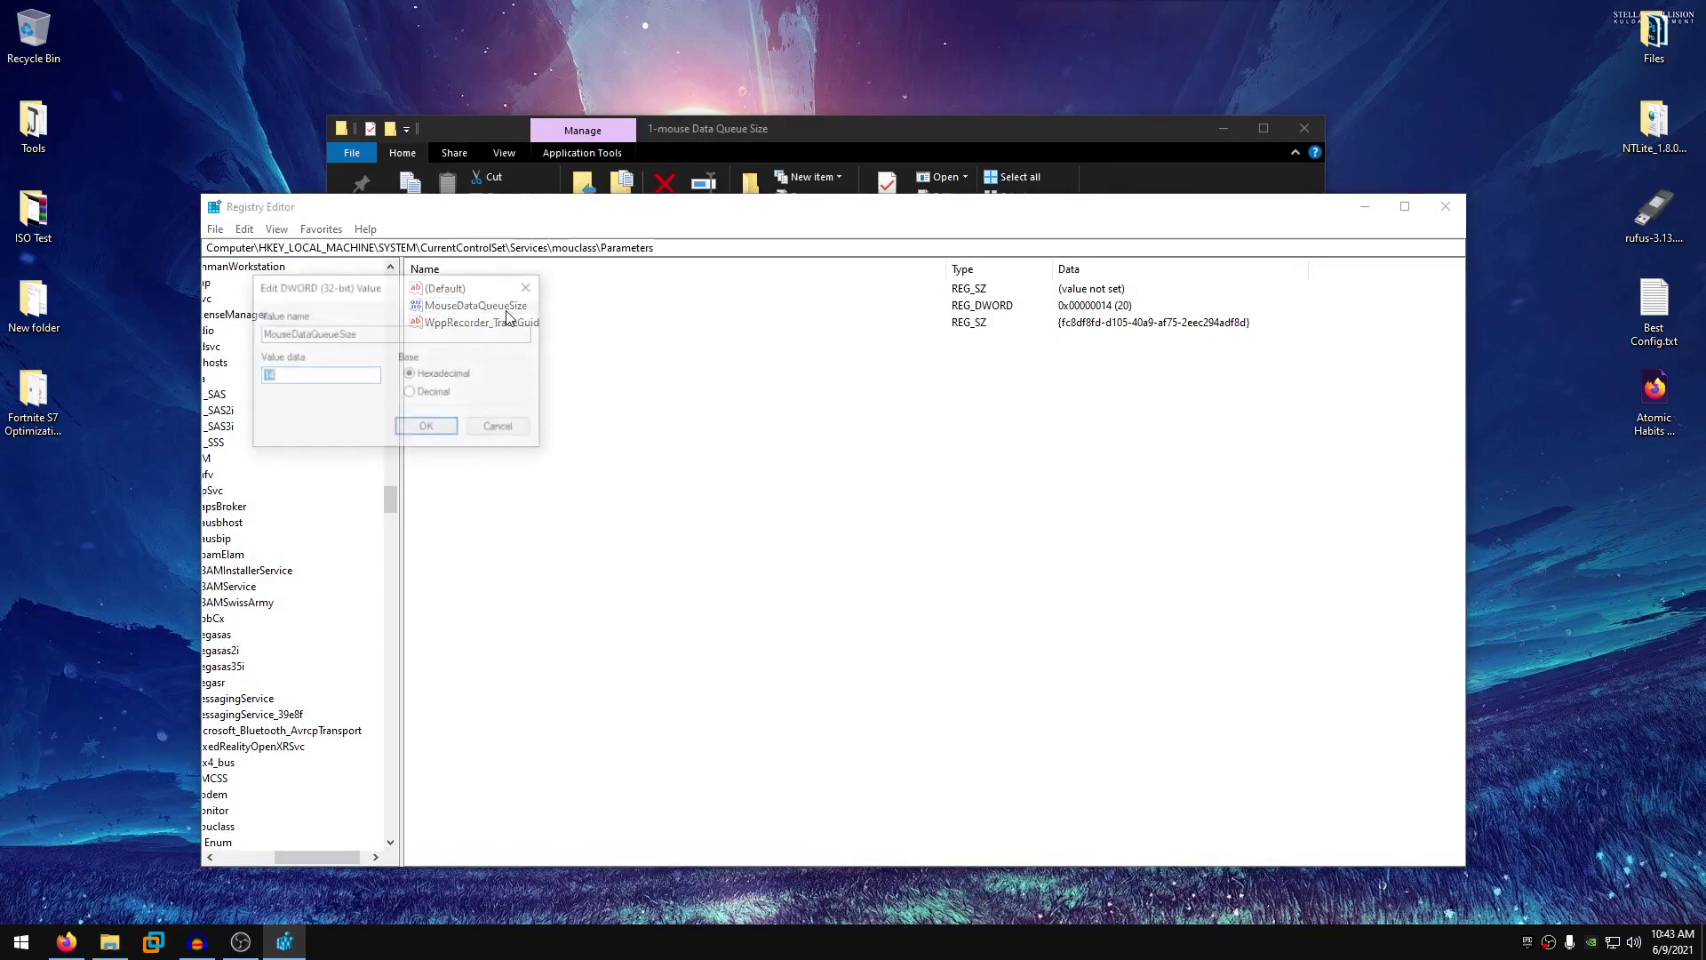
{"action": "left_click", "coordinate": [410, 392]}
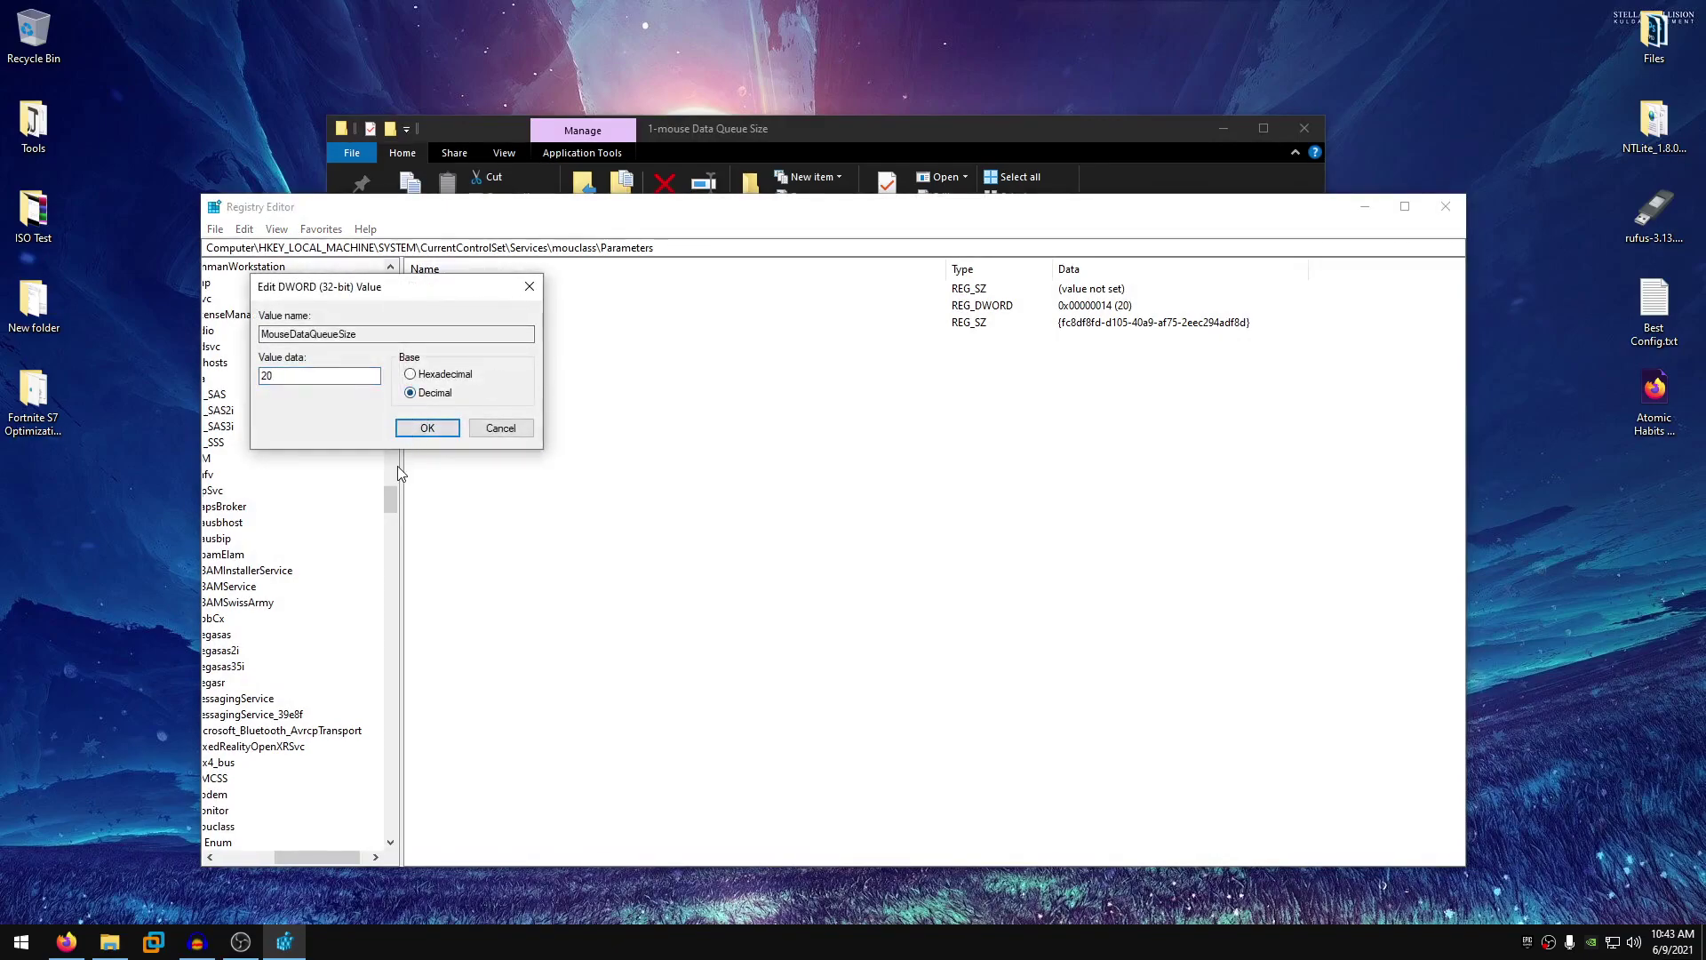
{"action": "left_click_drag", "start_coordinate": [320, 375], "coordinate": [208, 392]}
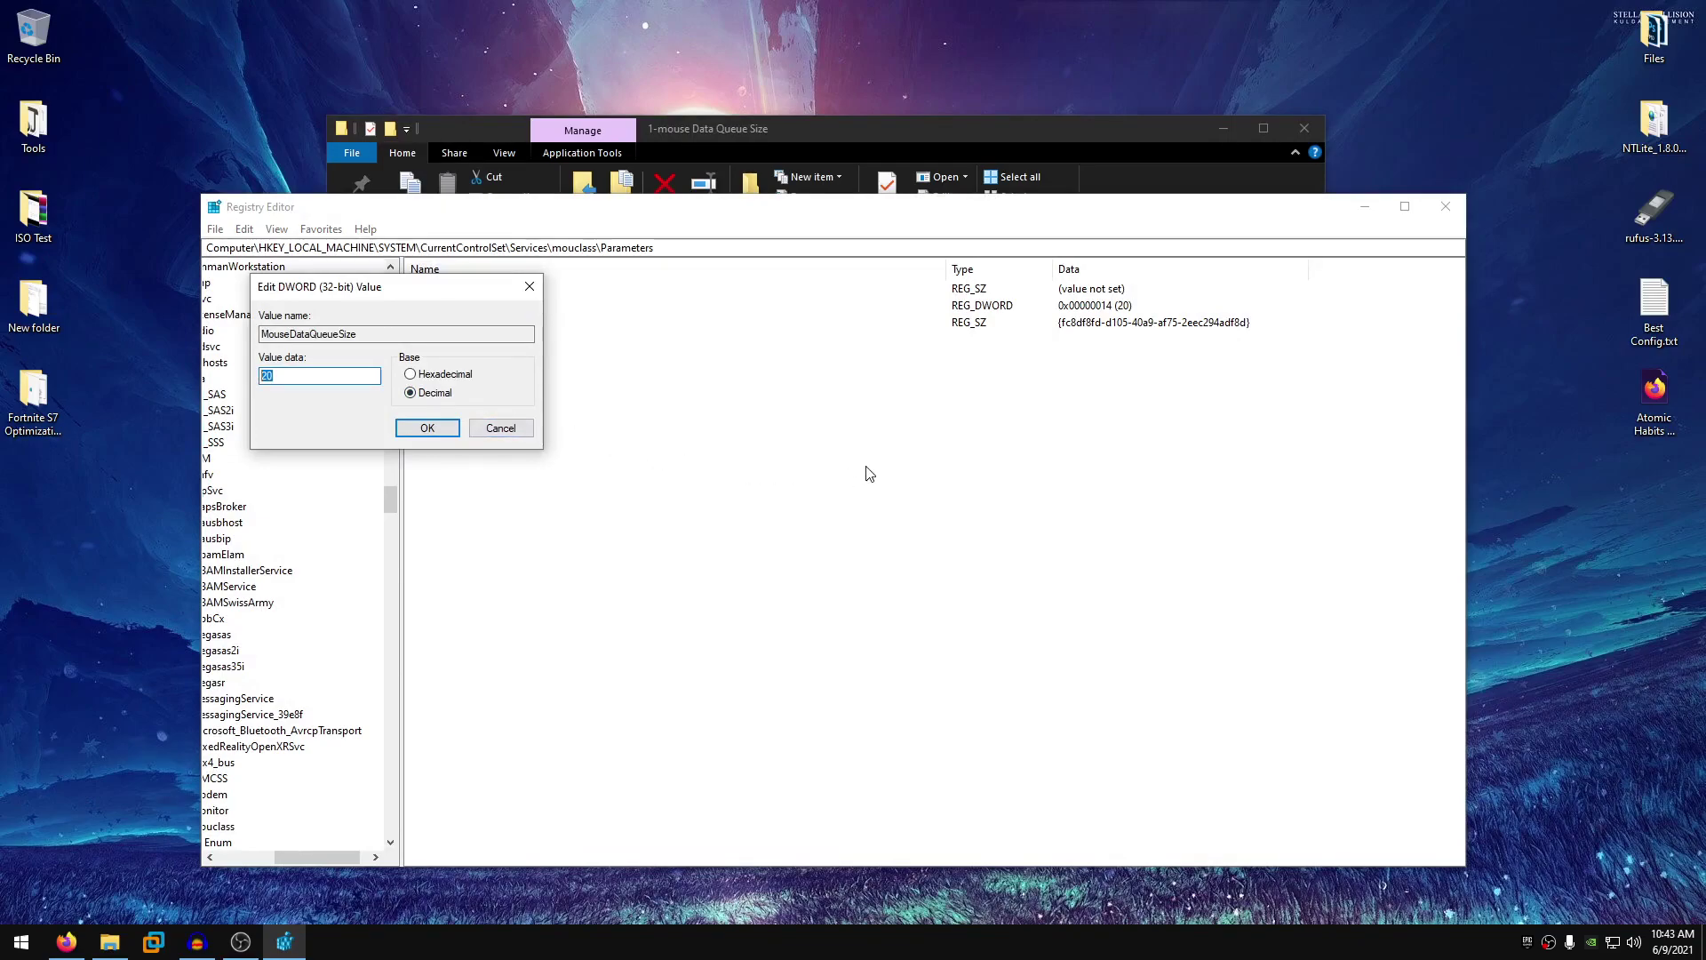
{"action": "type", "text": "20"}
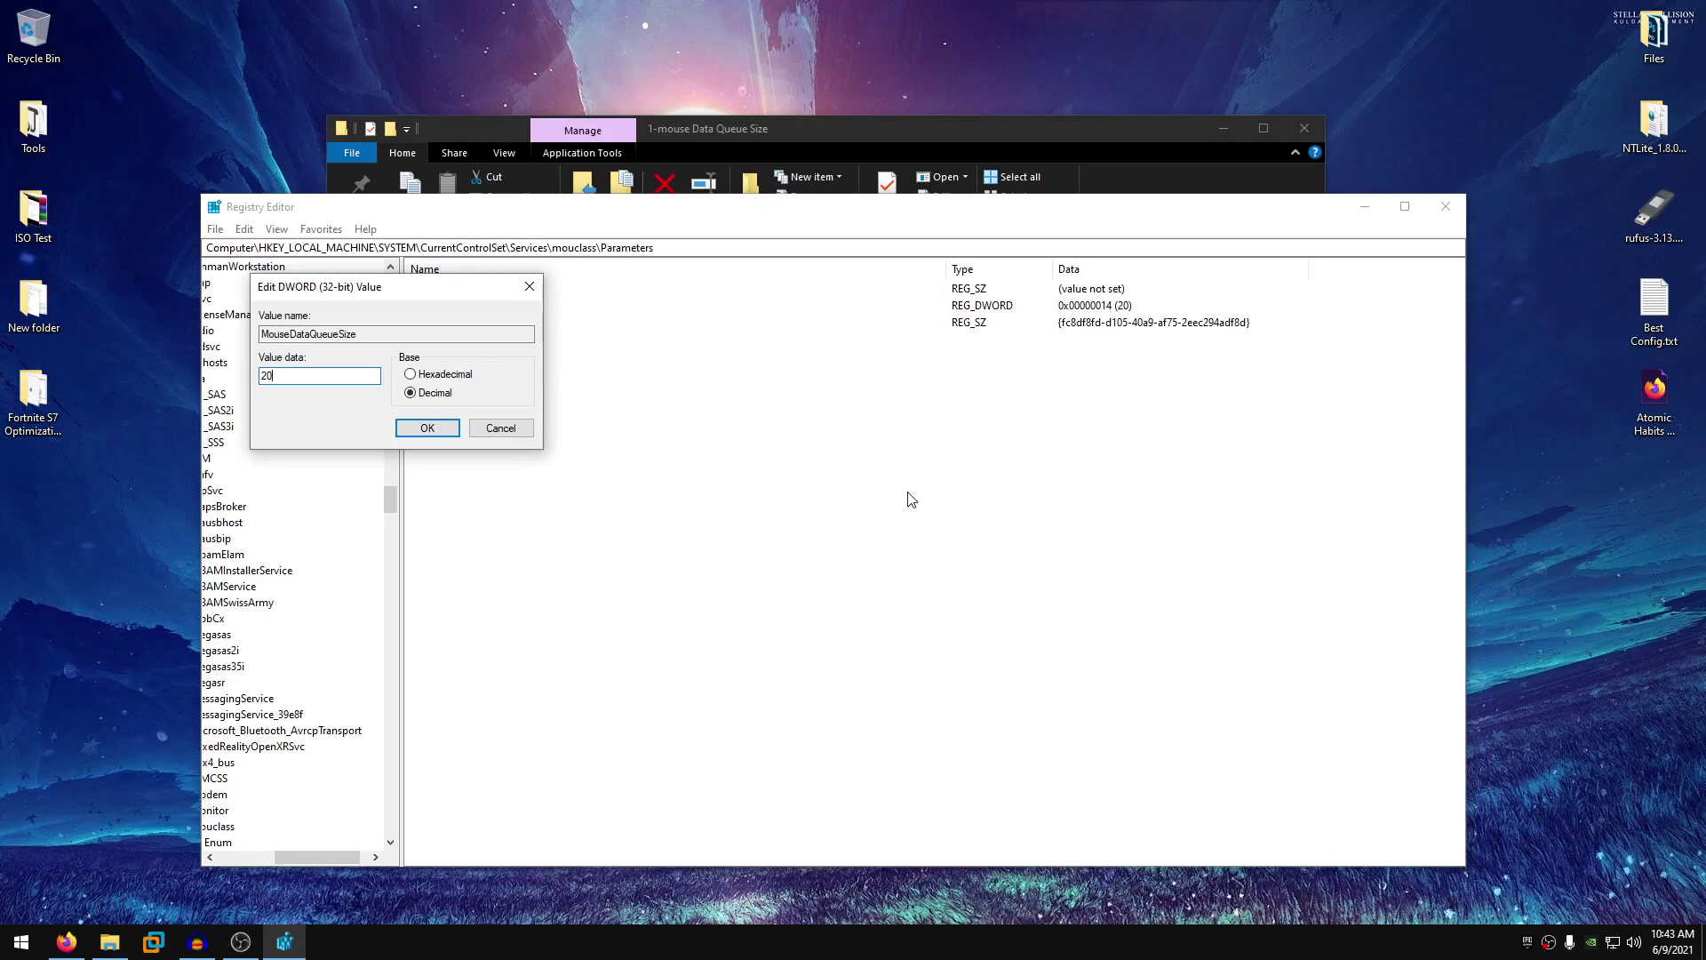
{"action": "double_click", "coordinate": [293, 380]}
{"action": "type", "text": "30"}
{"action": "type", "text": "20"}
{"action": "left_click", "coordinate": [427, 429]}
- Close Registry Editor and merge kbd Data Queue Size 20 (Dec).reg from the 2-kbd Data Queue Size folder
{"action": "left_click", "coordinate": [1445, 206]}
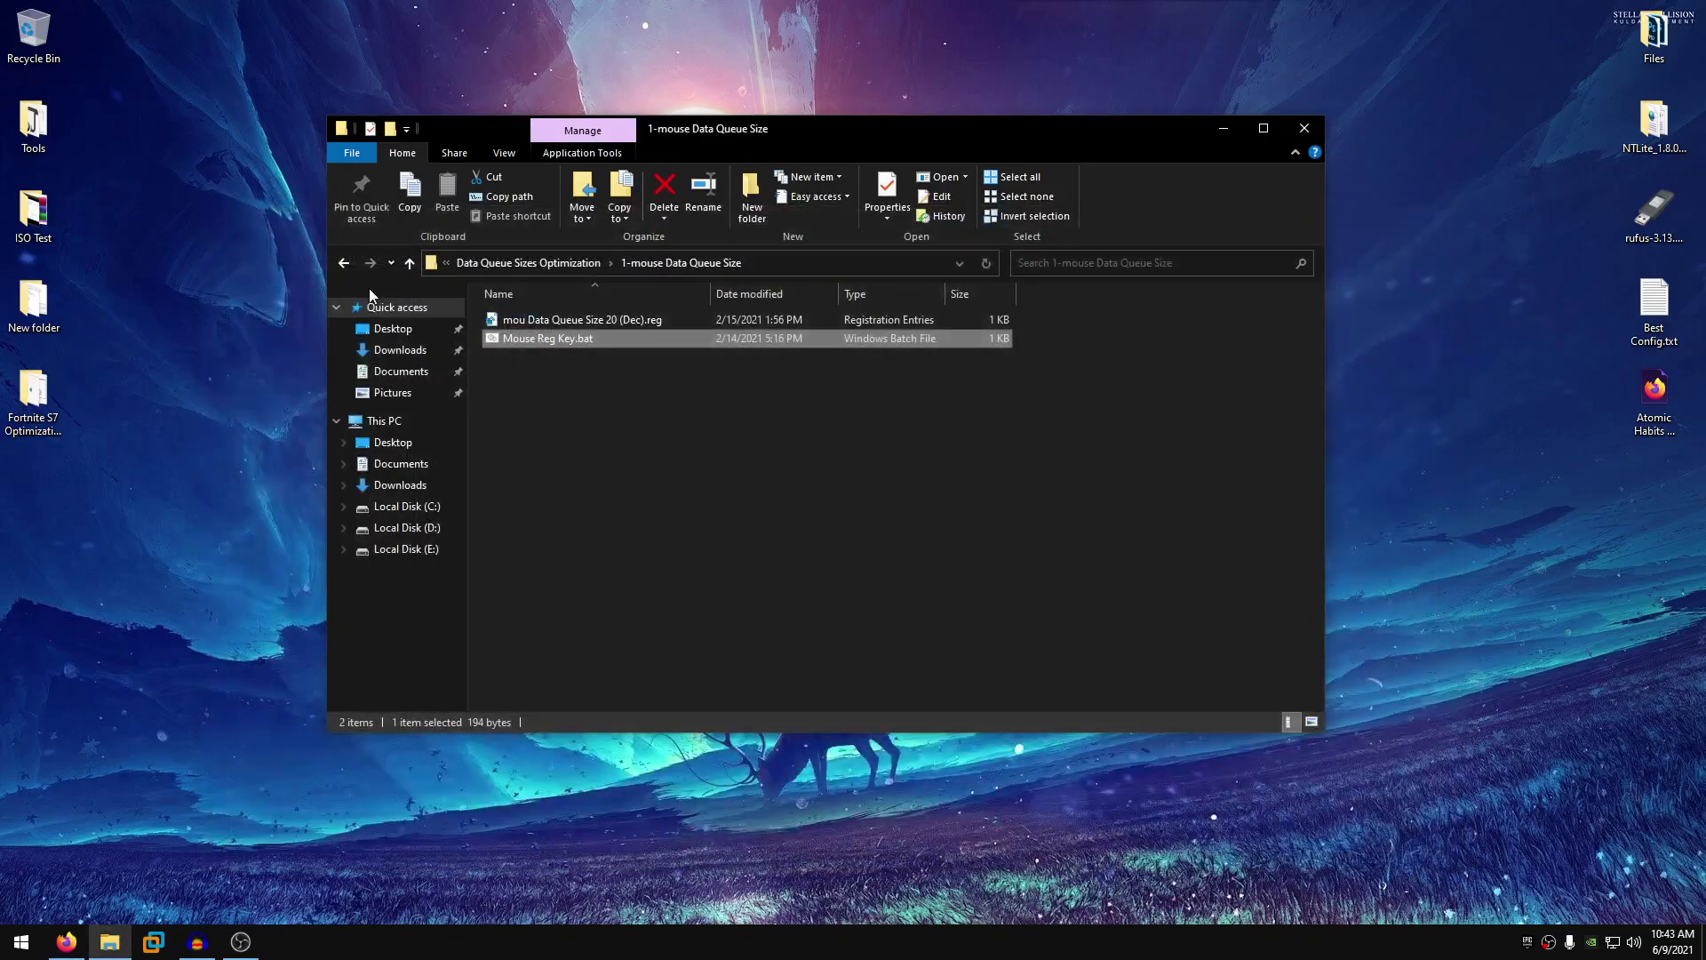
{"action": "left_click", "coordinate": [344, 263]}
{"action": "double_click", "coordinate": [532, 341]}
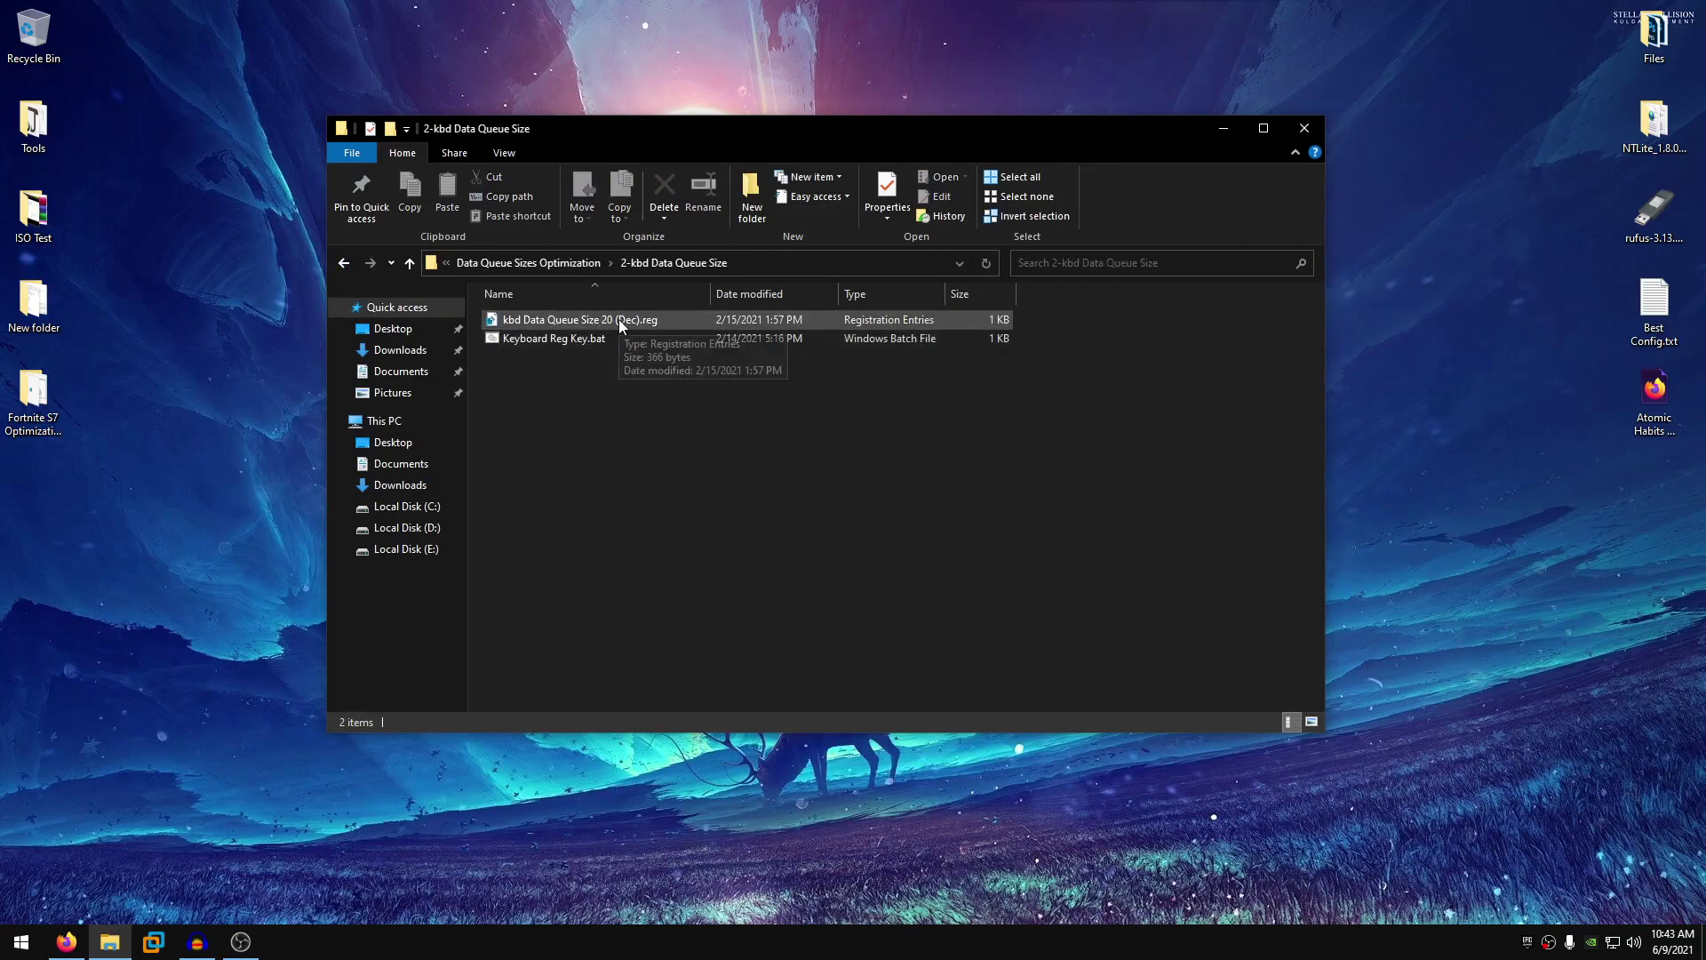
{"action": "right_click", "coordinate": [619, 318]}
{"action": "left_click", "coordinate": [675, 331]}
{"action": "left_click", "coordinate": [989, 504]}
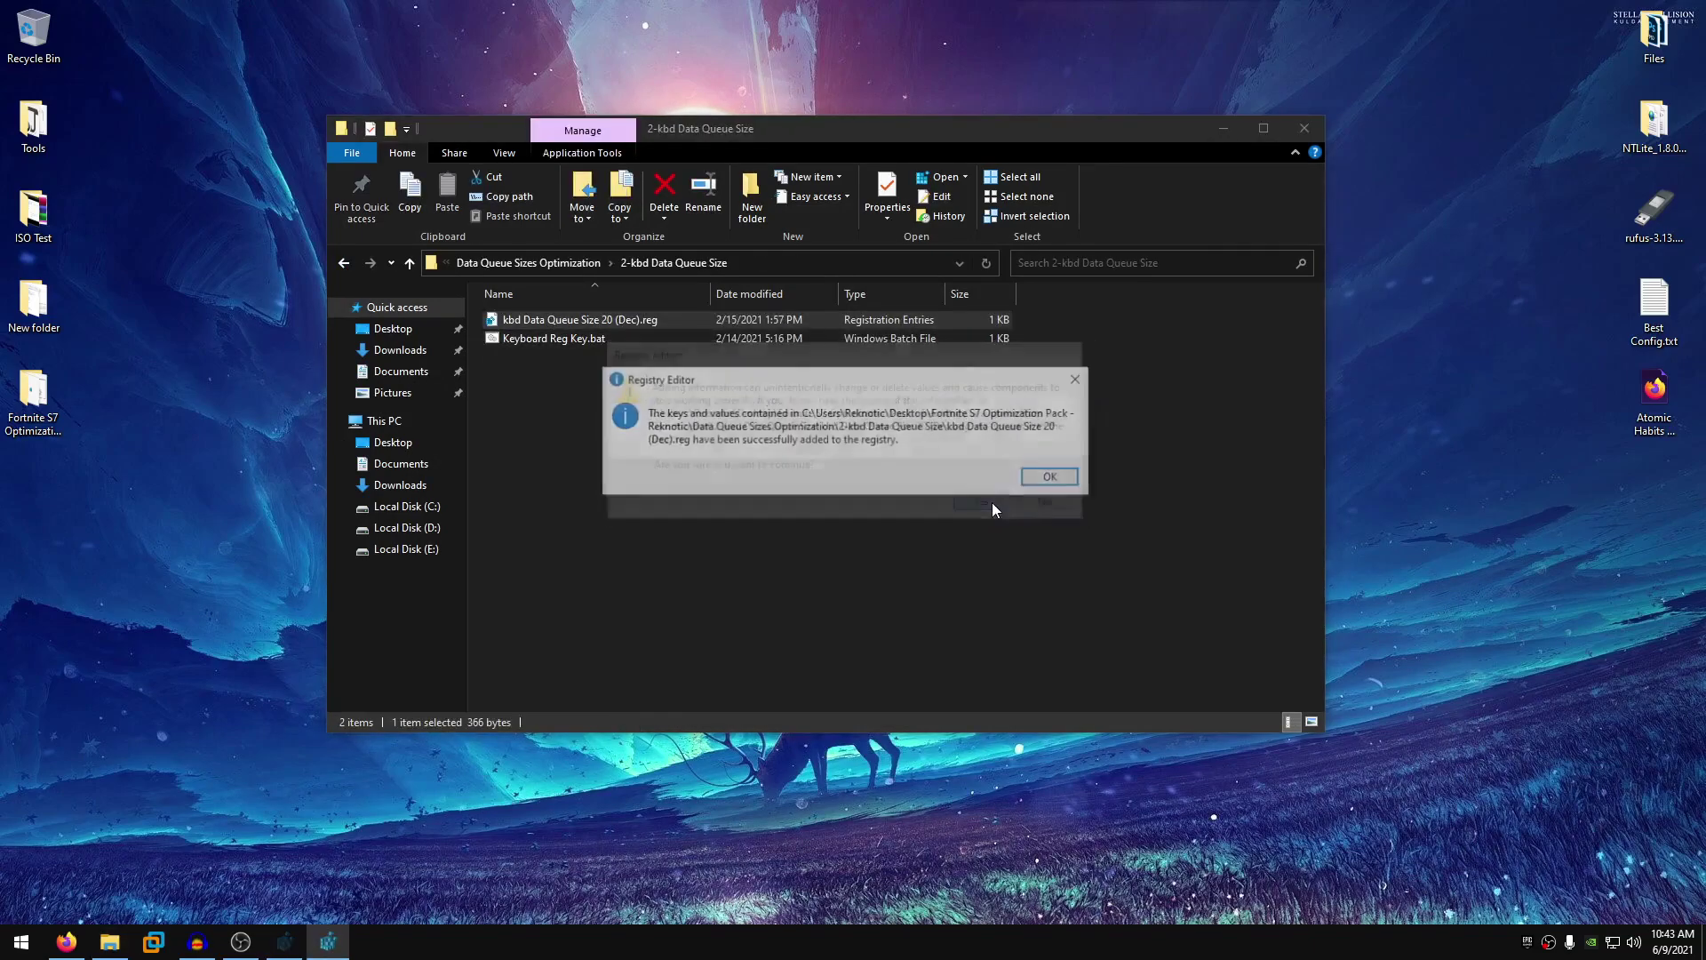
{"action": "left_click", "coordinate": [1057, 480]}
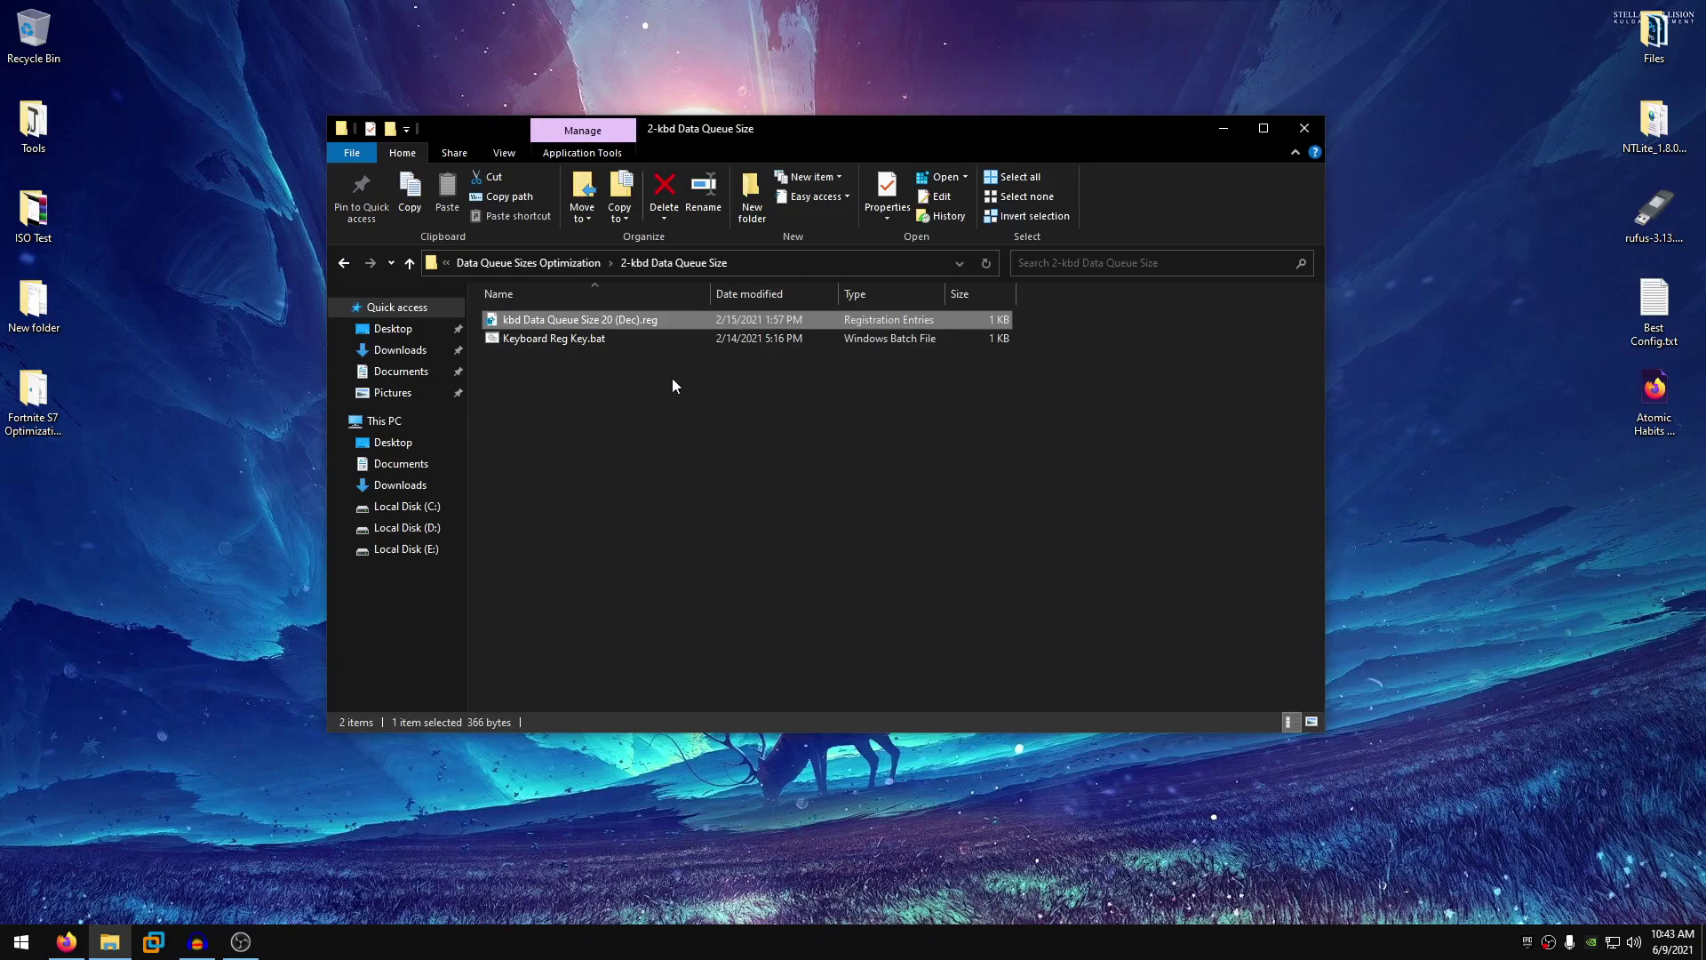
{"action": "left_click", "coordinate": [591, 343]}
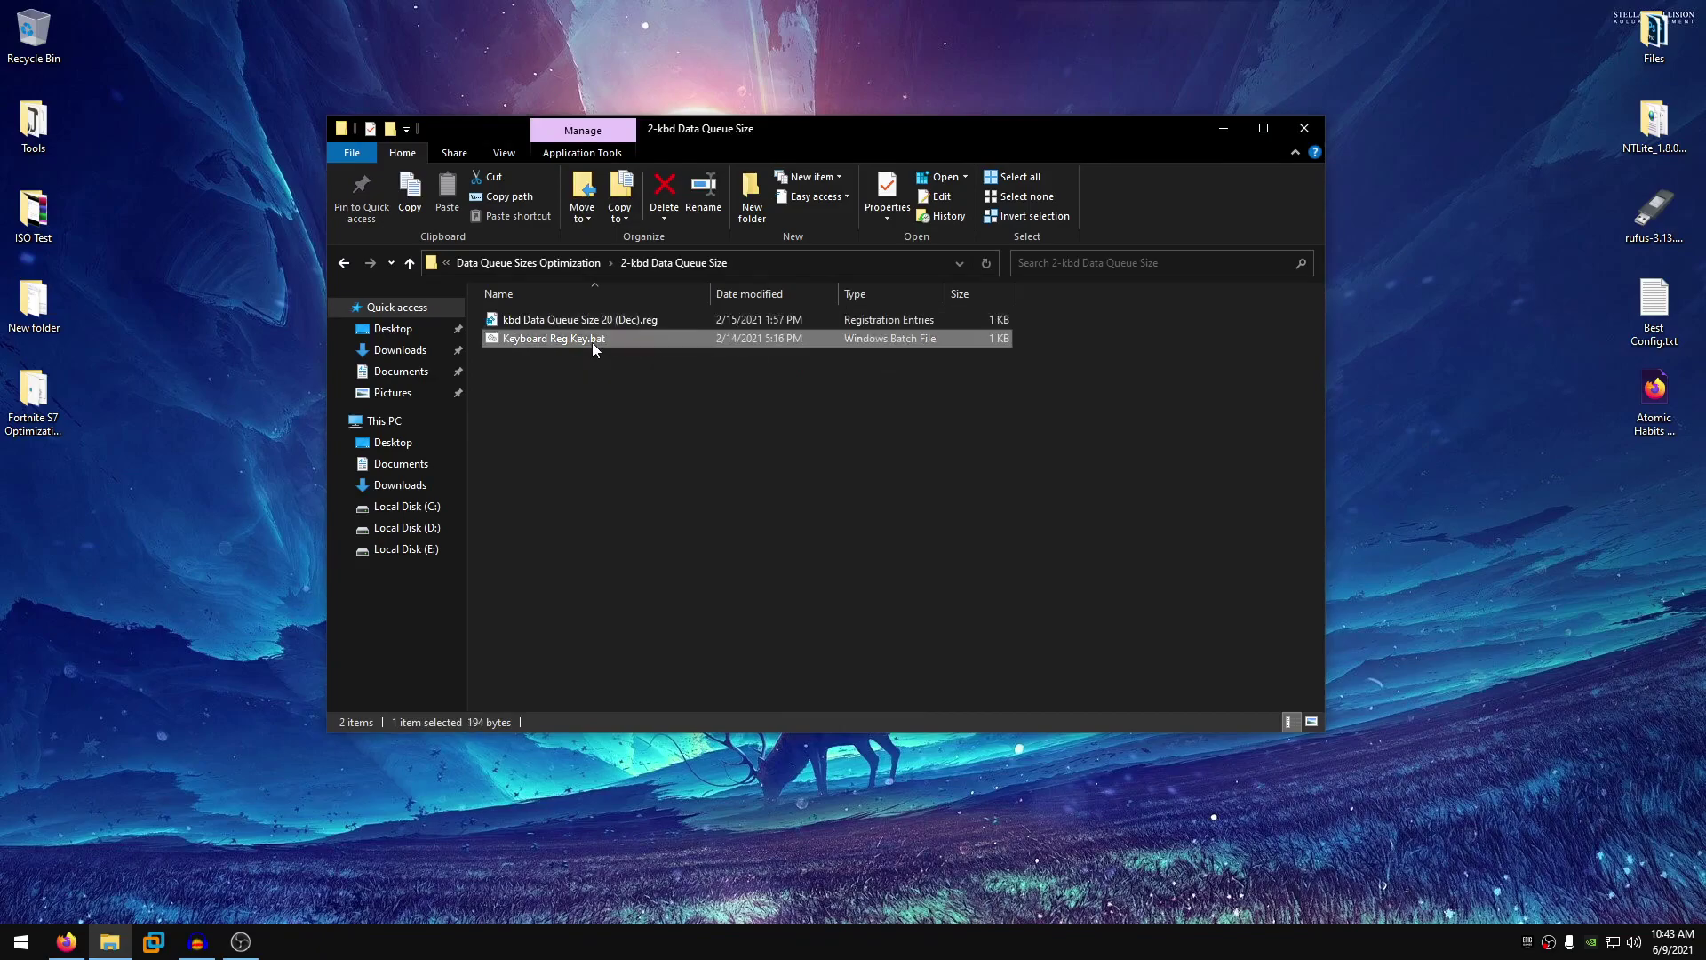
- Run Keyboard Reg Key.bat and change KeyboardDataQueueSize under kbdclass Parameters from 20 to 16 decimal
{"action": "double_click", "coordinate": [591, 343]}
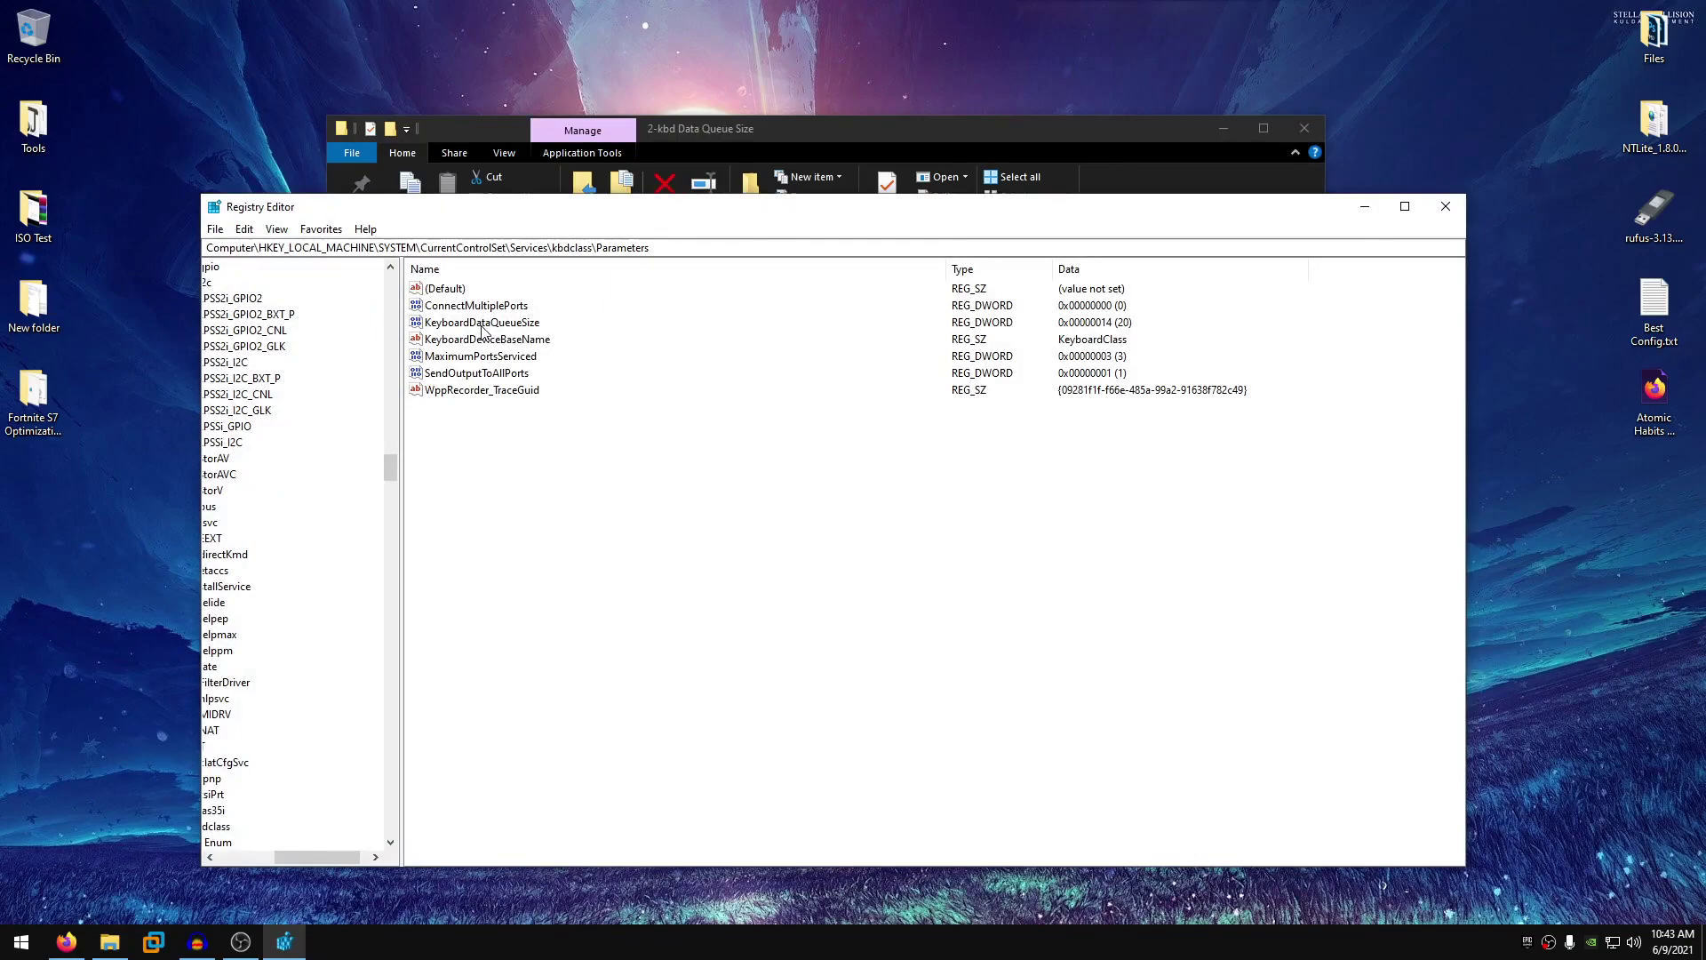
{"action": "double_click", "coordinate": [484, 325]}
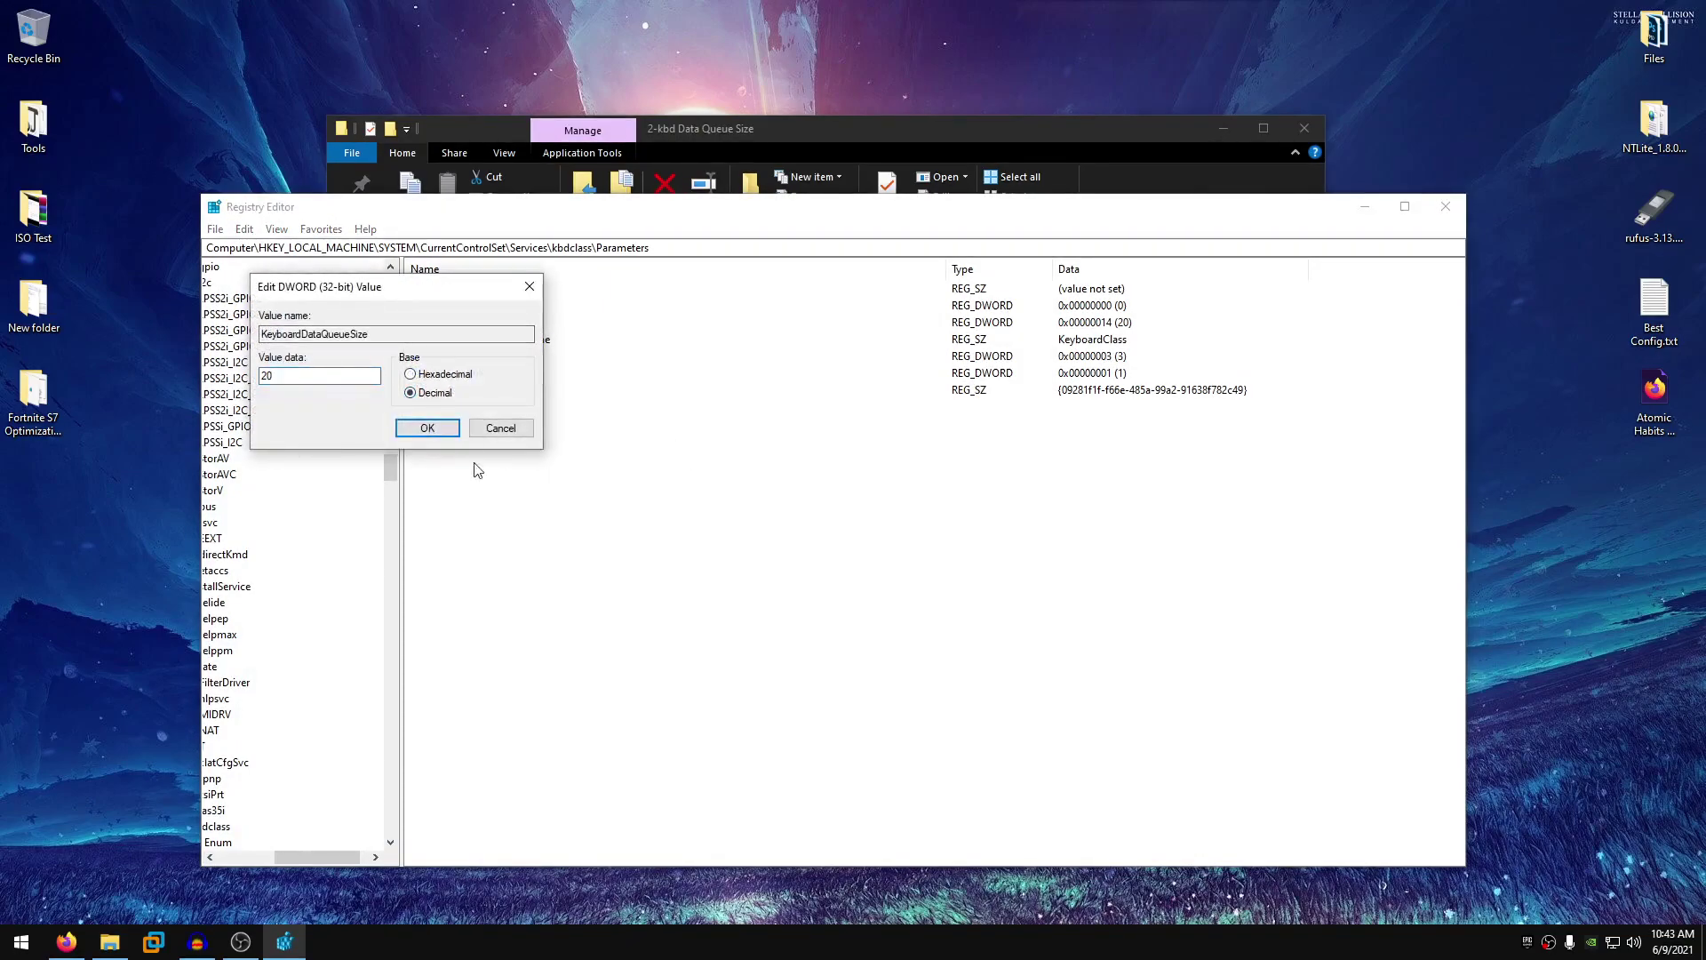
{"action": "double_click", "coordinate": [317, 376]}
{"action": "type", "text": "16"}
{"action": "left_click", "coordinate": [418, 428]}
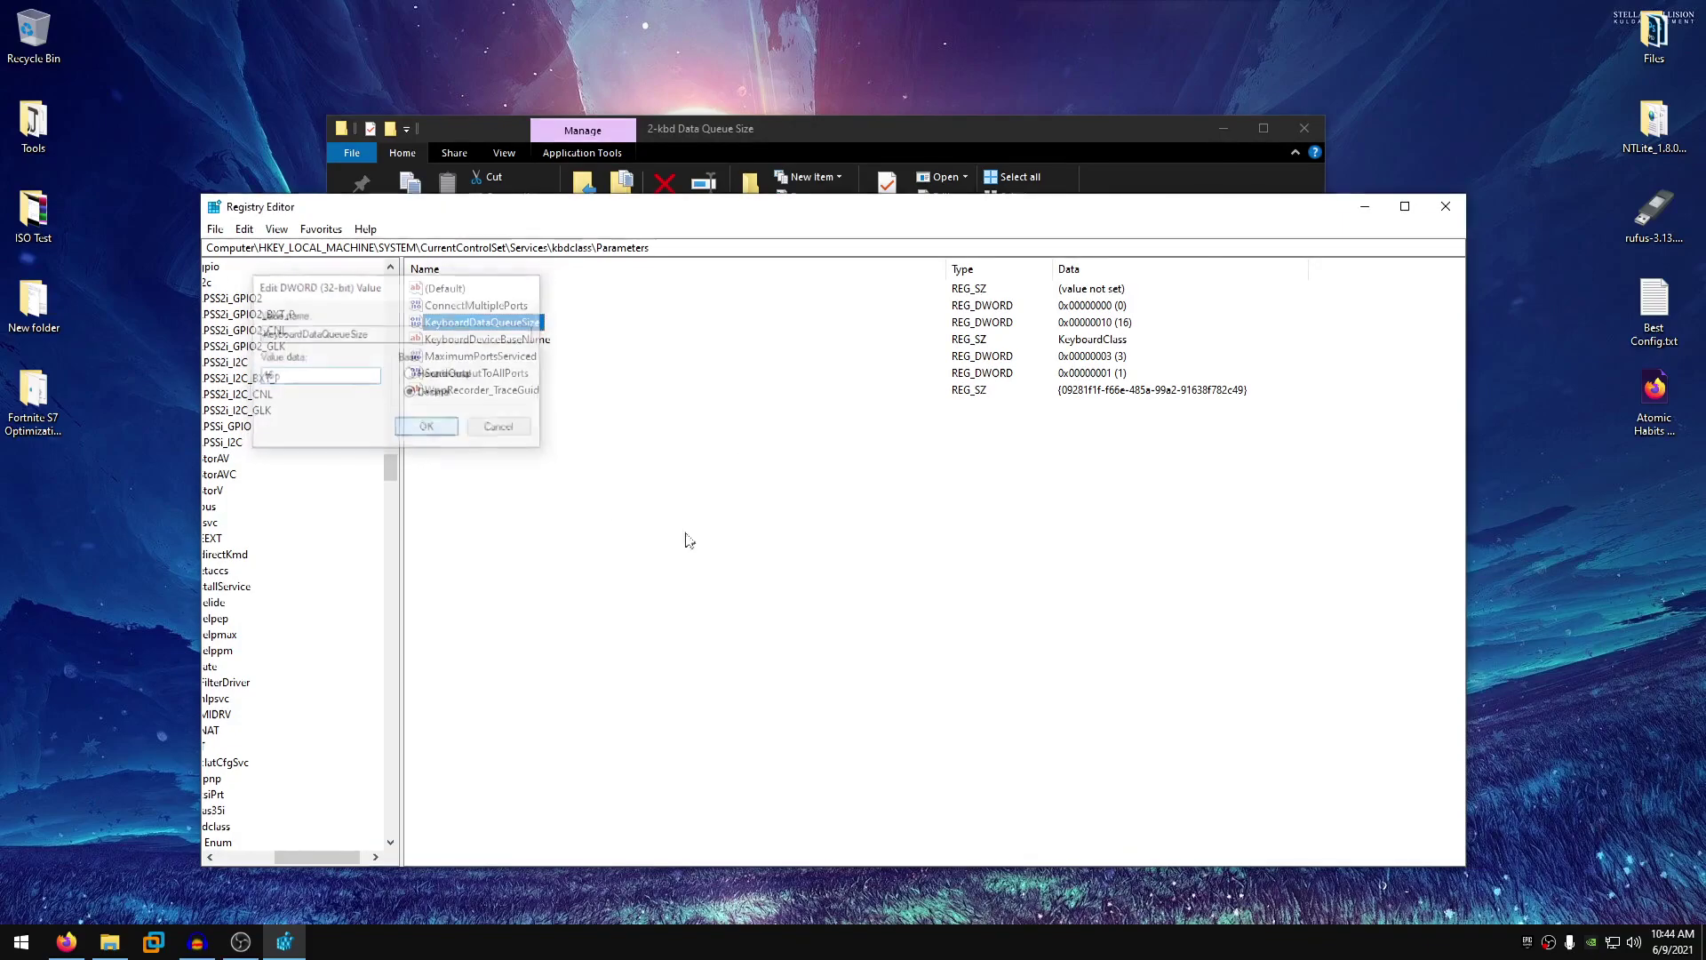
{"action": "left_click", "coordinate": [1446, 206]}
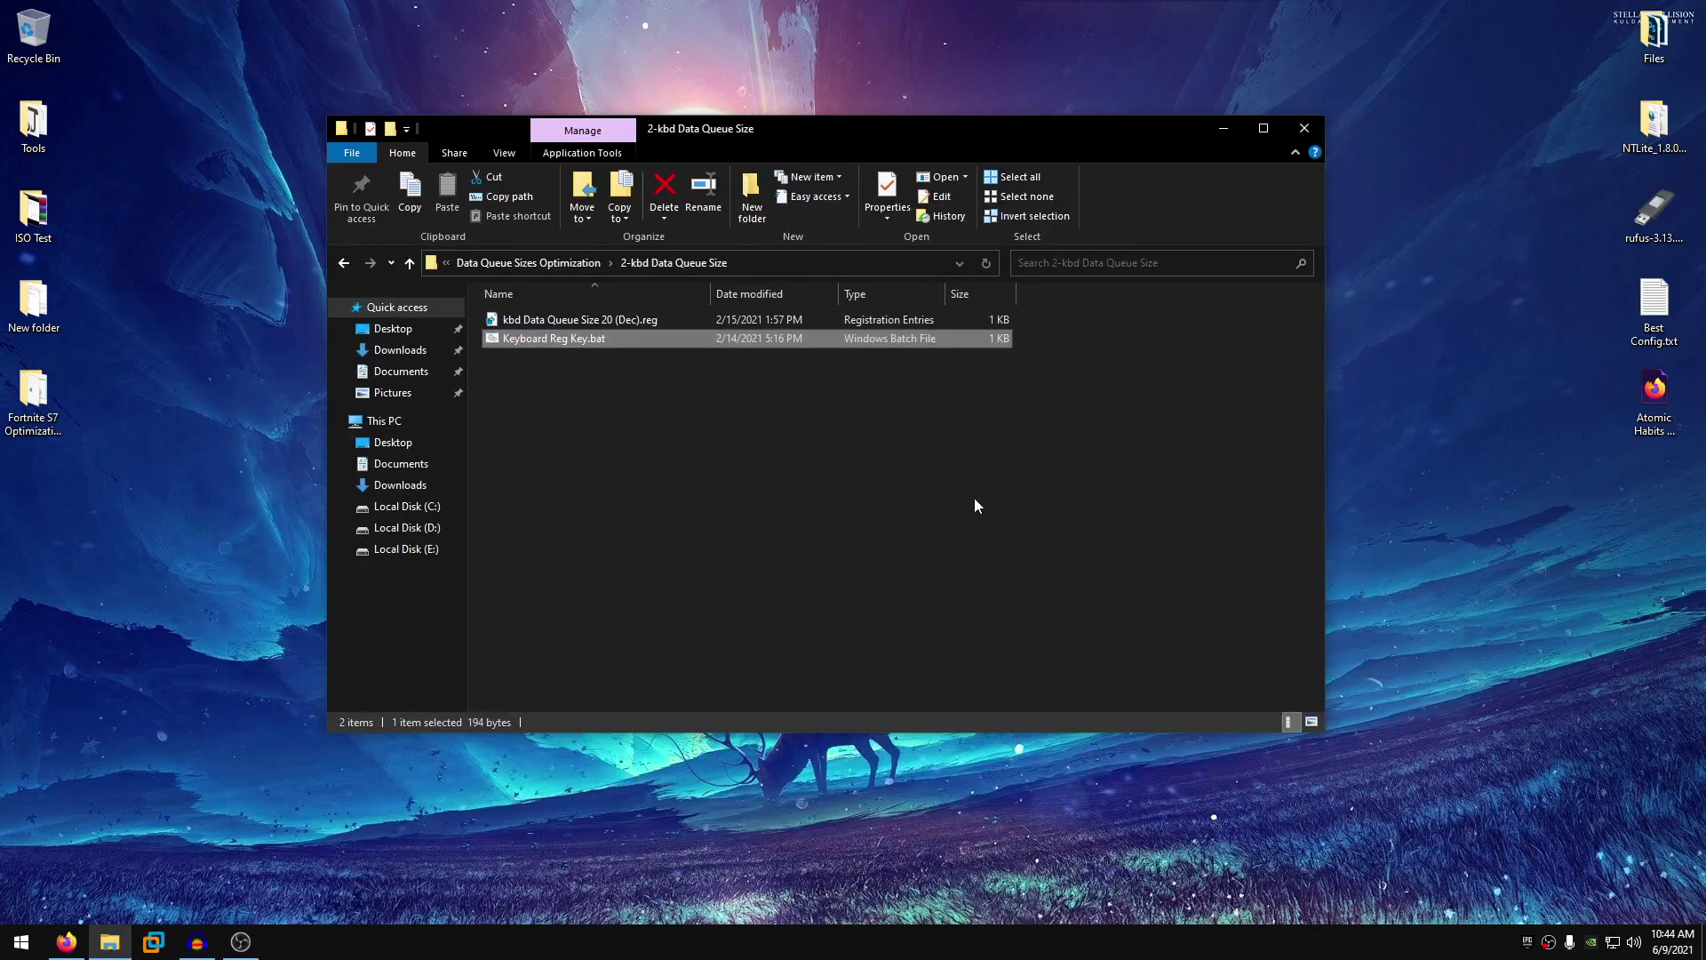
- Go back to the pack's root folder and into Power Tweaks > Registry
{"action": "left_click", "coordinate": [342, 262]}
{"action": "left_click", "coordinate": [343, 262]}
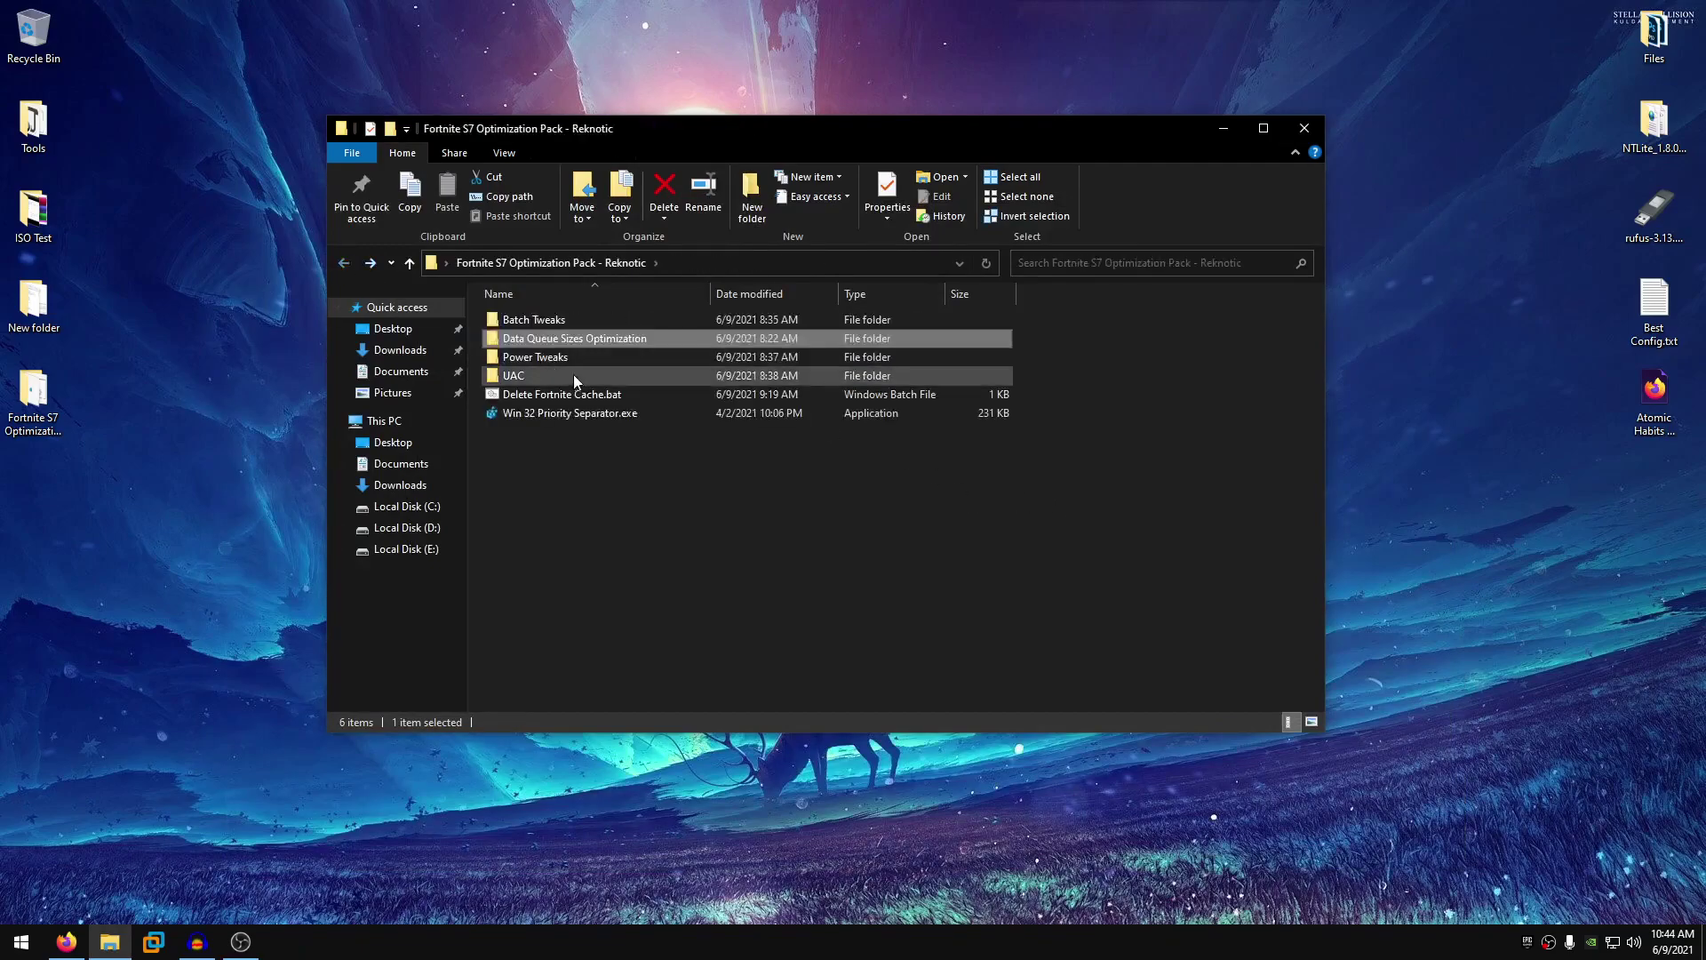
{"action": "double_click", "coordinate": [545, 359]}
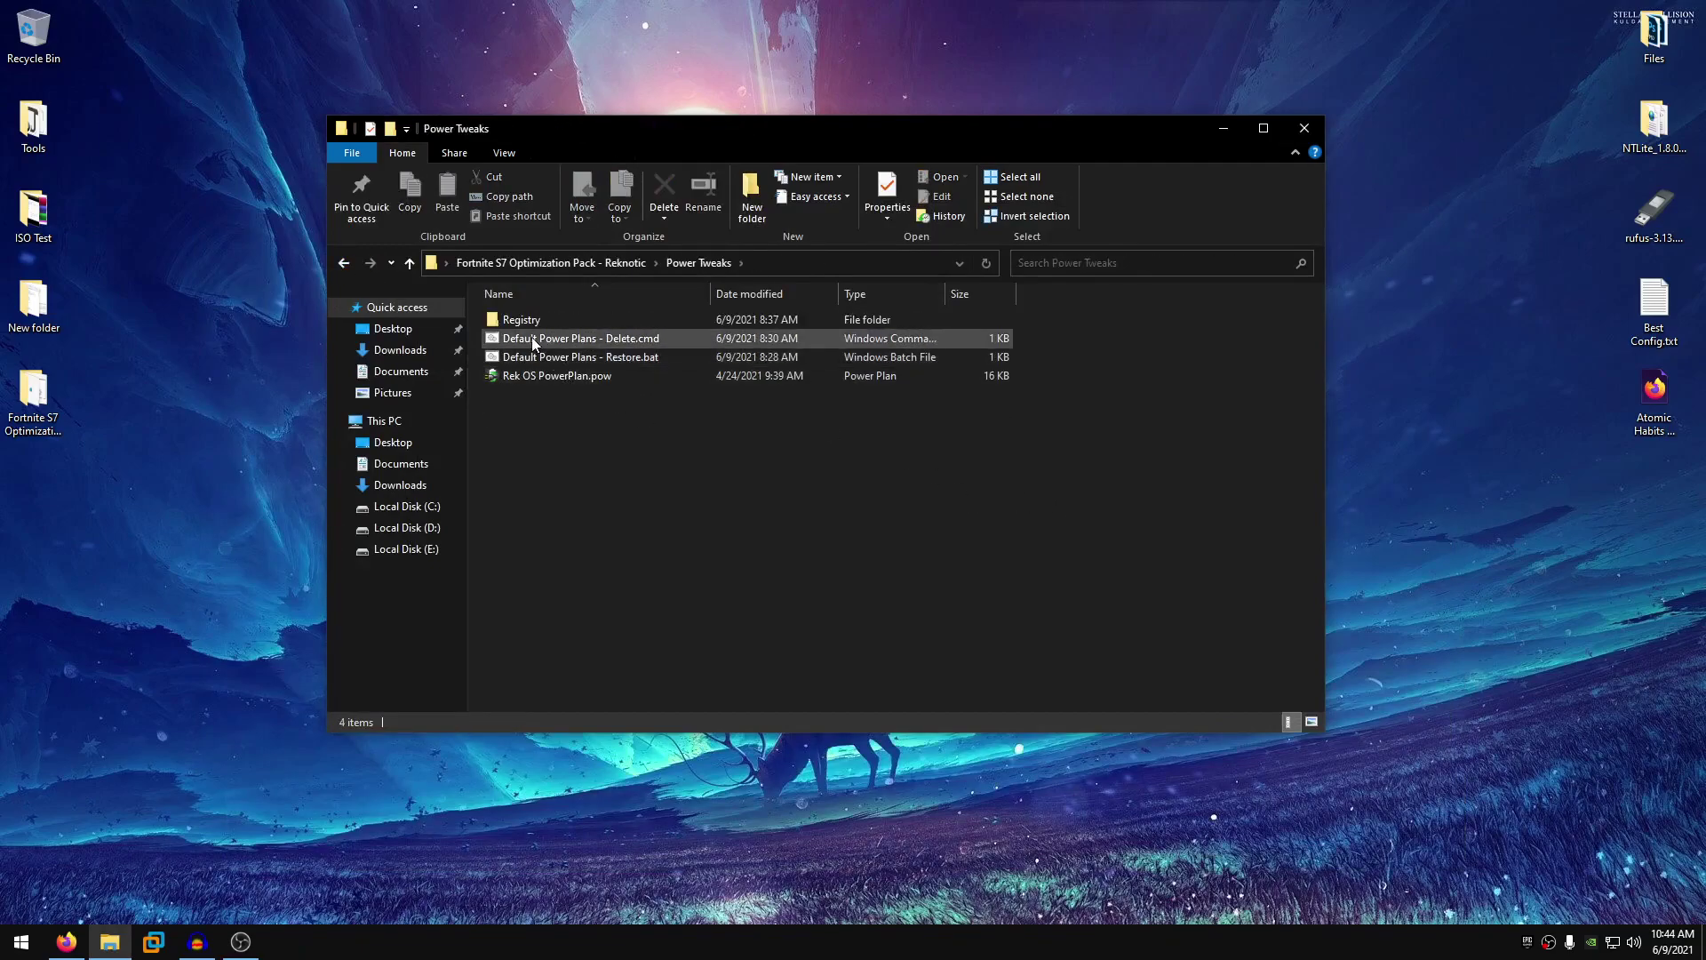
{"action": "double_click", "coordinate": [551, 324]}
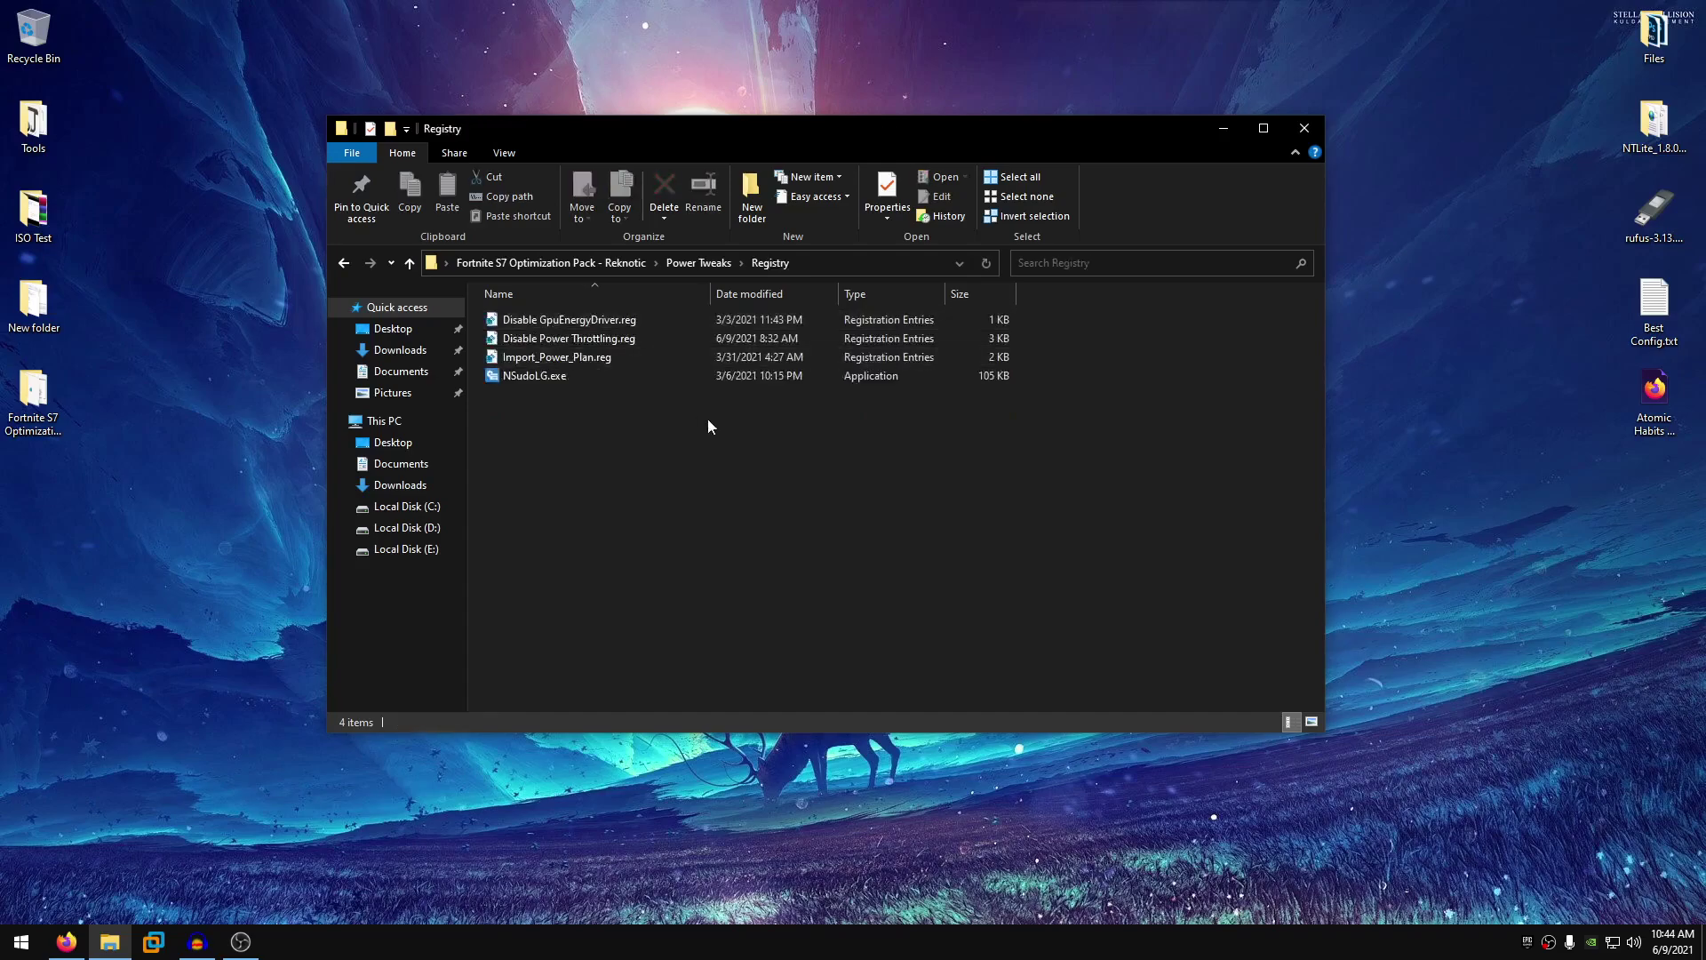
- Launch NSudo as administrator and merge Disable GpuEnergyDriver.reg as TrustedInstaller
{"action": "right_click", "coordinate": [520, 381]}
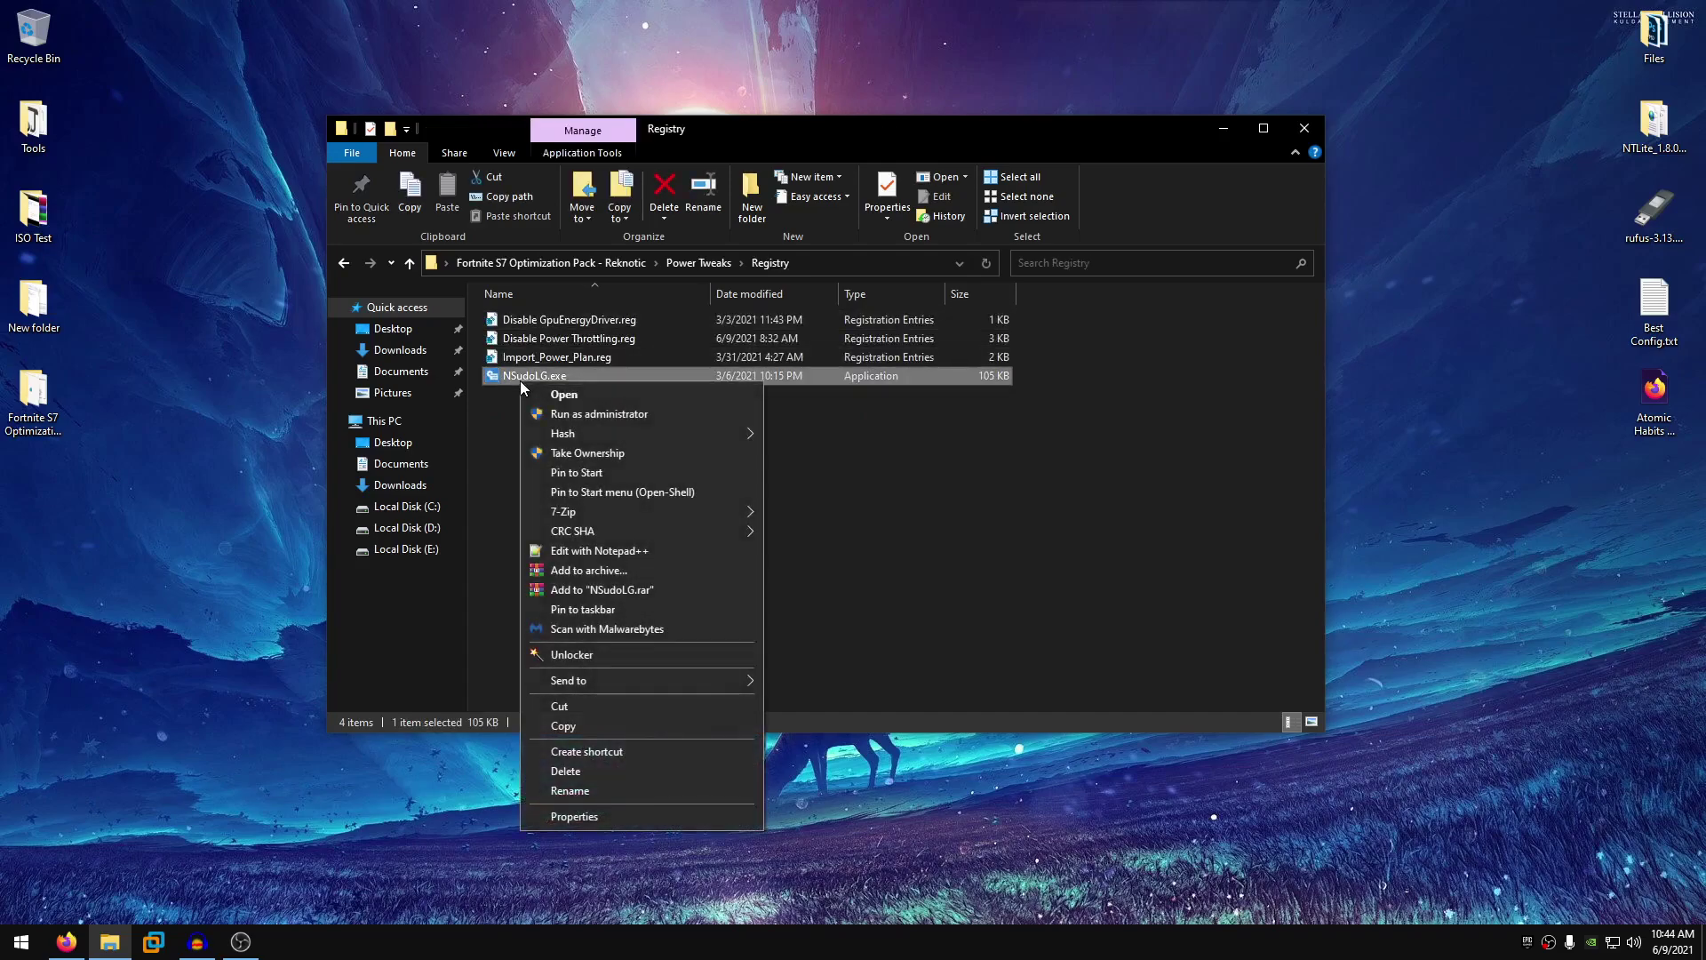
{"action": "left_click", "coordinate": [598, 414]}
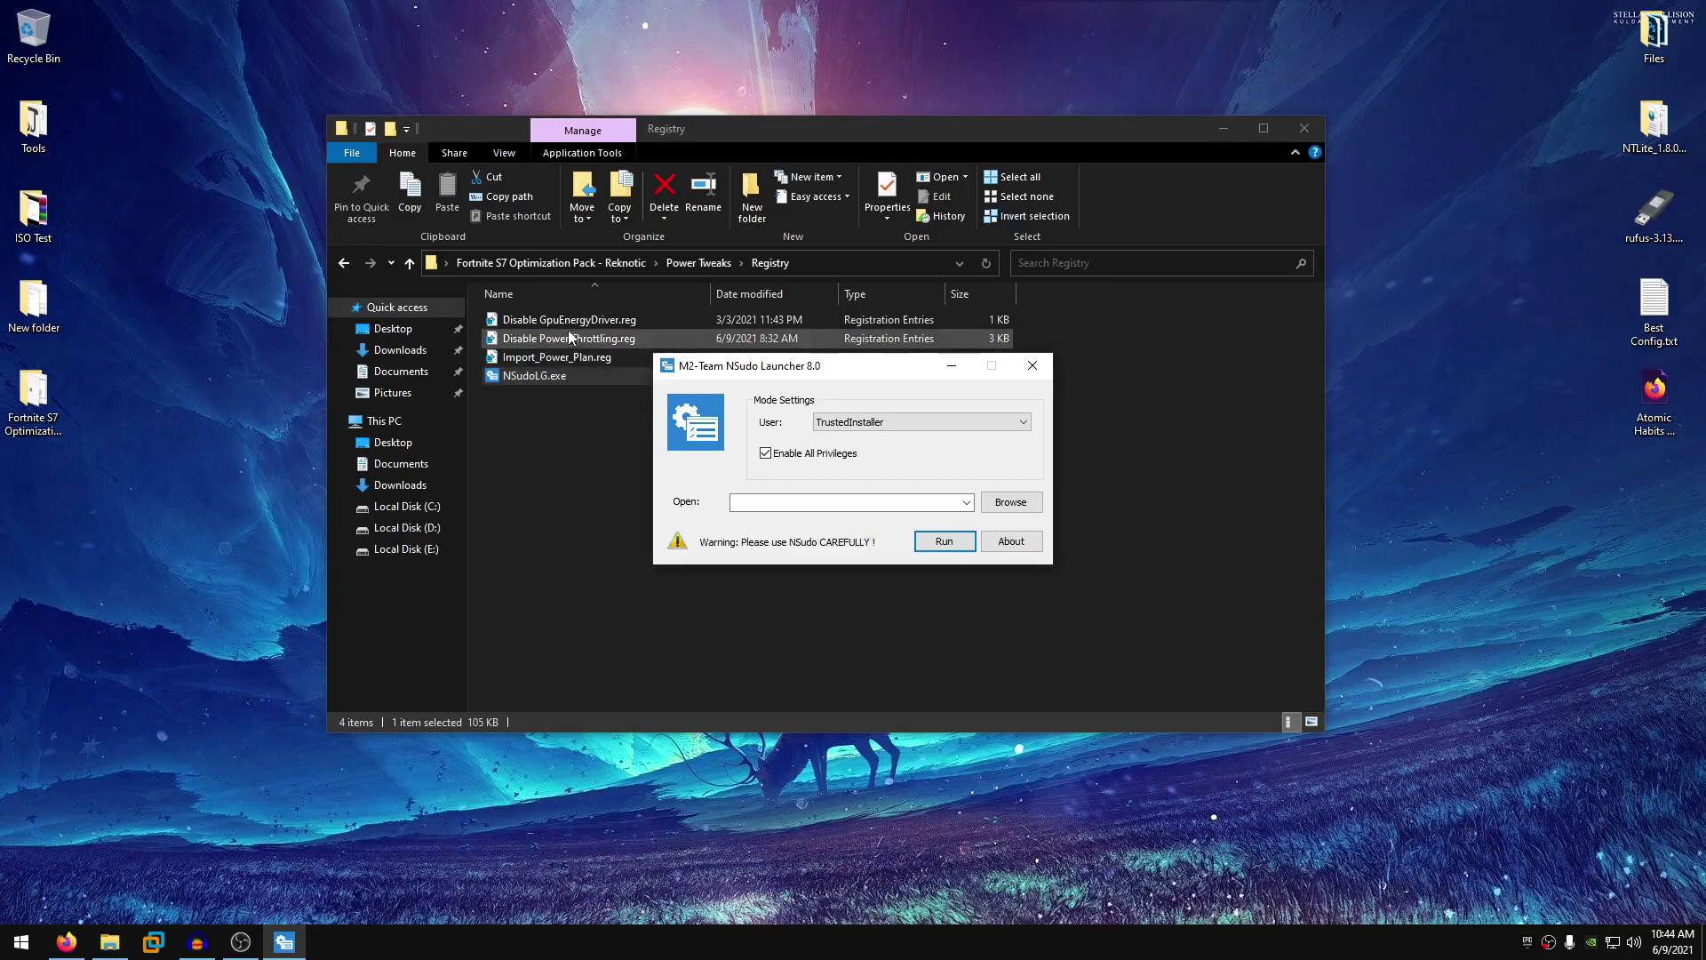
{"action": "left_click_drag", "start_coordinate": [557, 320], "coordinate": [817, 499]}
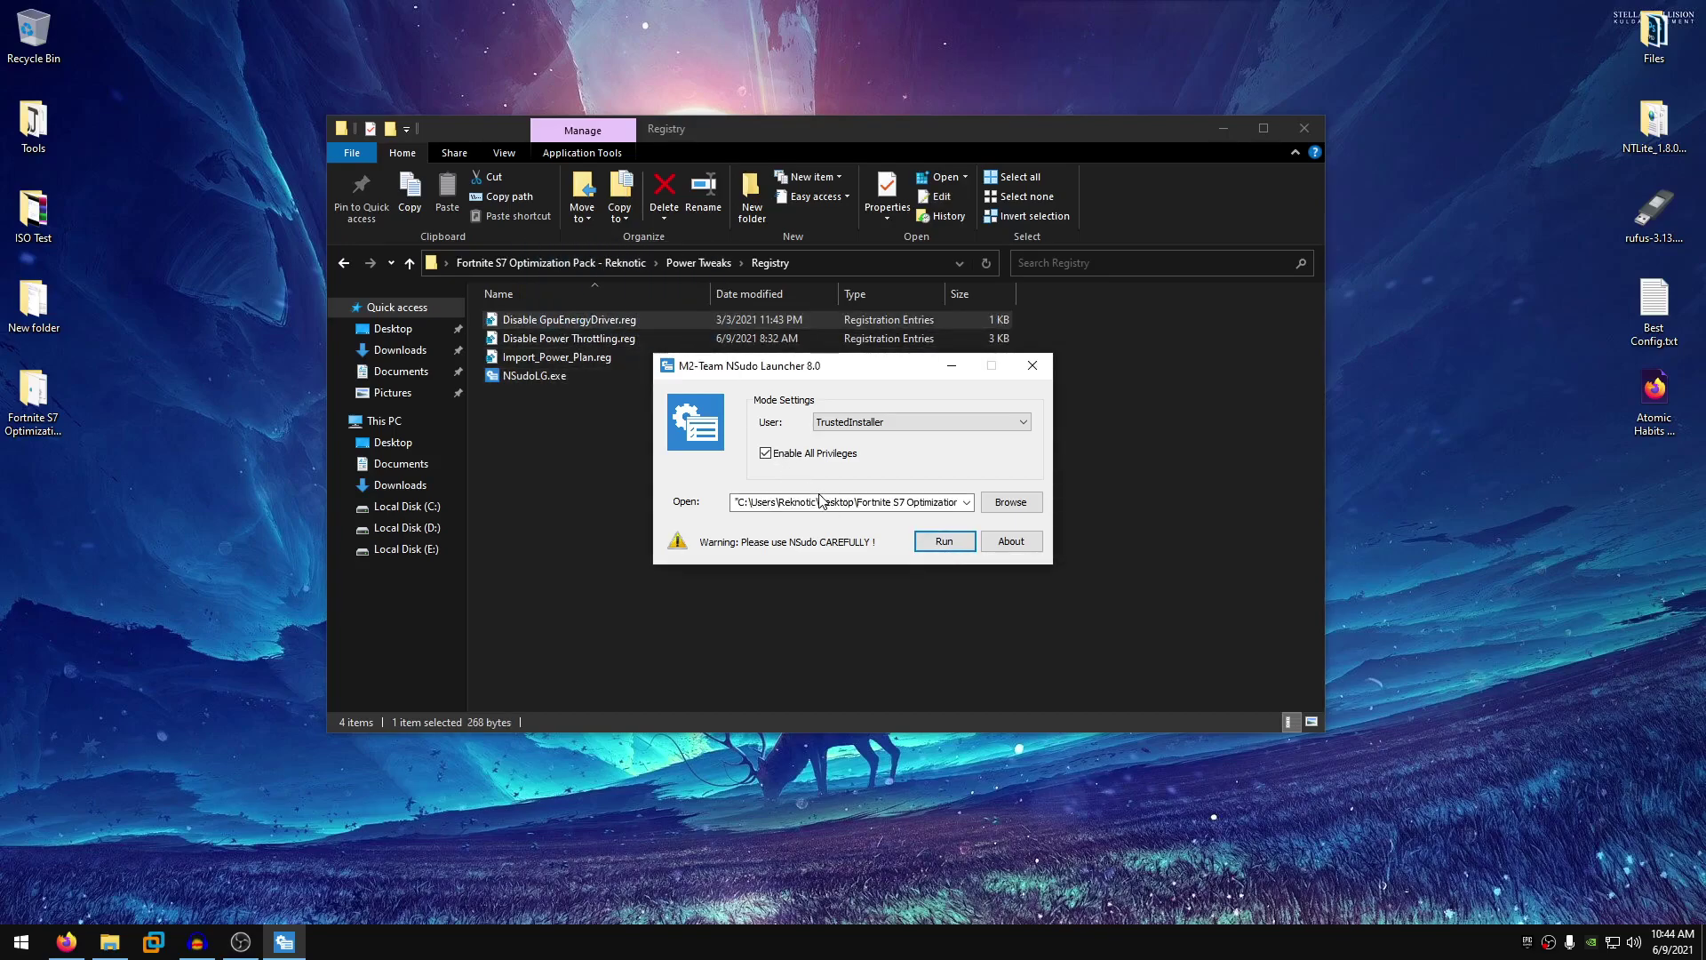
{"action": "left_click", "coordinate": [959, 545]}
{"action": "left_click", "coordinate": [986, 498]}
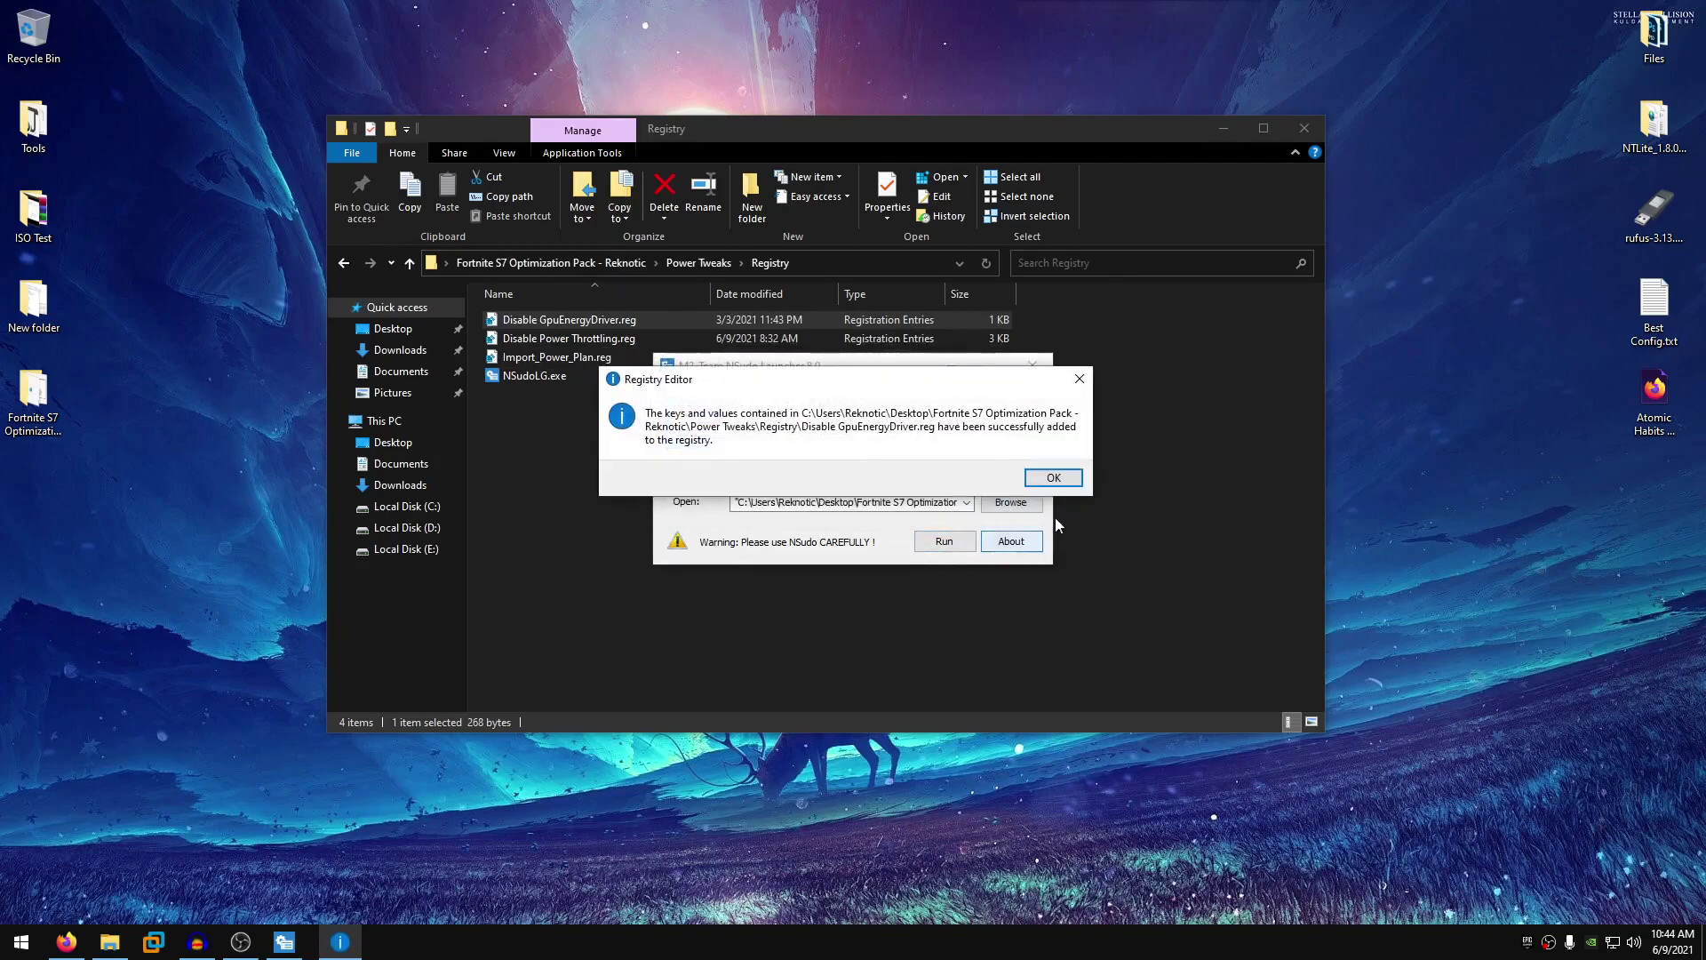
{"action": "left_click", "coordinate": [1053, 484]}
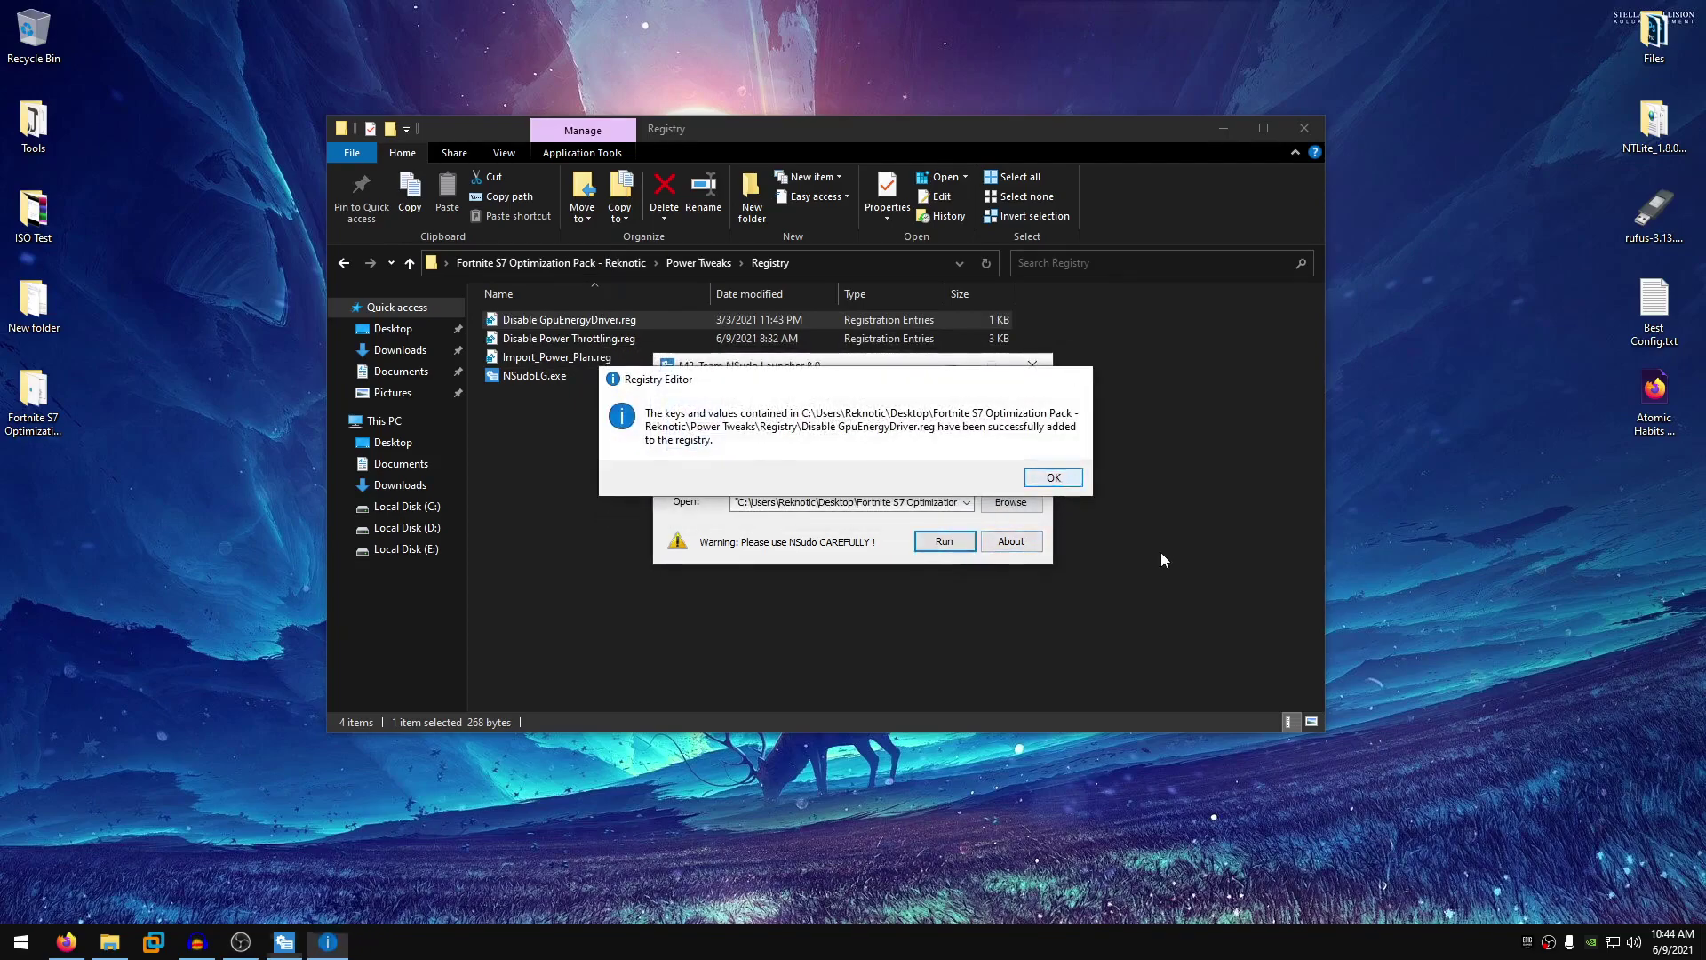
- Merge Disable Power Throttling.reg into the registry as TrustedInstaller
{"action": "left_click", "coordinate": [572, 337]}
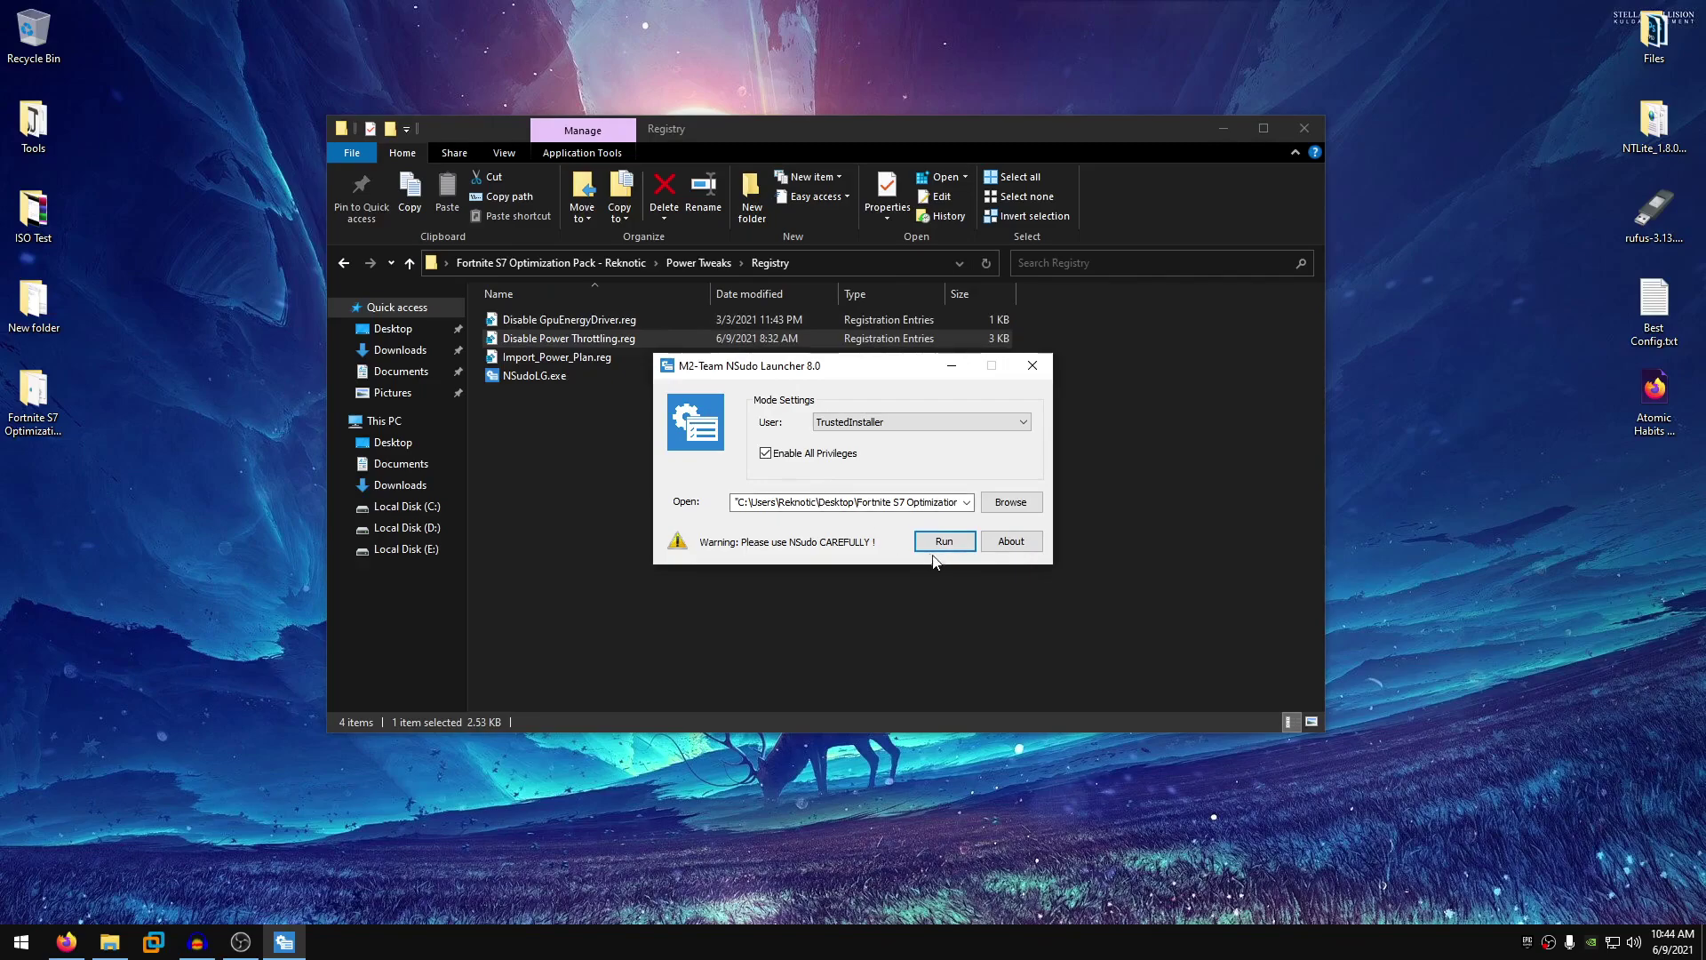
{"action": "left_click", "coordinate": [953, 544]}
{"action": "left_click", "coordinate": [988, 500]}
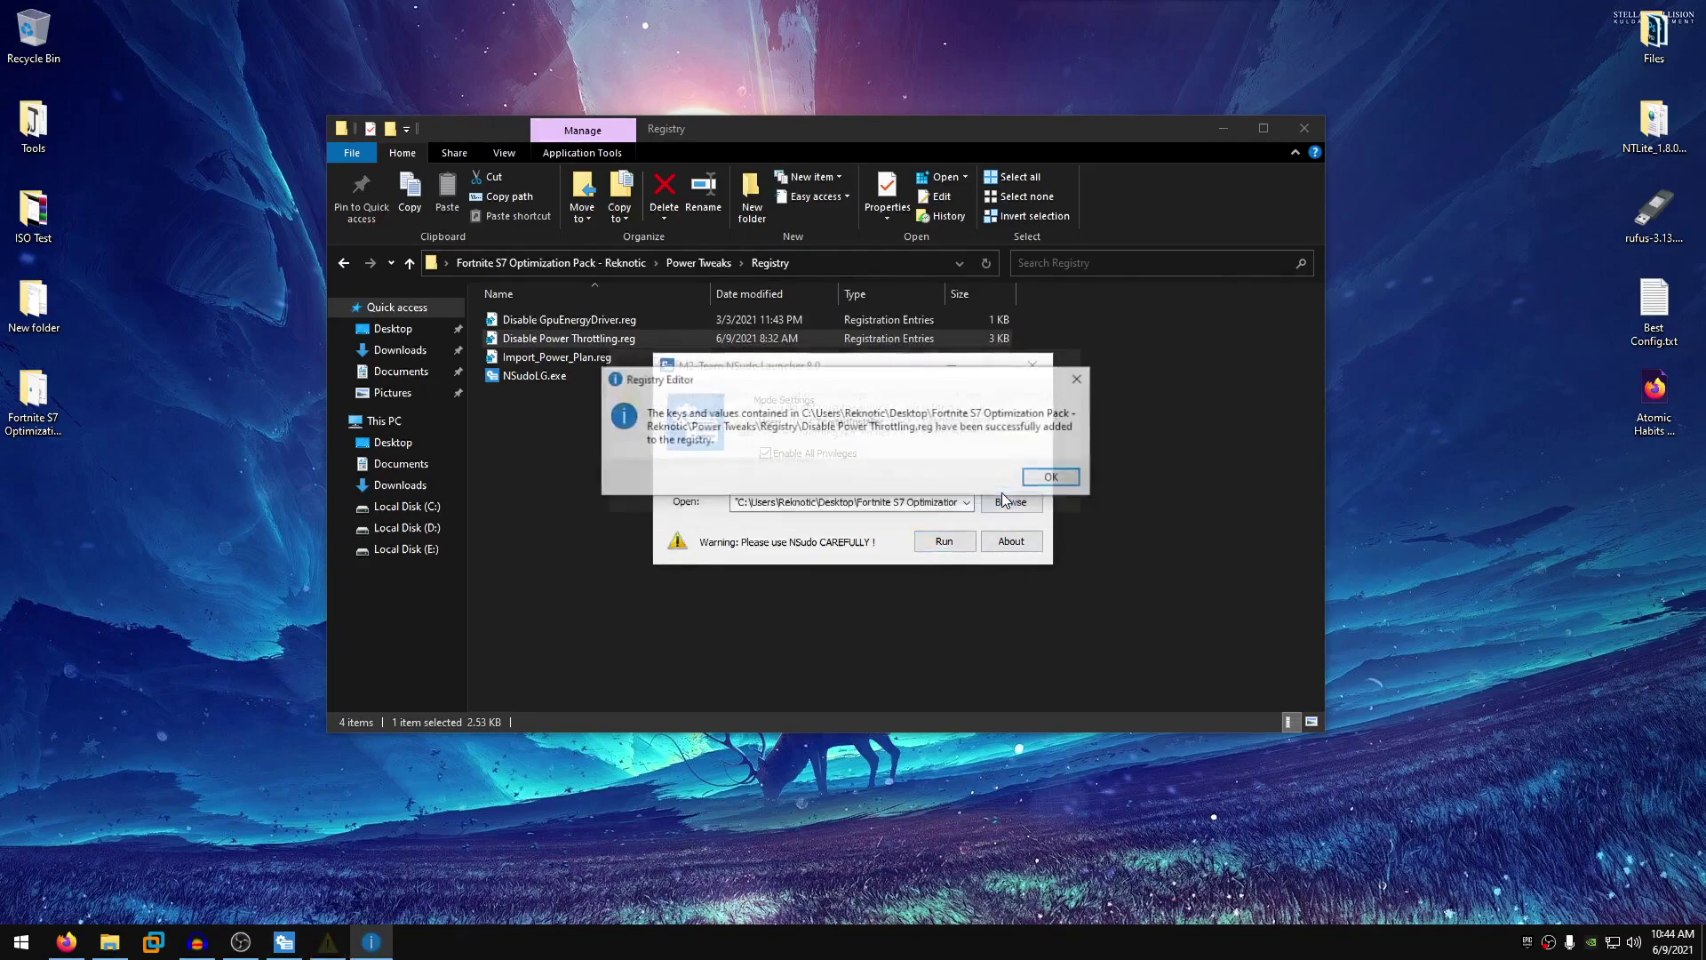
{"action": "left_click", "coordinate": [1056, 480]}
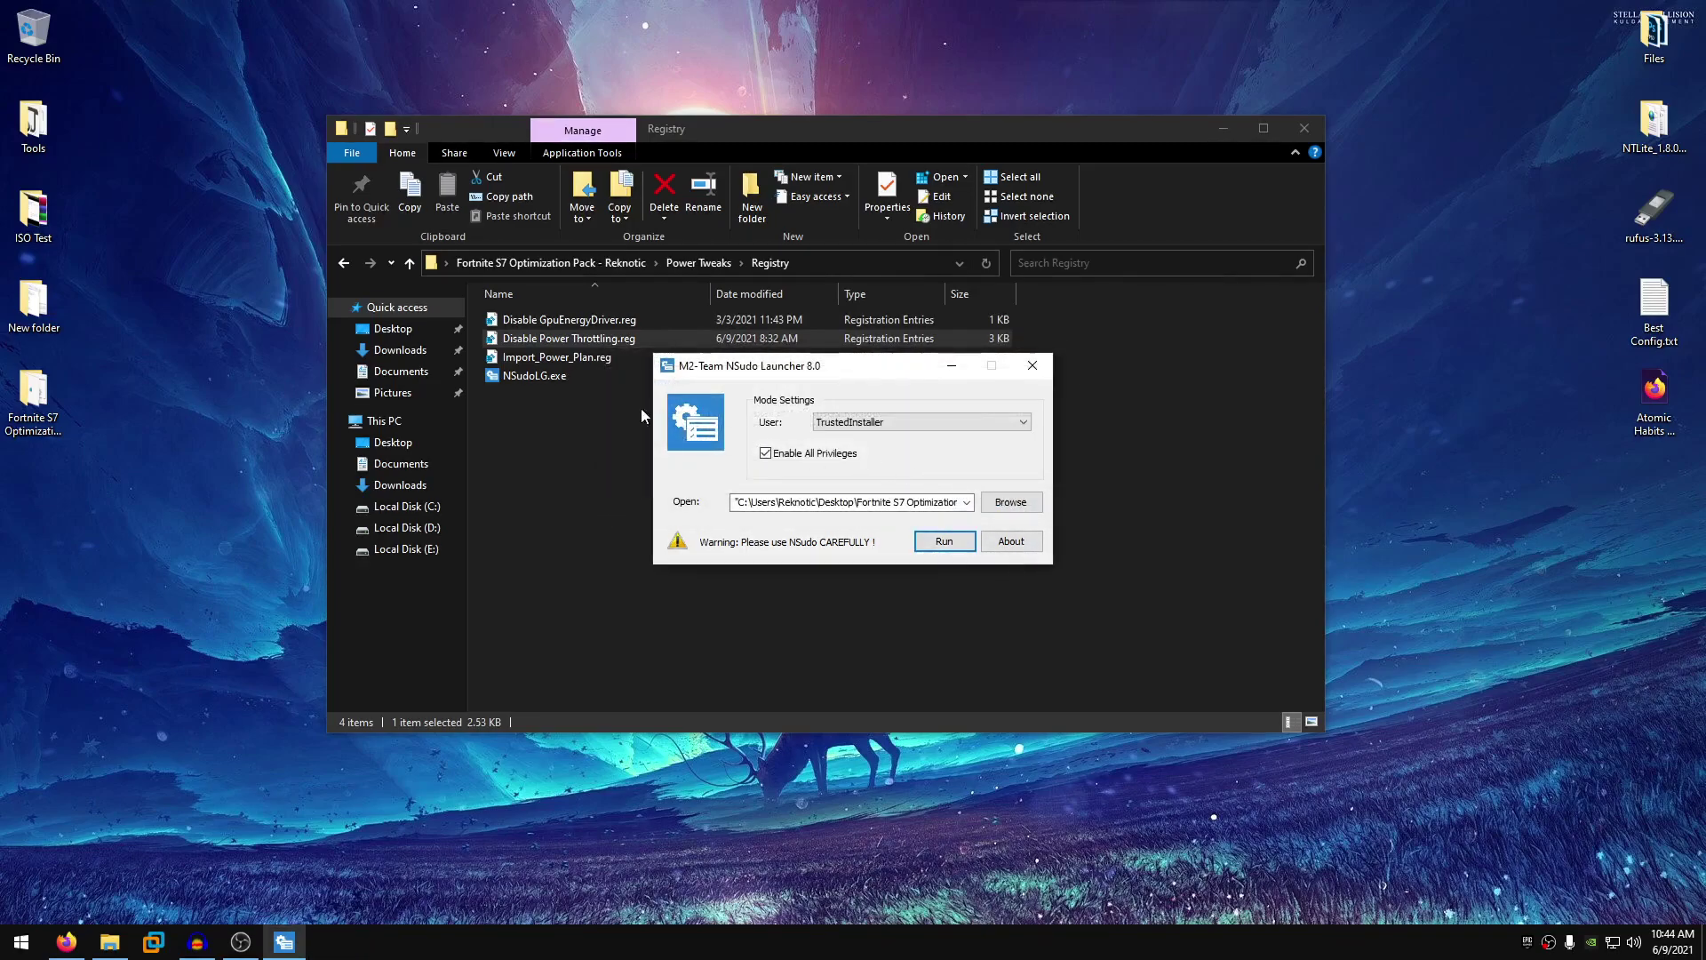
- Merge Import_Power_Plan.reg as TrustedInstaller, then close NSudo Launcher
{"action": "left_click", "coordinate": [563, 359]}
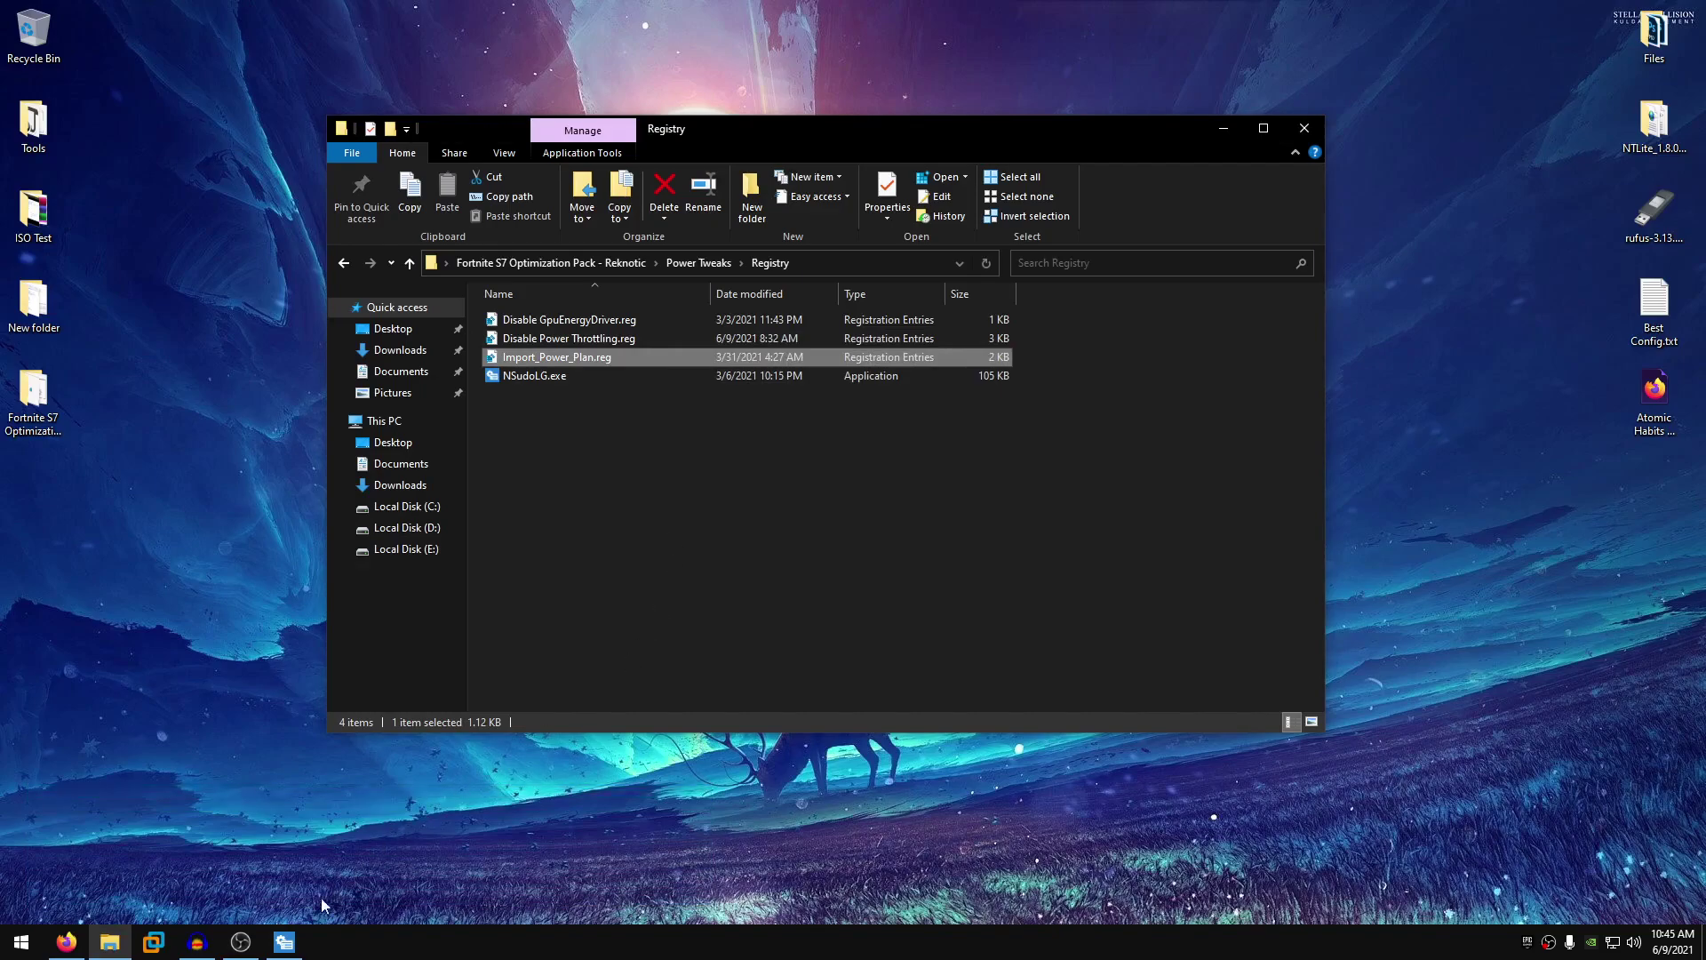
{"action": "left_click", "coordinate": [284, 942]}
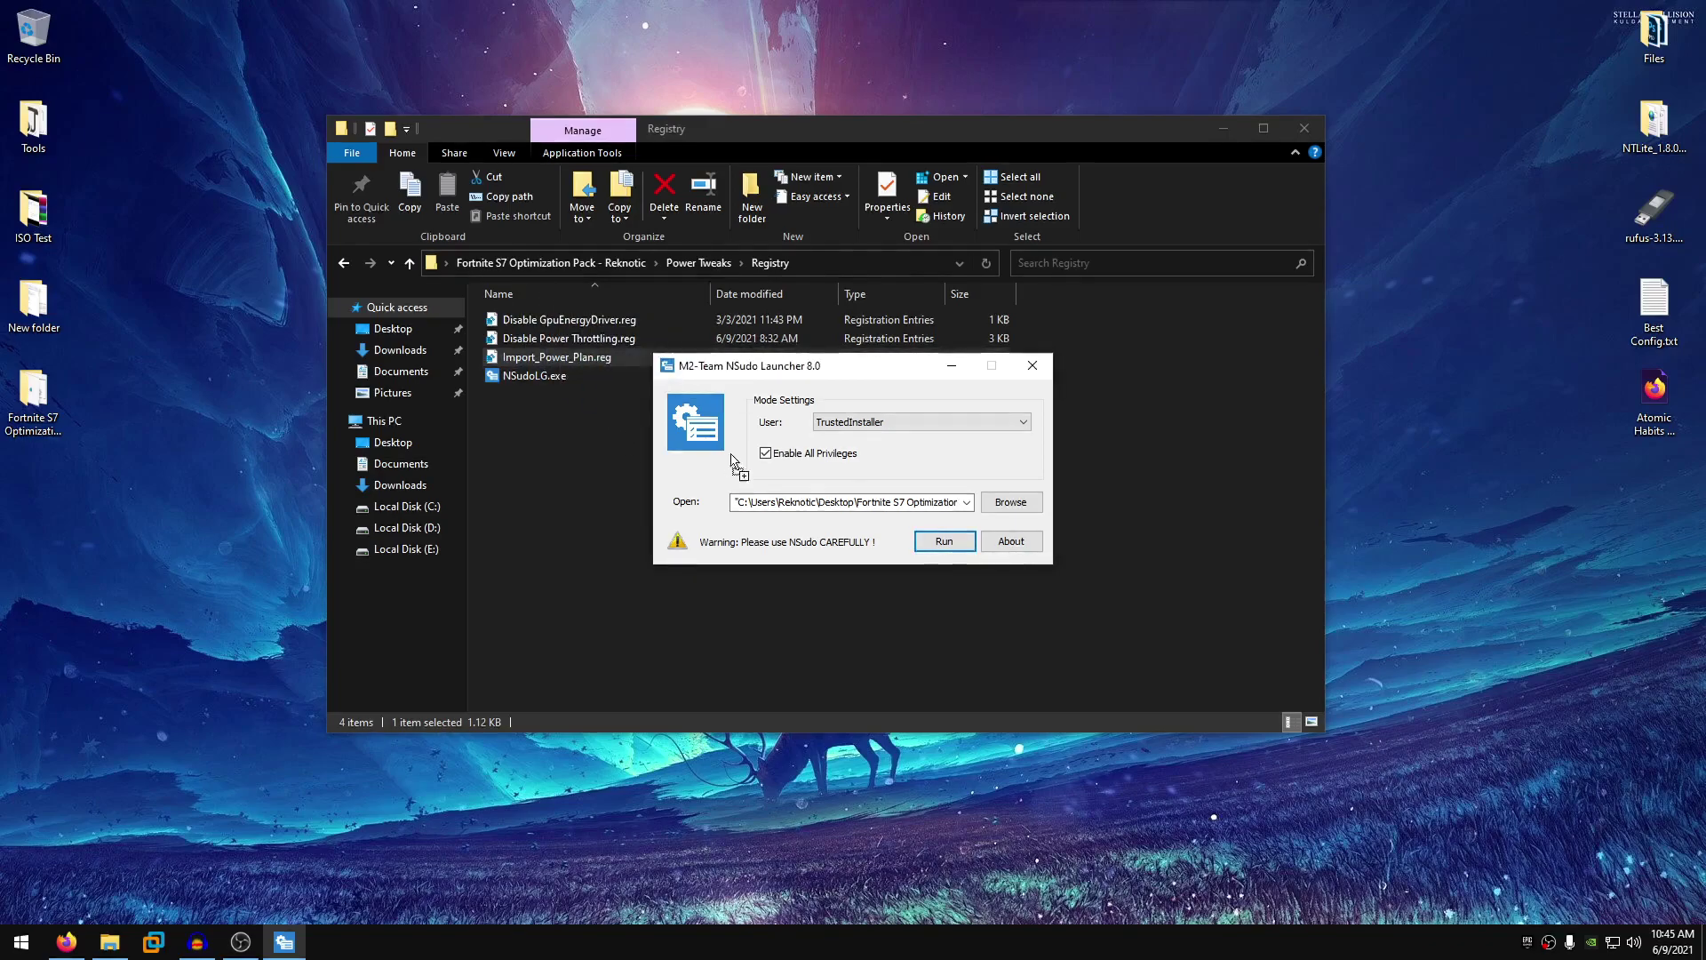
{"action": "left_click", "coordinate": [927, 538]}
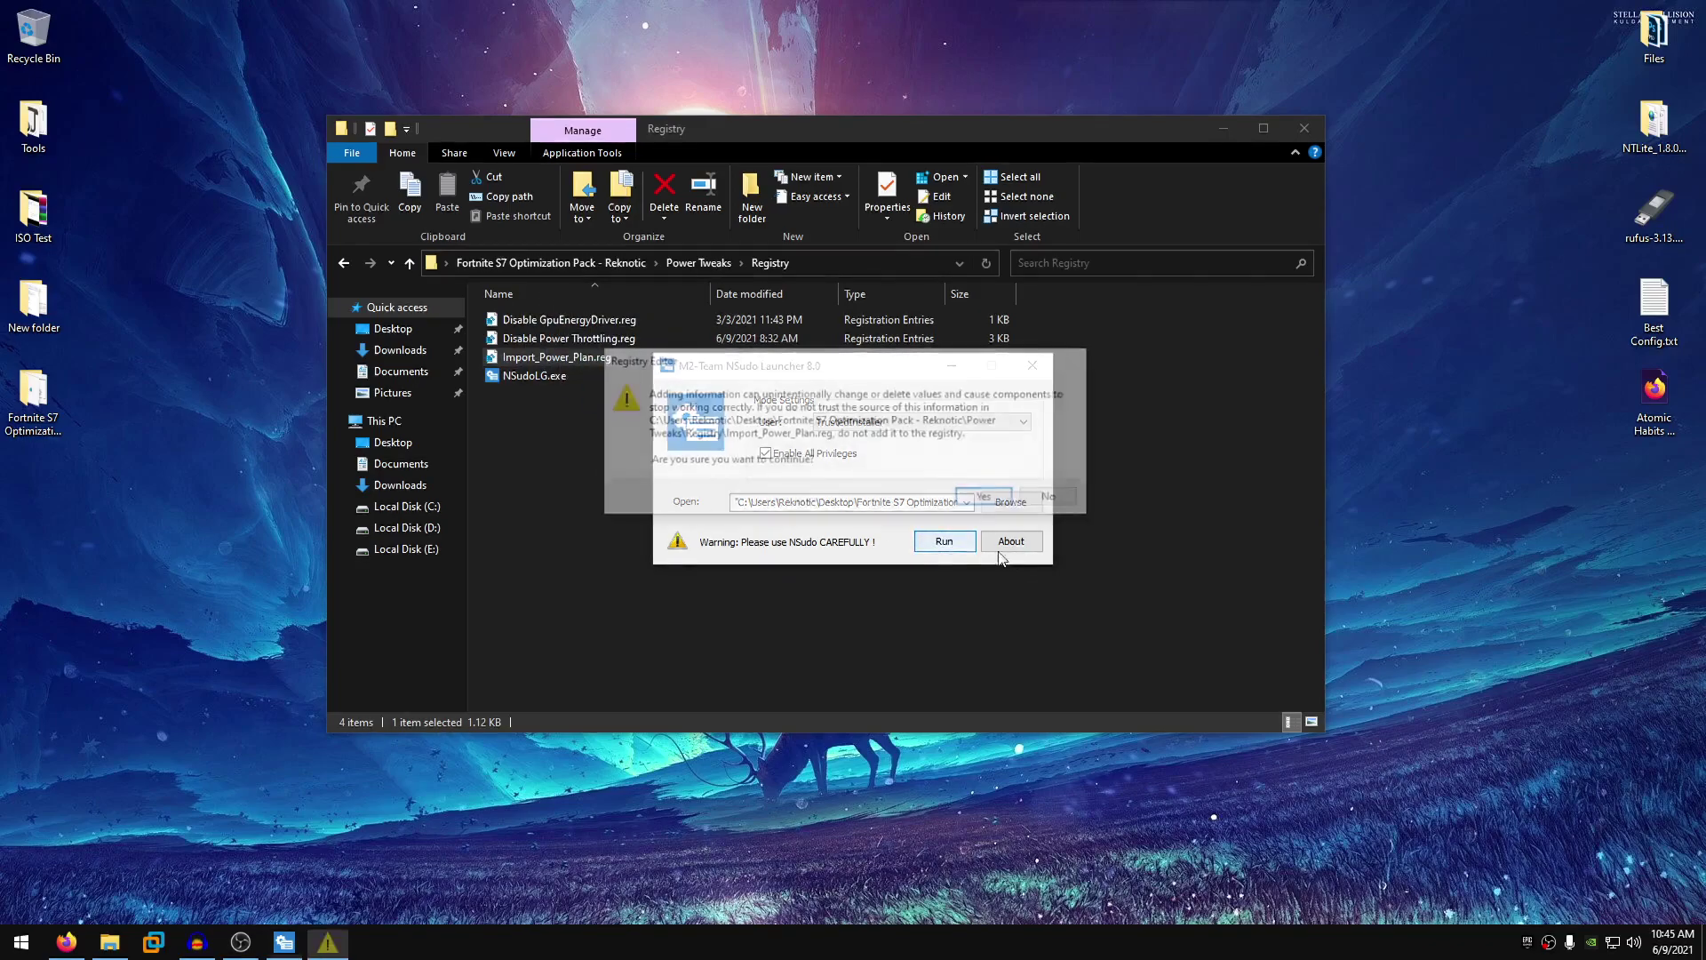
{"action": "left_click", "coordinate": [1053, 498]}
{"action": "left_click", "coordinate": [1057, 478]}
{"action": "left_click", "coordinate": [1031, 369]}
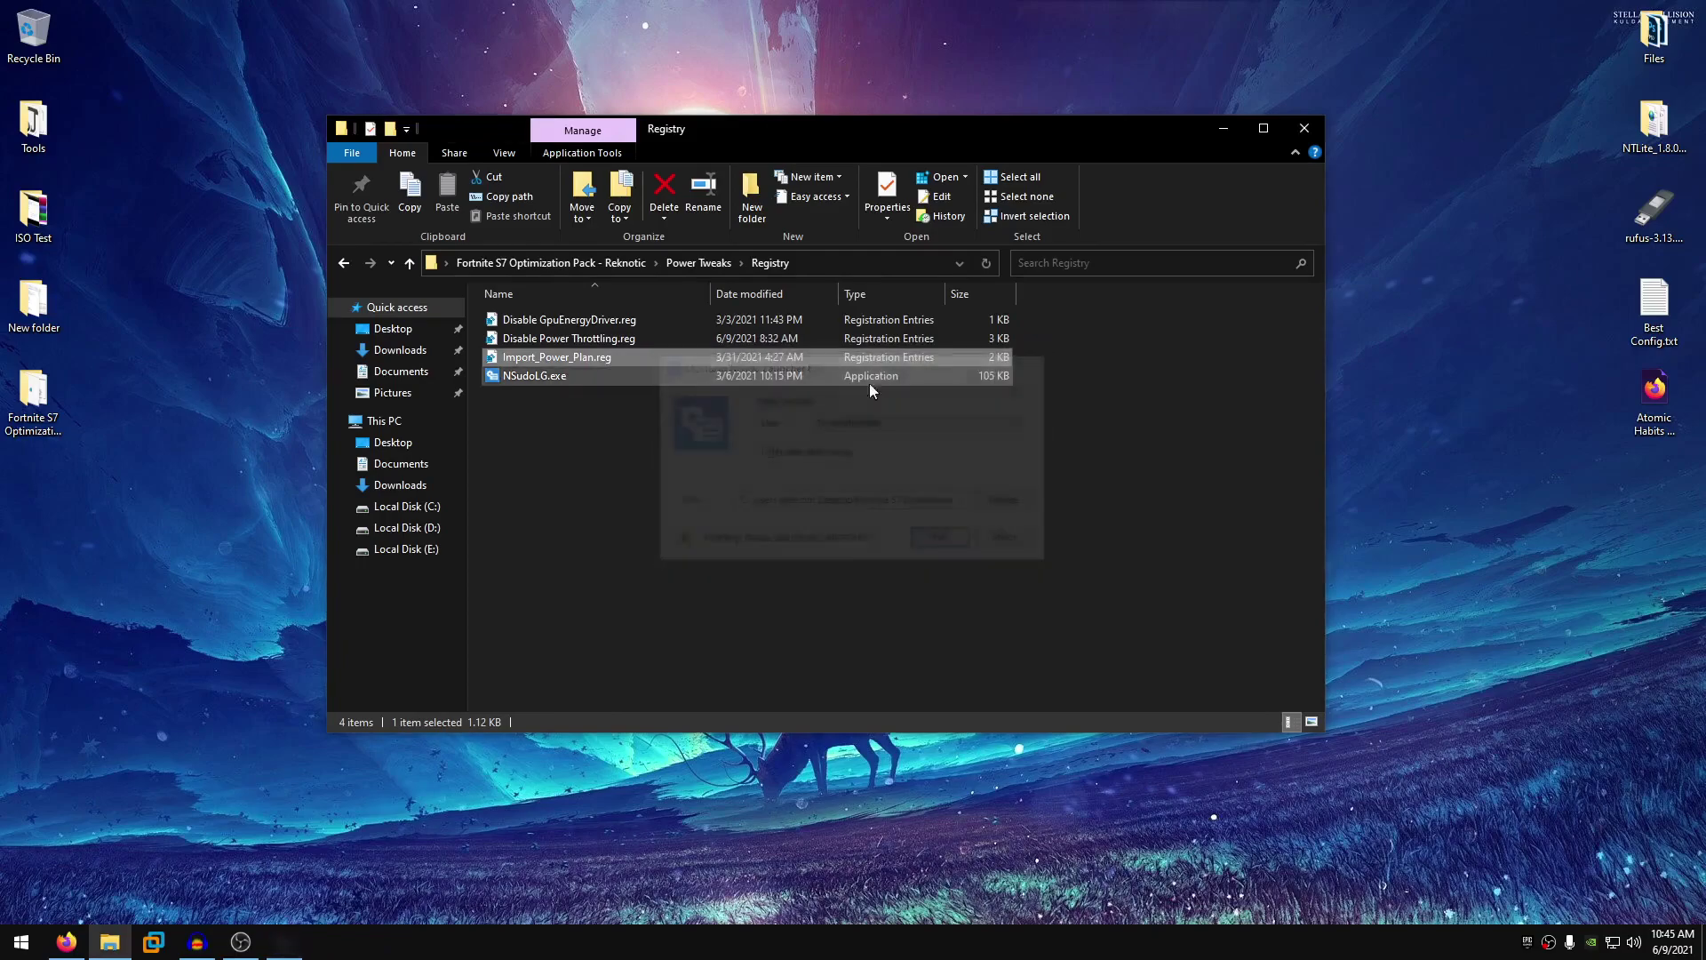
- Return to Power Tweaks, select Rek OS PowerPlan.pow, and bring up Start search
{"action": "left_click", "coordinate": [343, 263]}
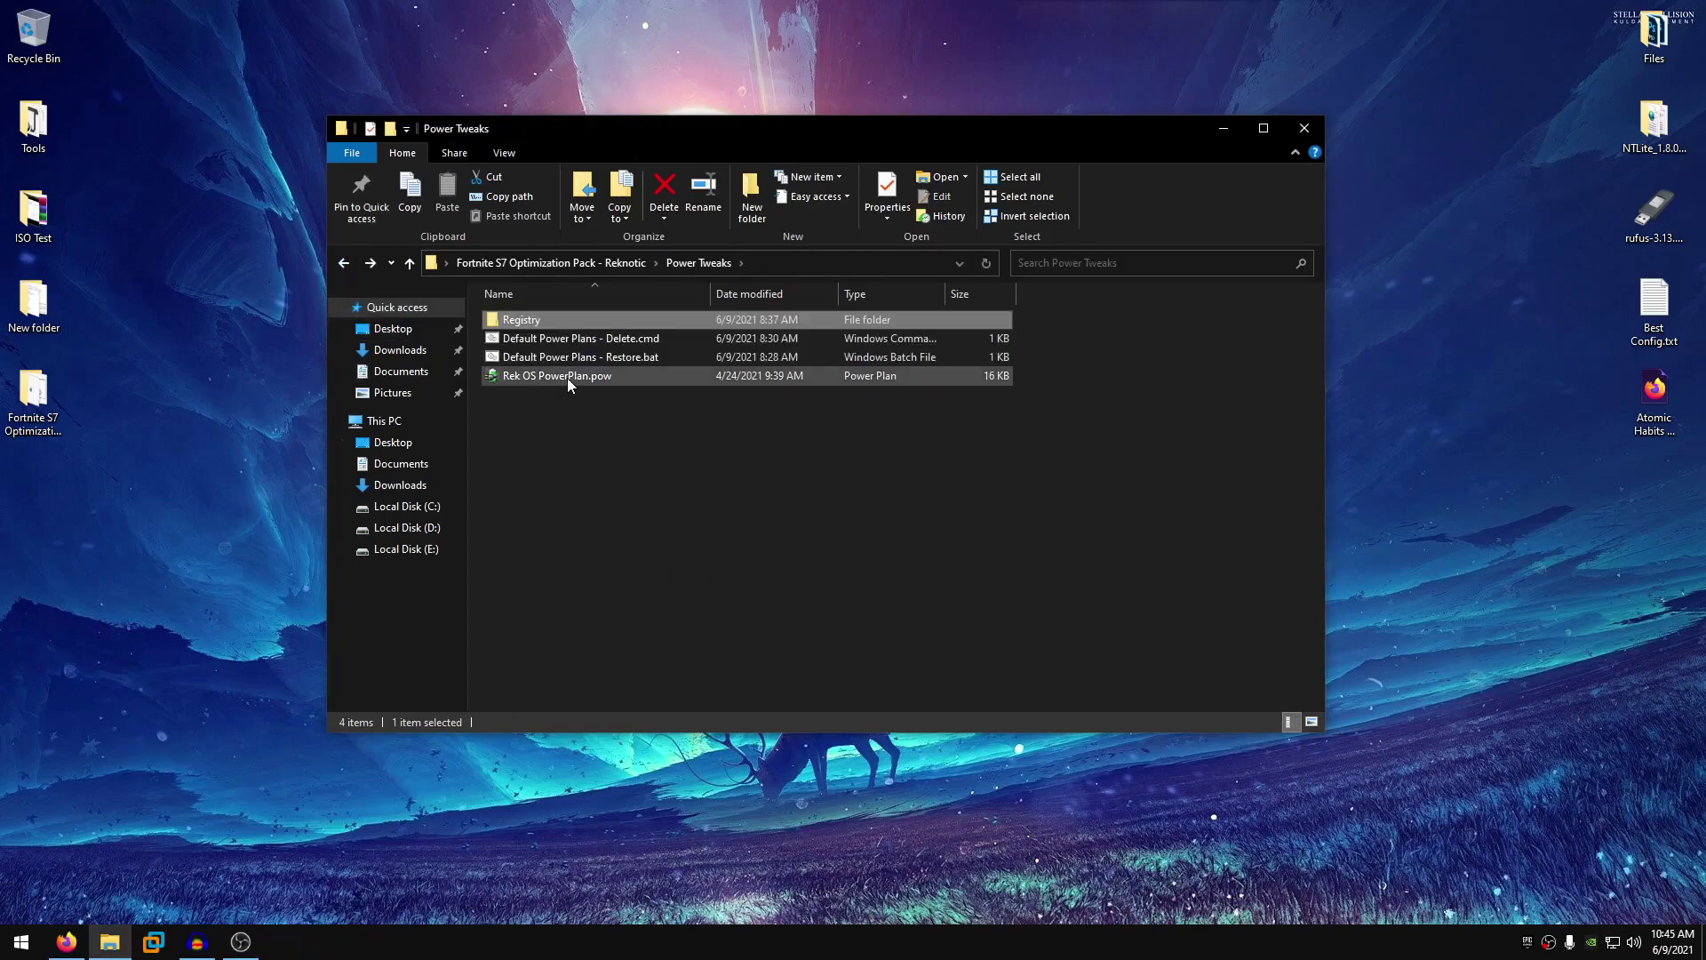
{"action": "left_click", "coordinate": [567, 377]}
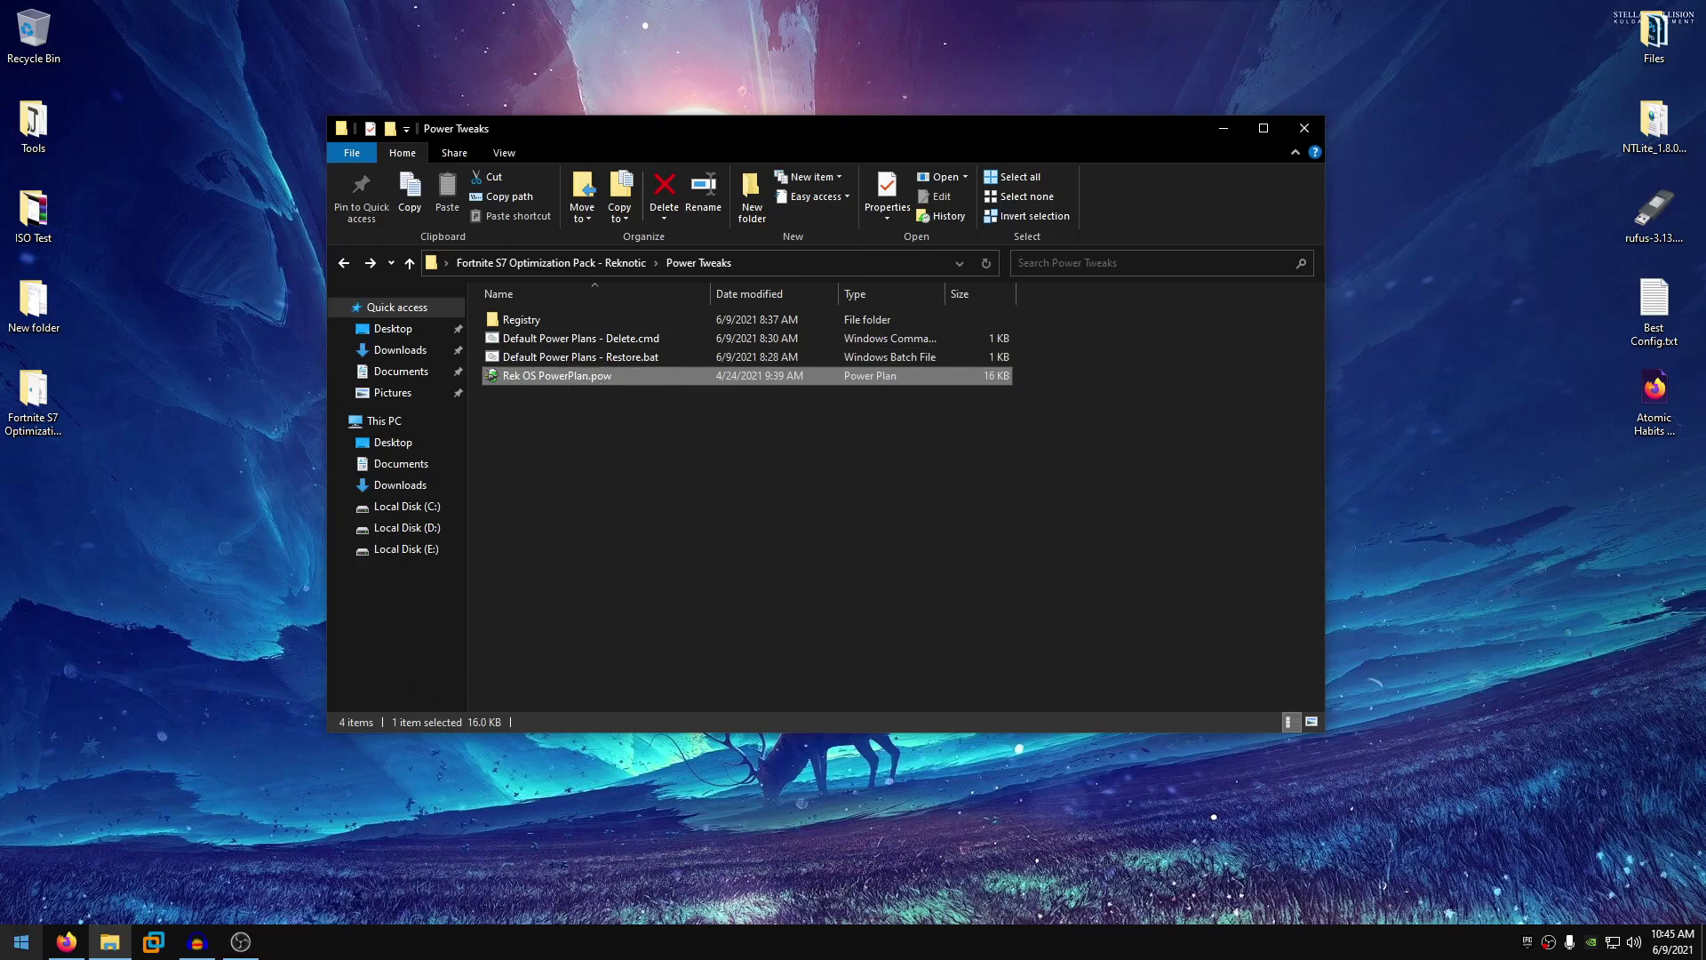
{"action": "left_click", "coordinate": [19, 940]}
{"action": "type", "text": "power"}
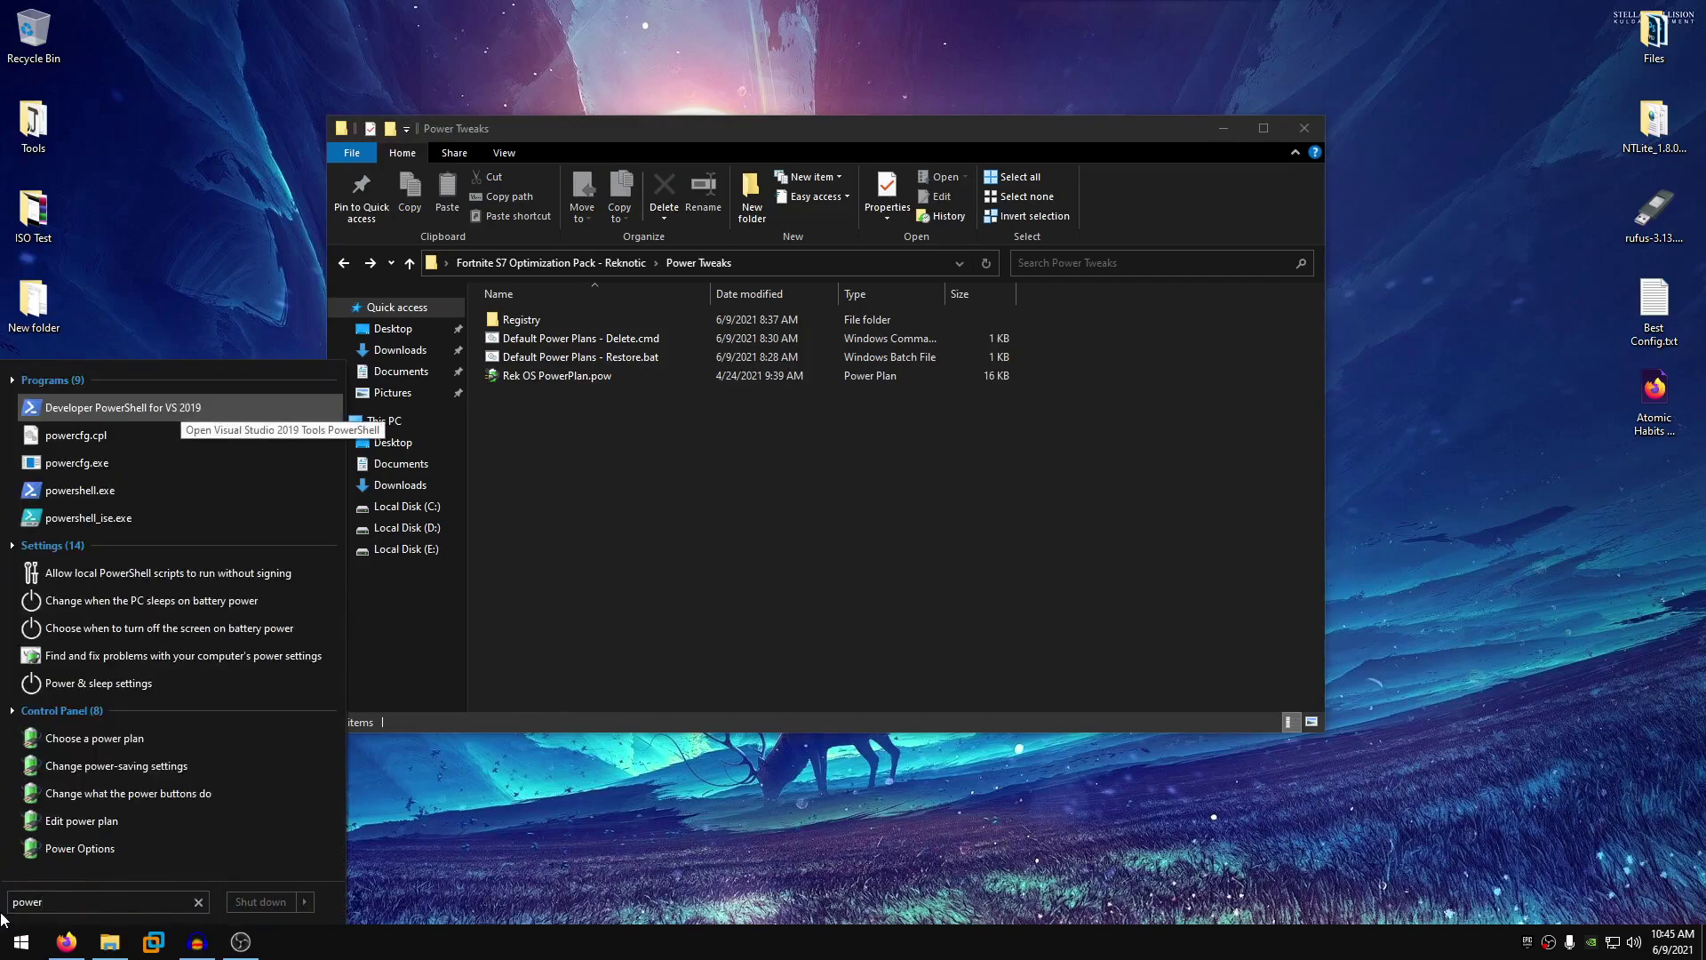
{"action": "left_click", "coordinate": [106, 740]}
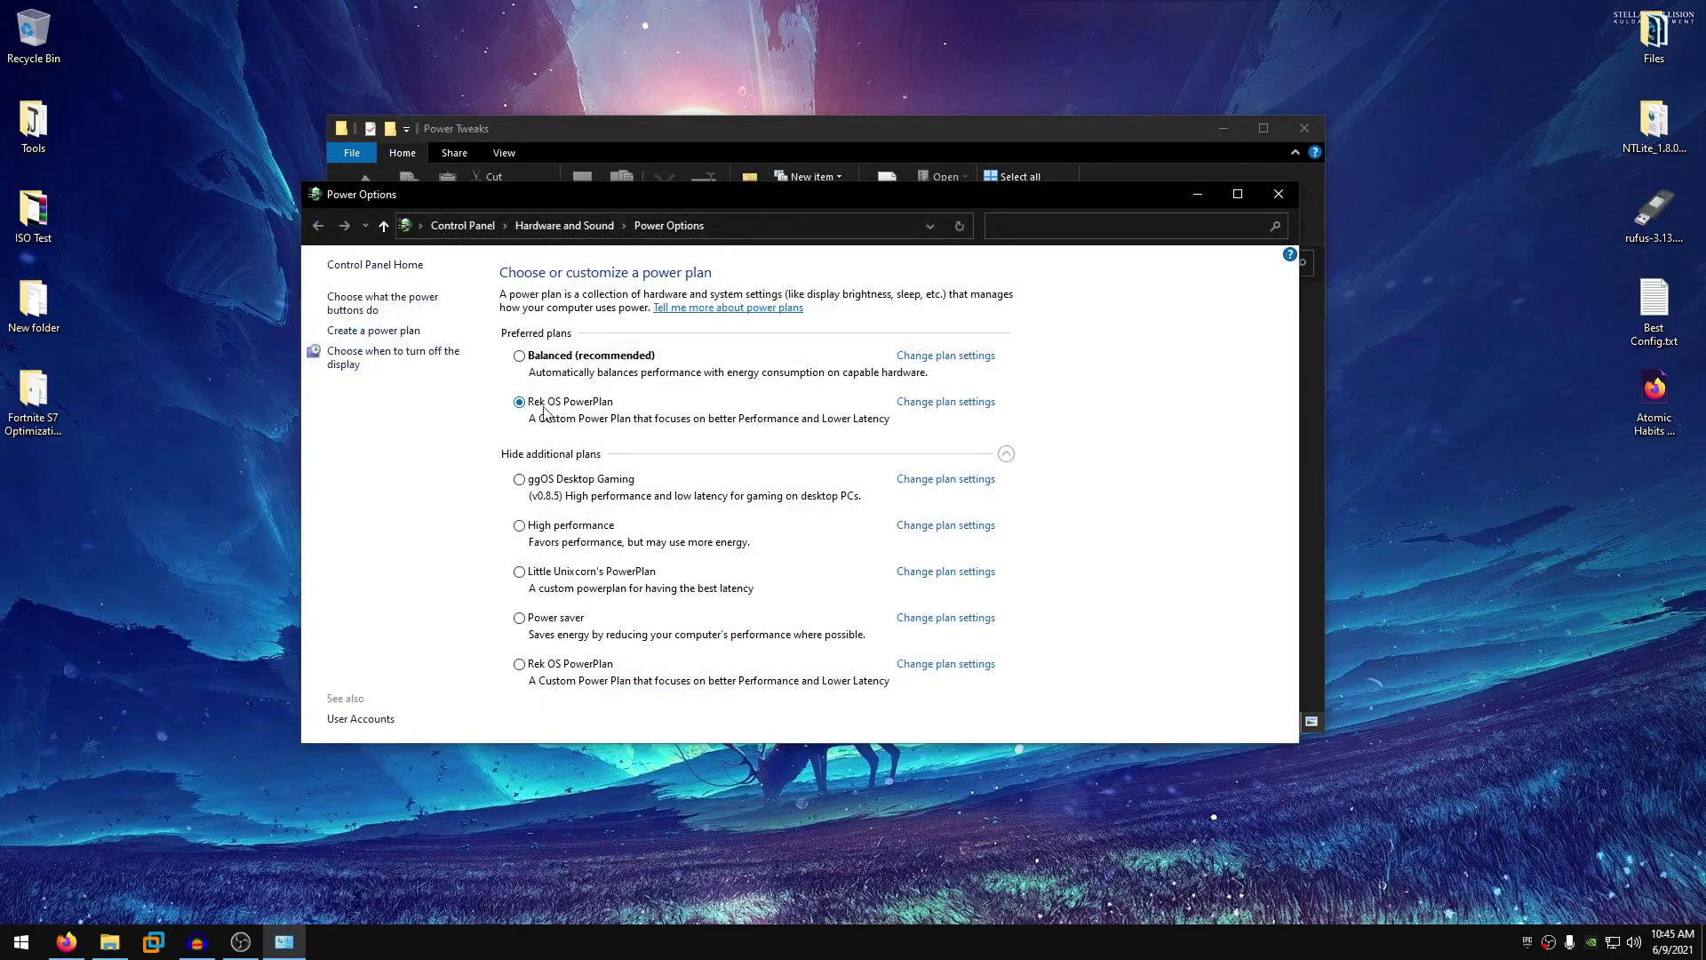
{"action": "left_click", "coordinate": [1283, 194]}
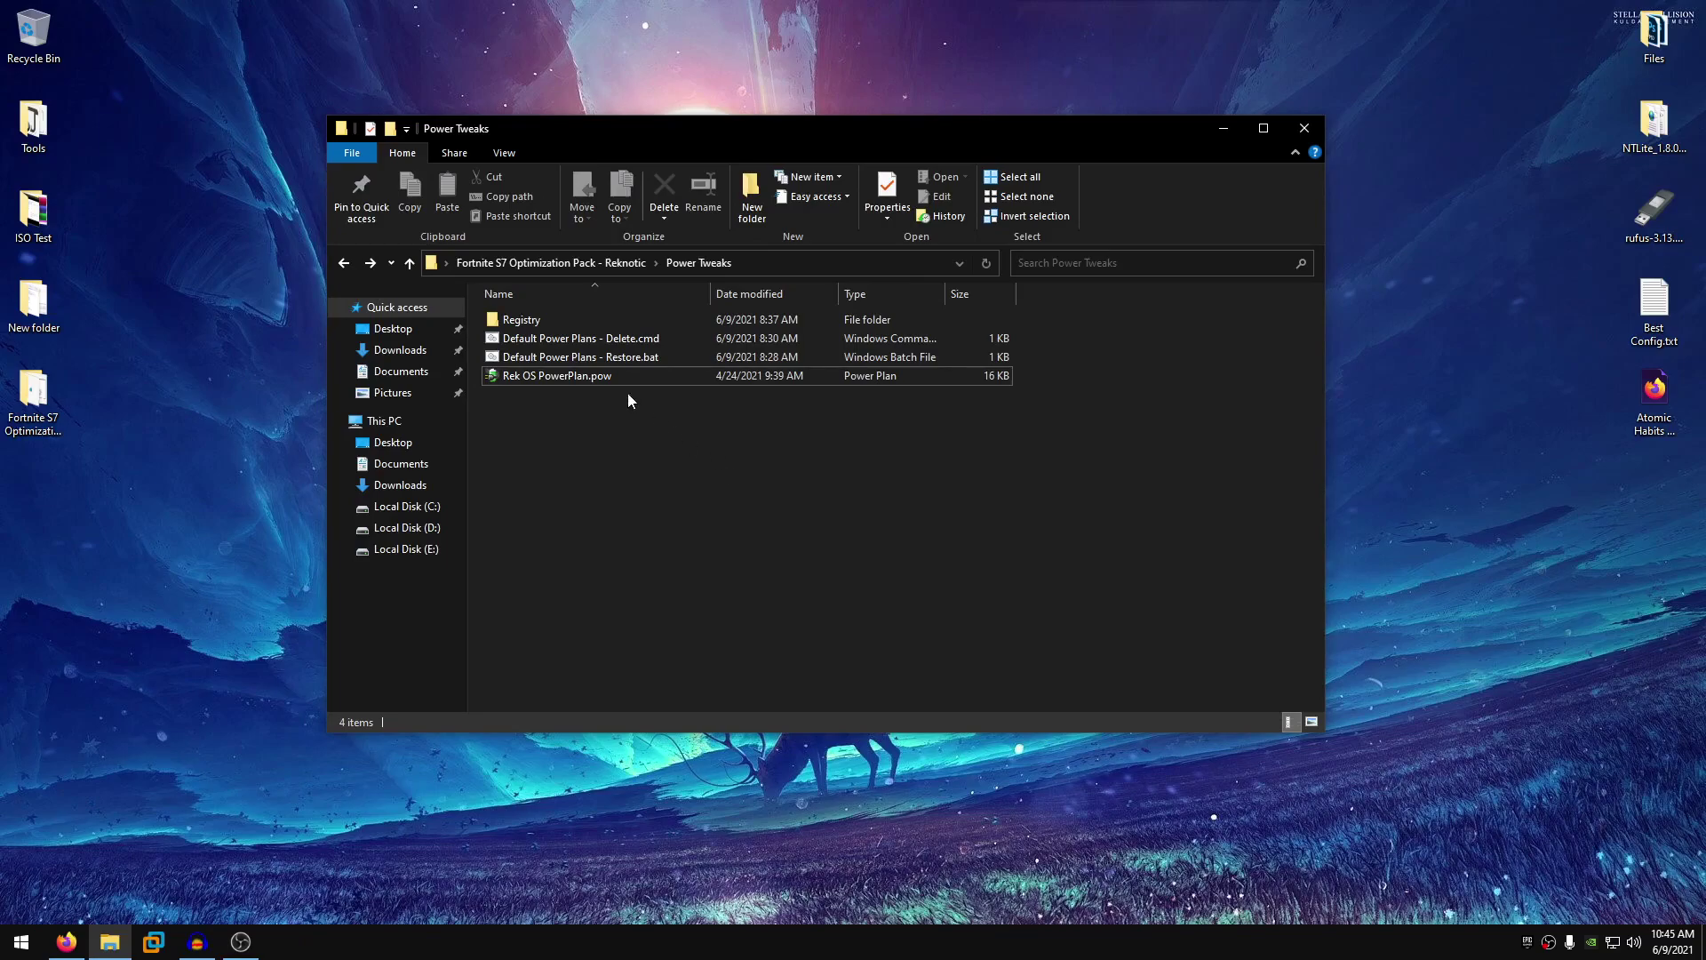
- Run Default Power Plans - Delete.cmd as administrator, then select Win 32 Priority Separator.exe one folder up
{"action": "left_click", "coordinate": [656, 359]}
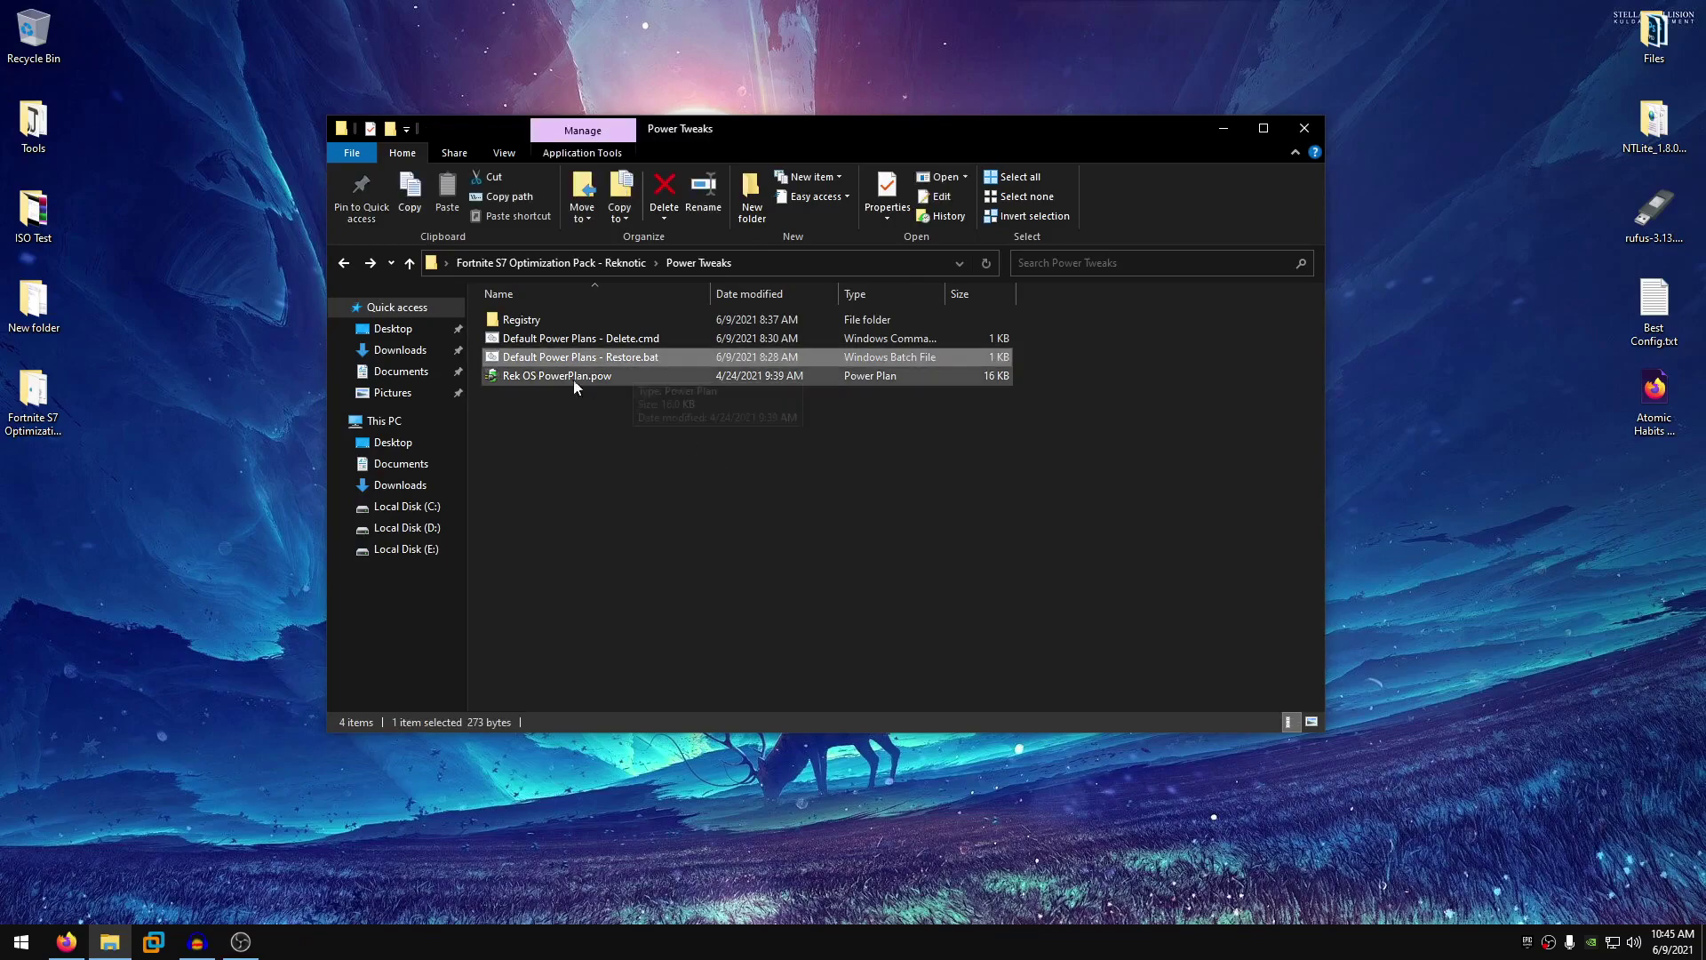
{"action": "left_click", "coordinate": [625, 338]}
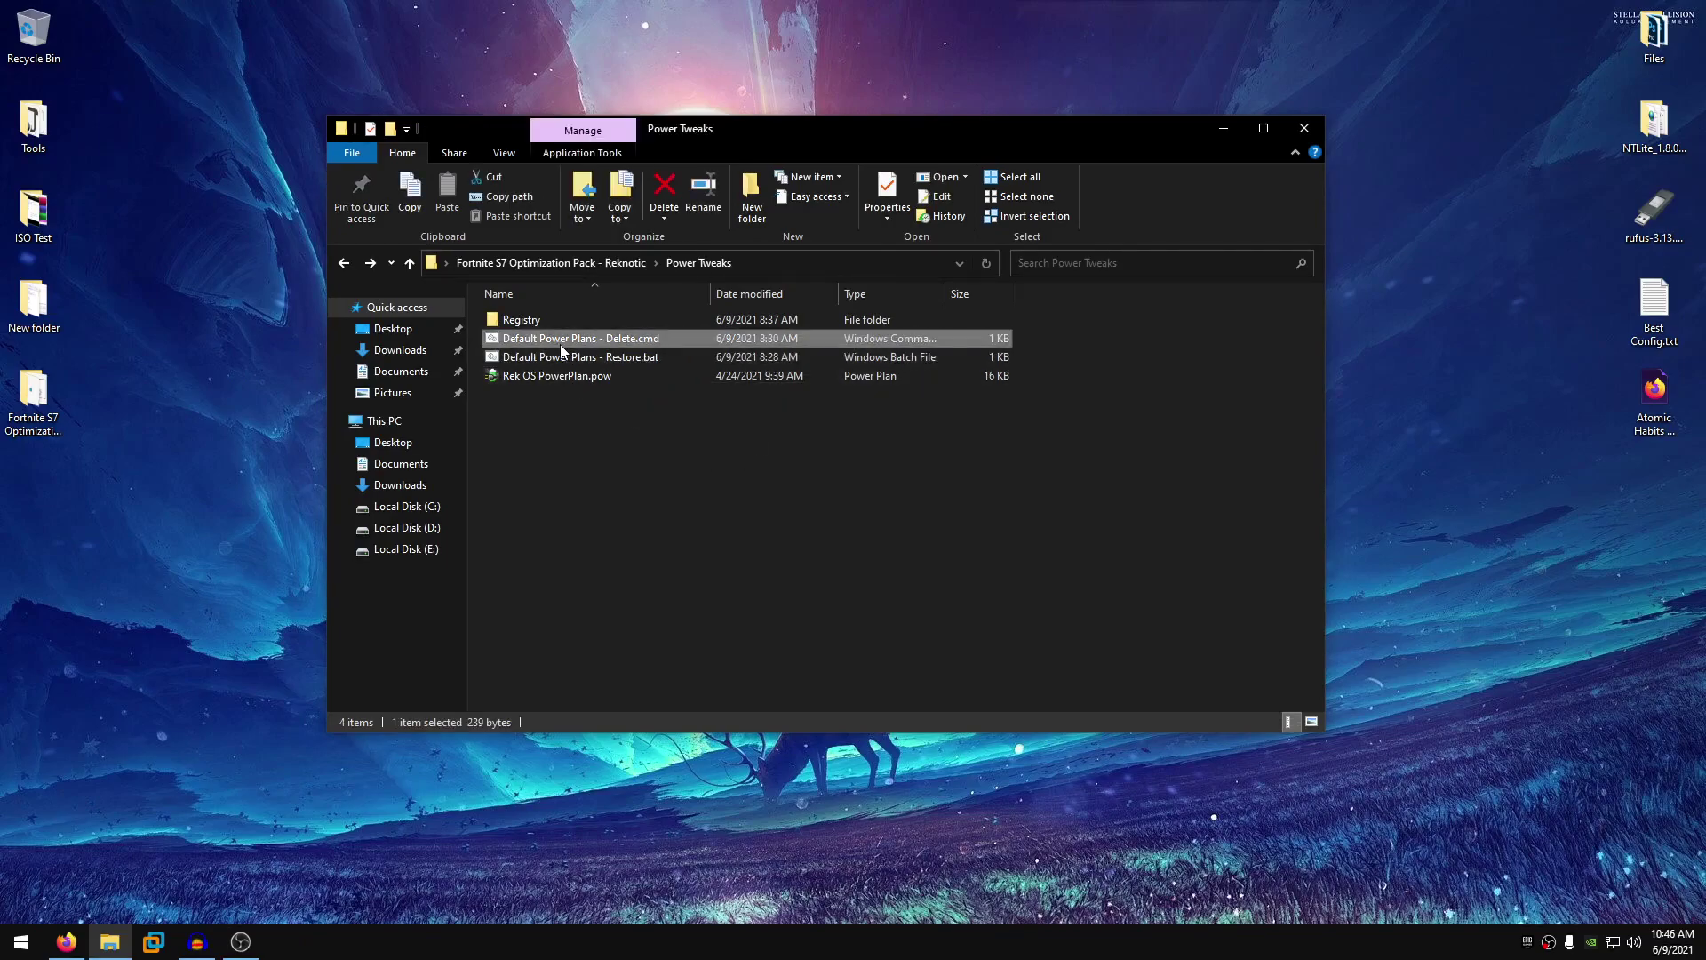
{"action": "right_click", "coordinate": [634, 338]}
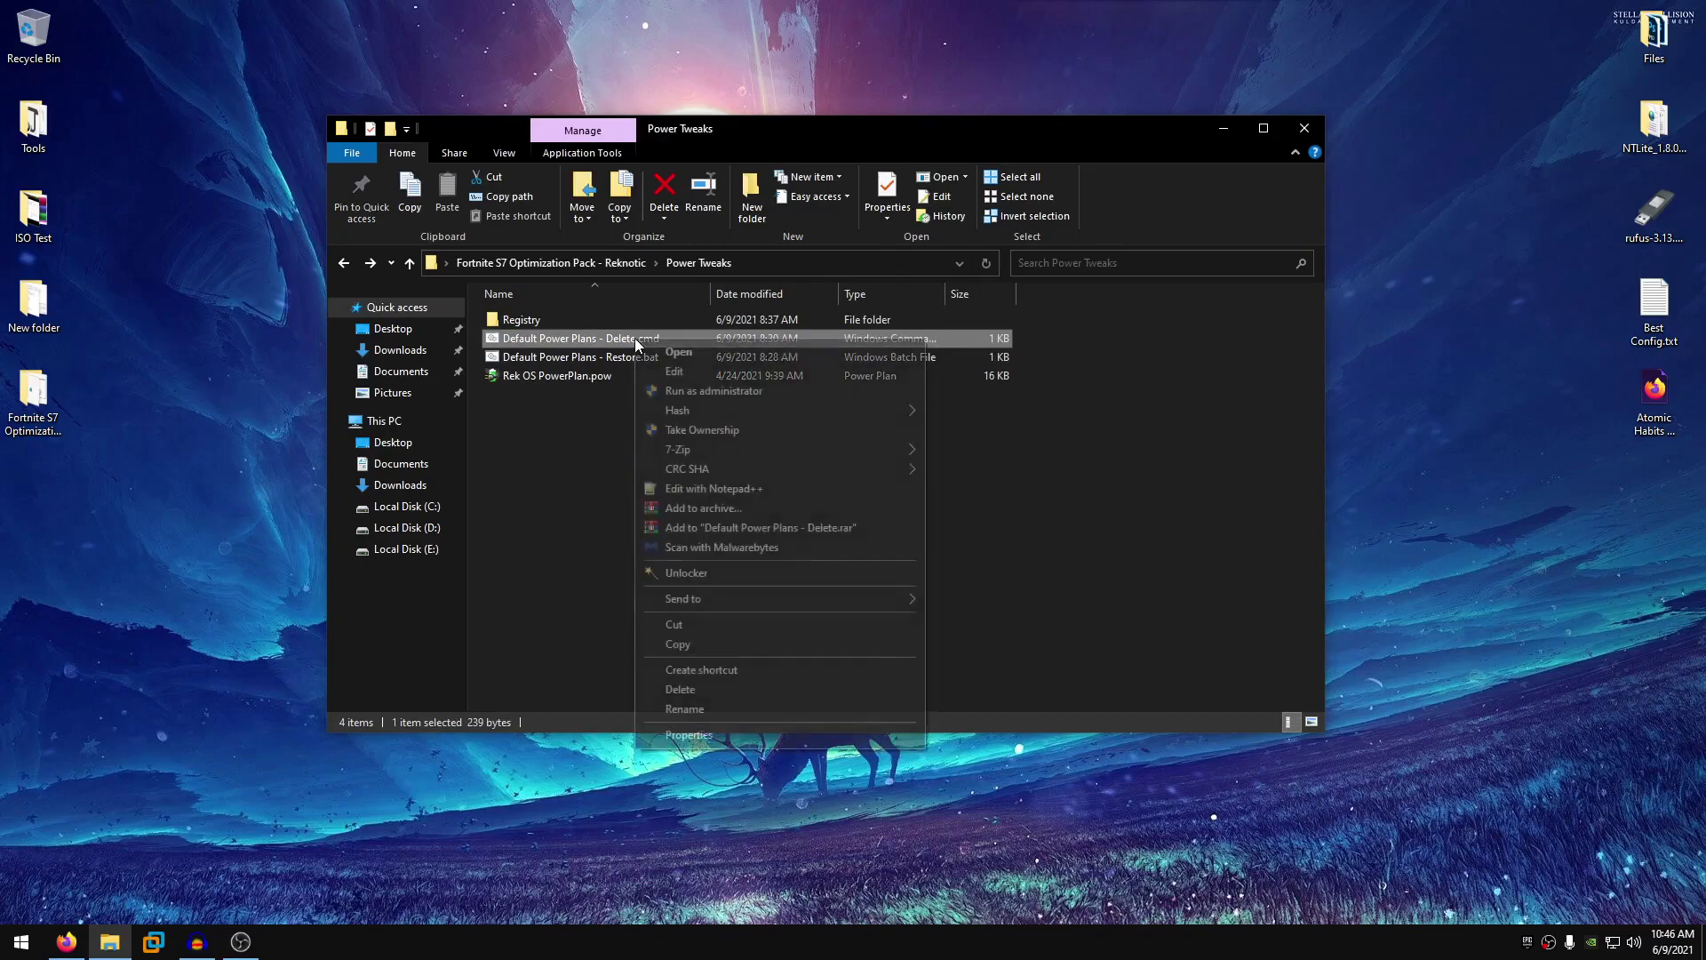
{"action": "left_click", "coordinate": [755, 391]}
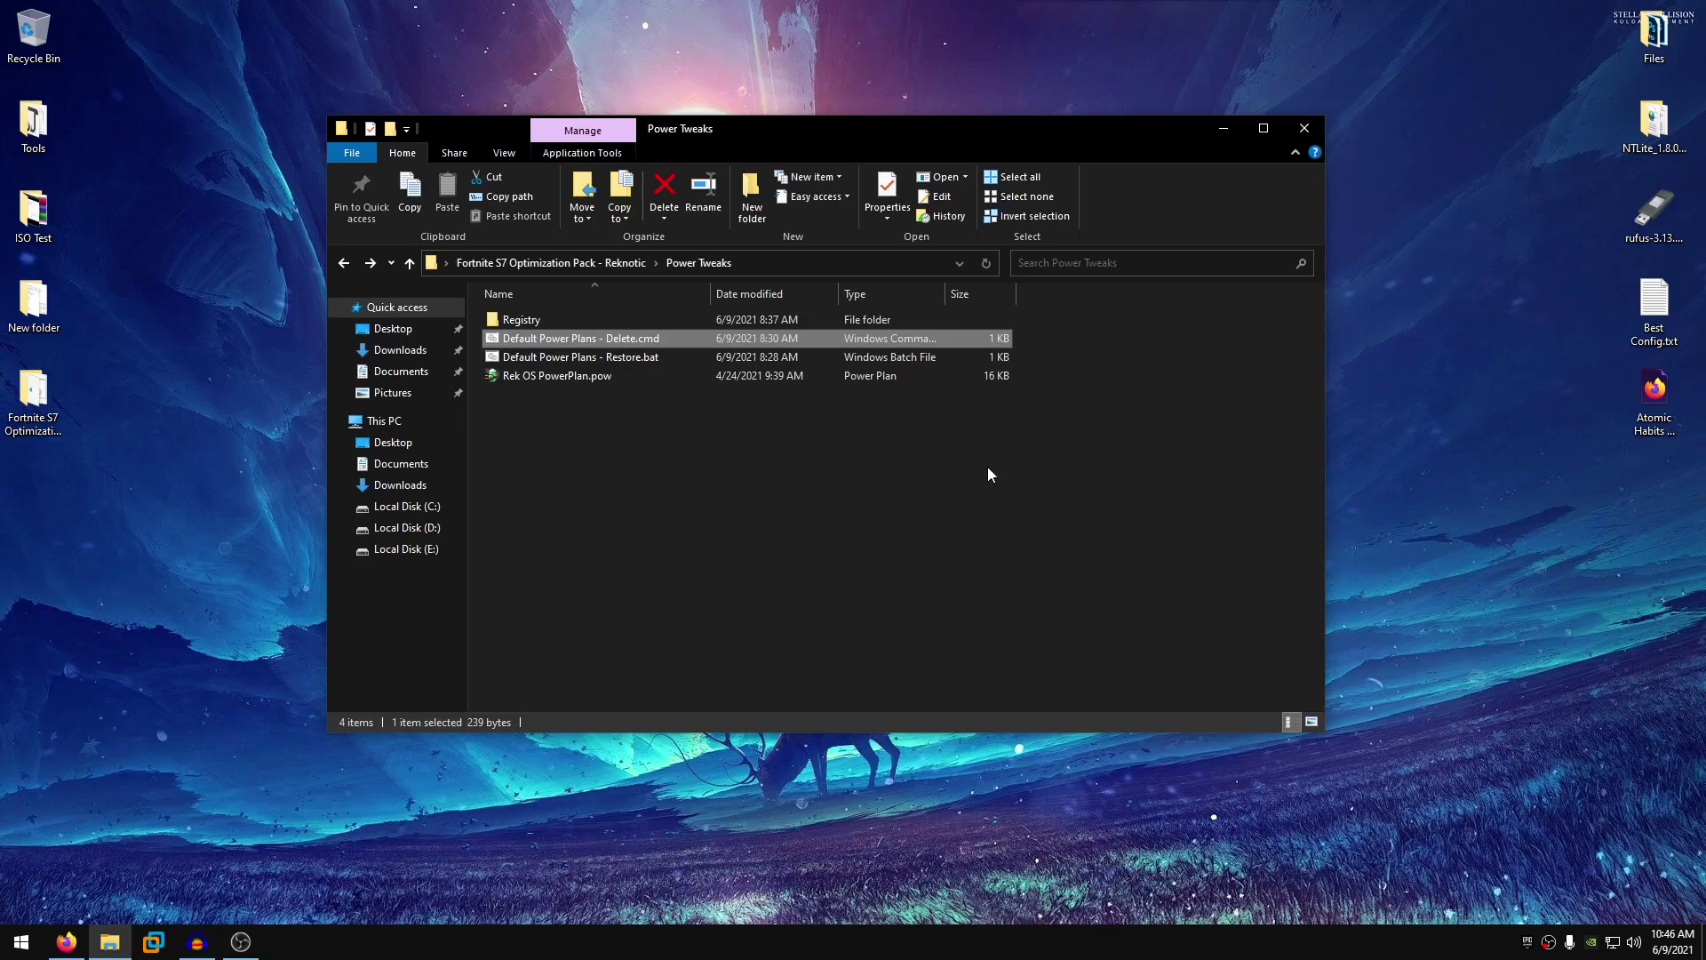
{"action": "key", "text": "BackSpace"}
{"action": "left_click", "coordinate": [589, 413]}
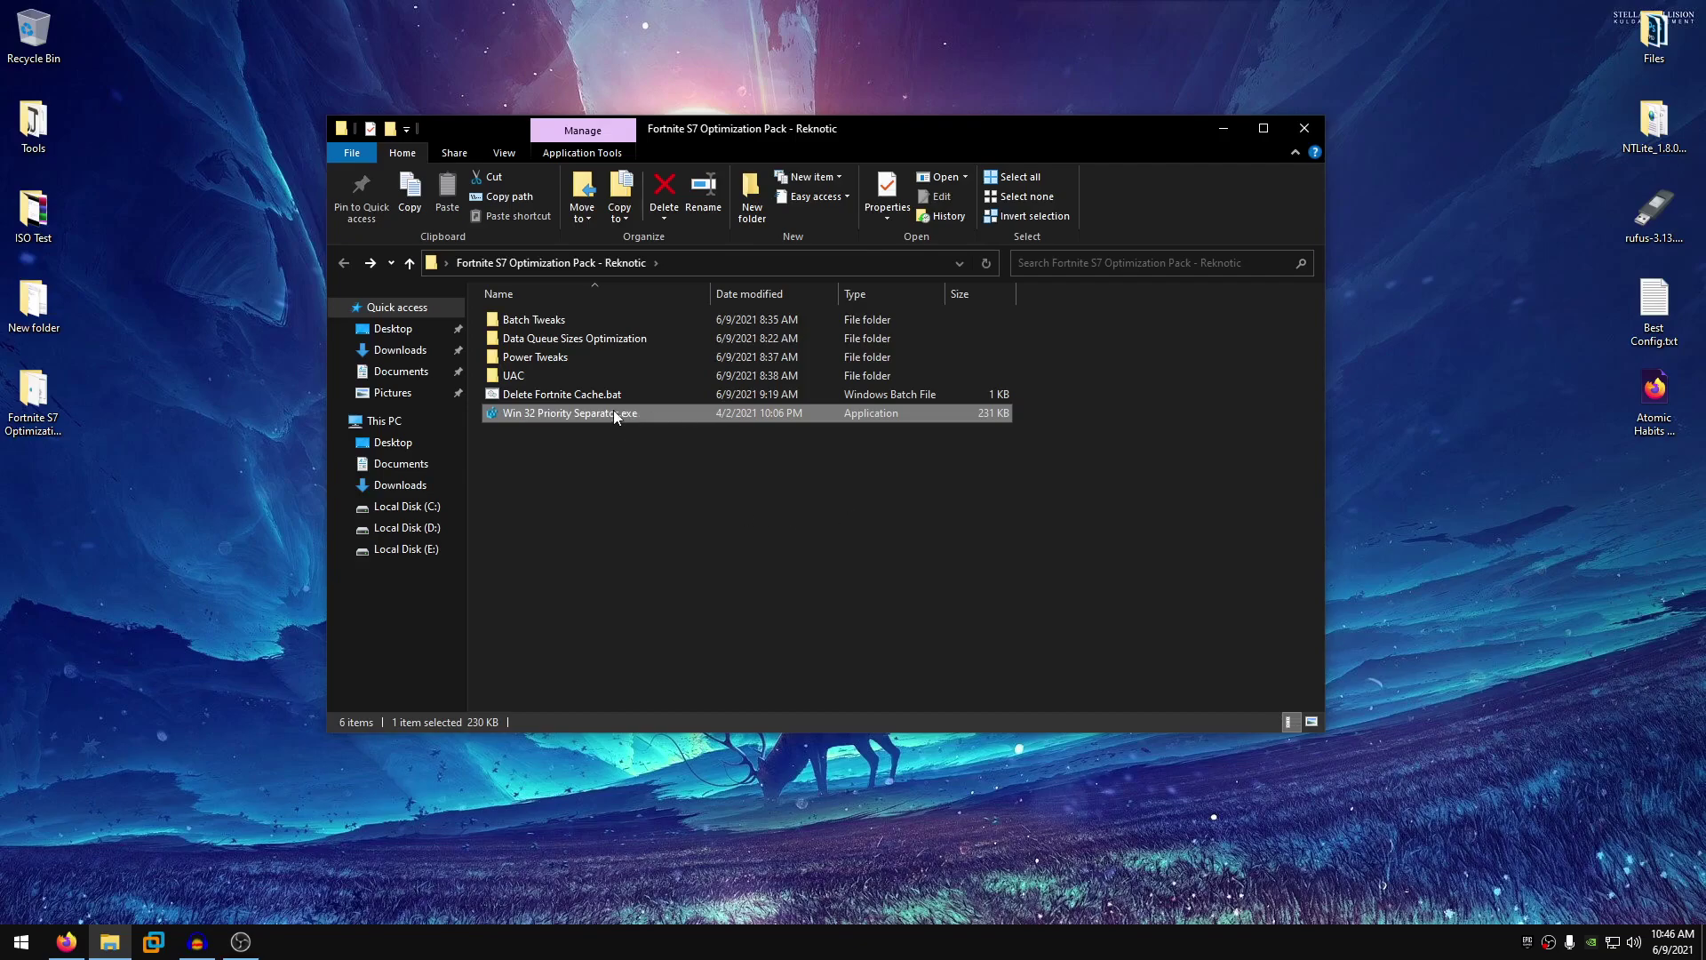
- Run Win 32 Priority Separator as administrator, apply the ffff3f91 hex value, and close it
{"action": "right_click", "coordinate": [614, 411]}
{"action": "left_click", "coordinate": [693, 444]}
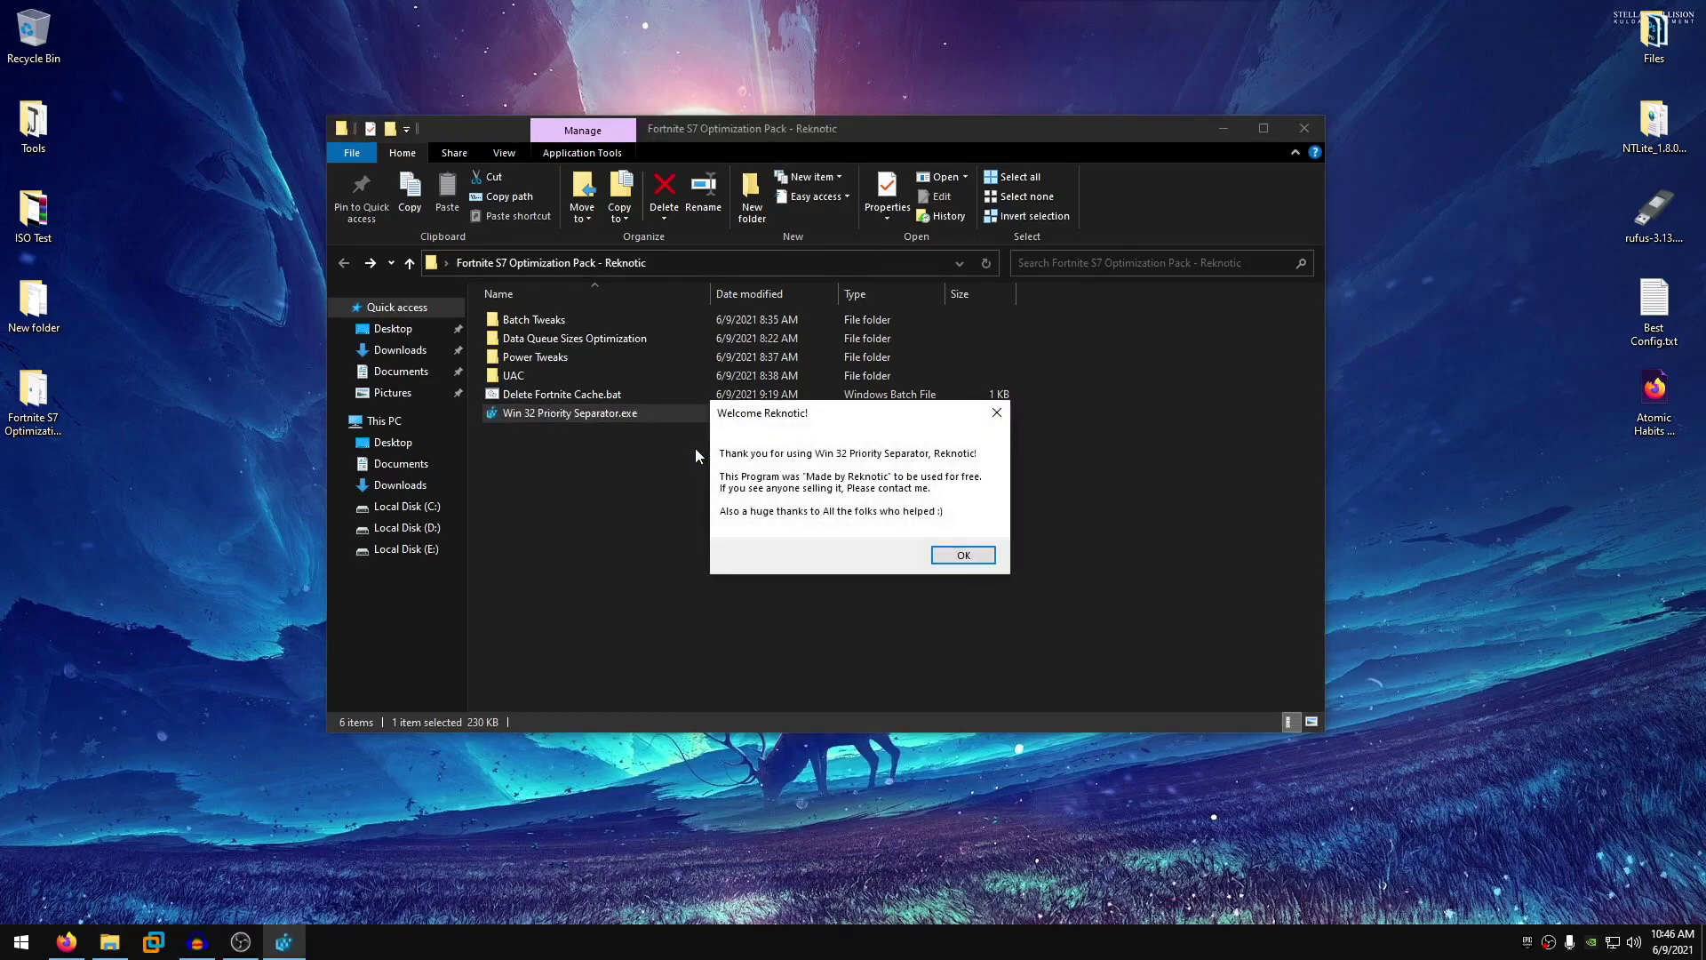
{"action": "left_click", "coordinate": [963, 554]}
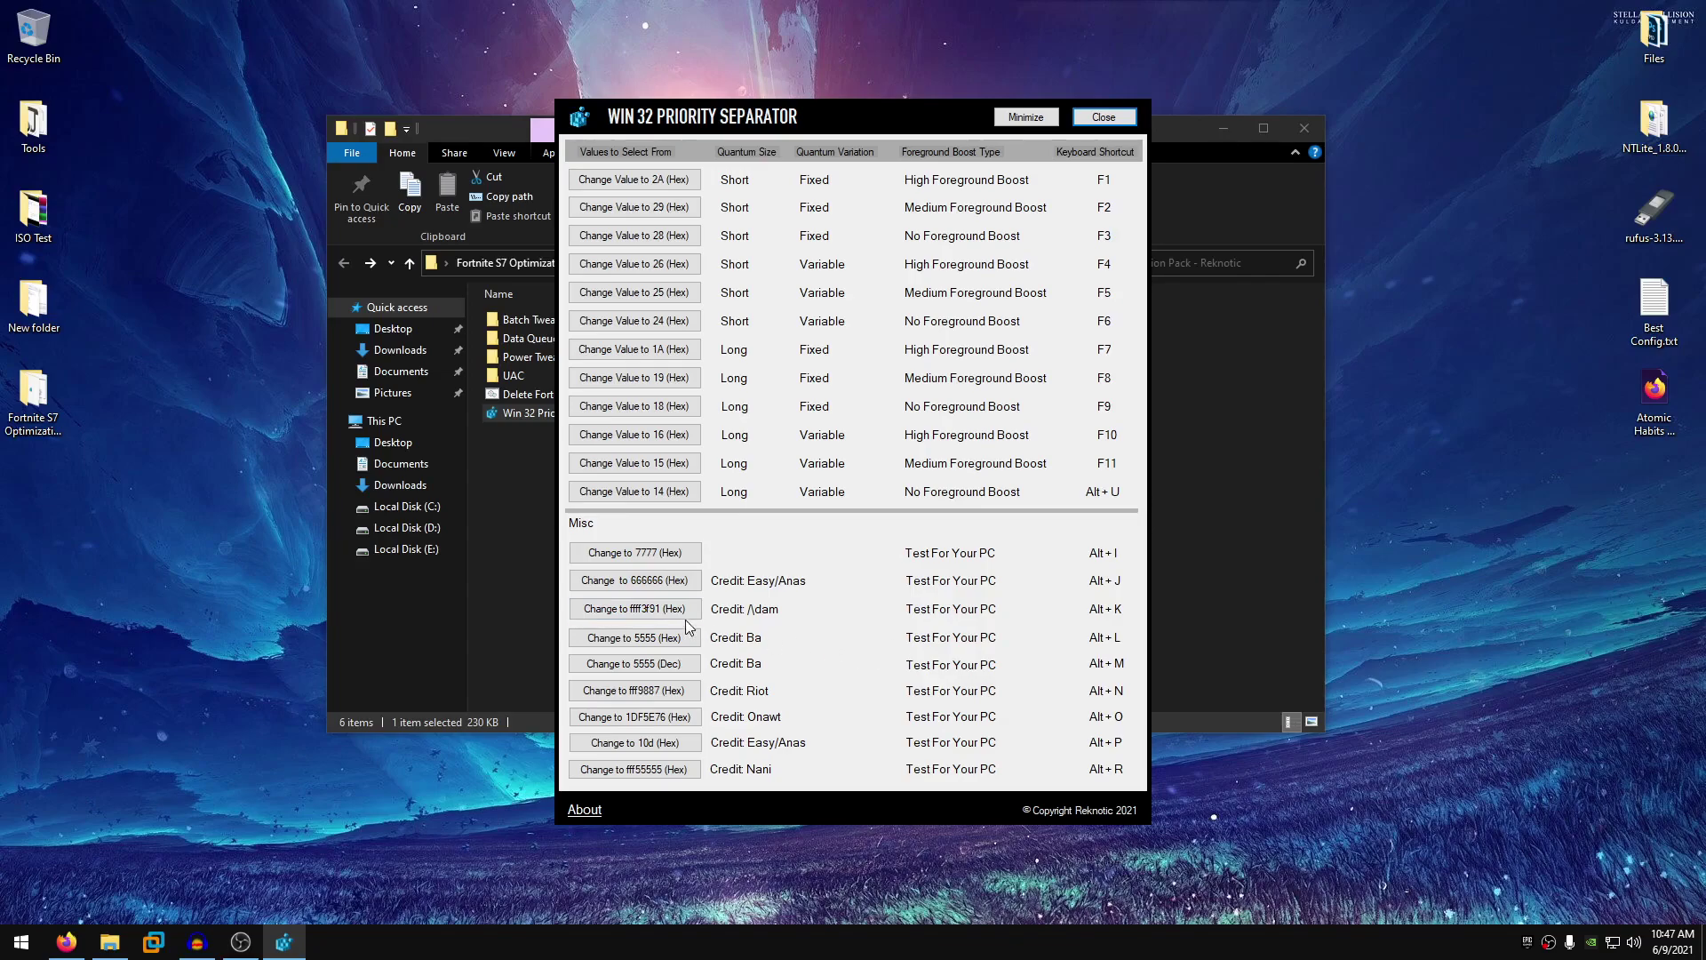
{"action": "key", "text": "alt+k"}
{"action": "left_click", "coordinate": [960, 525]}
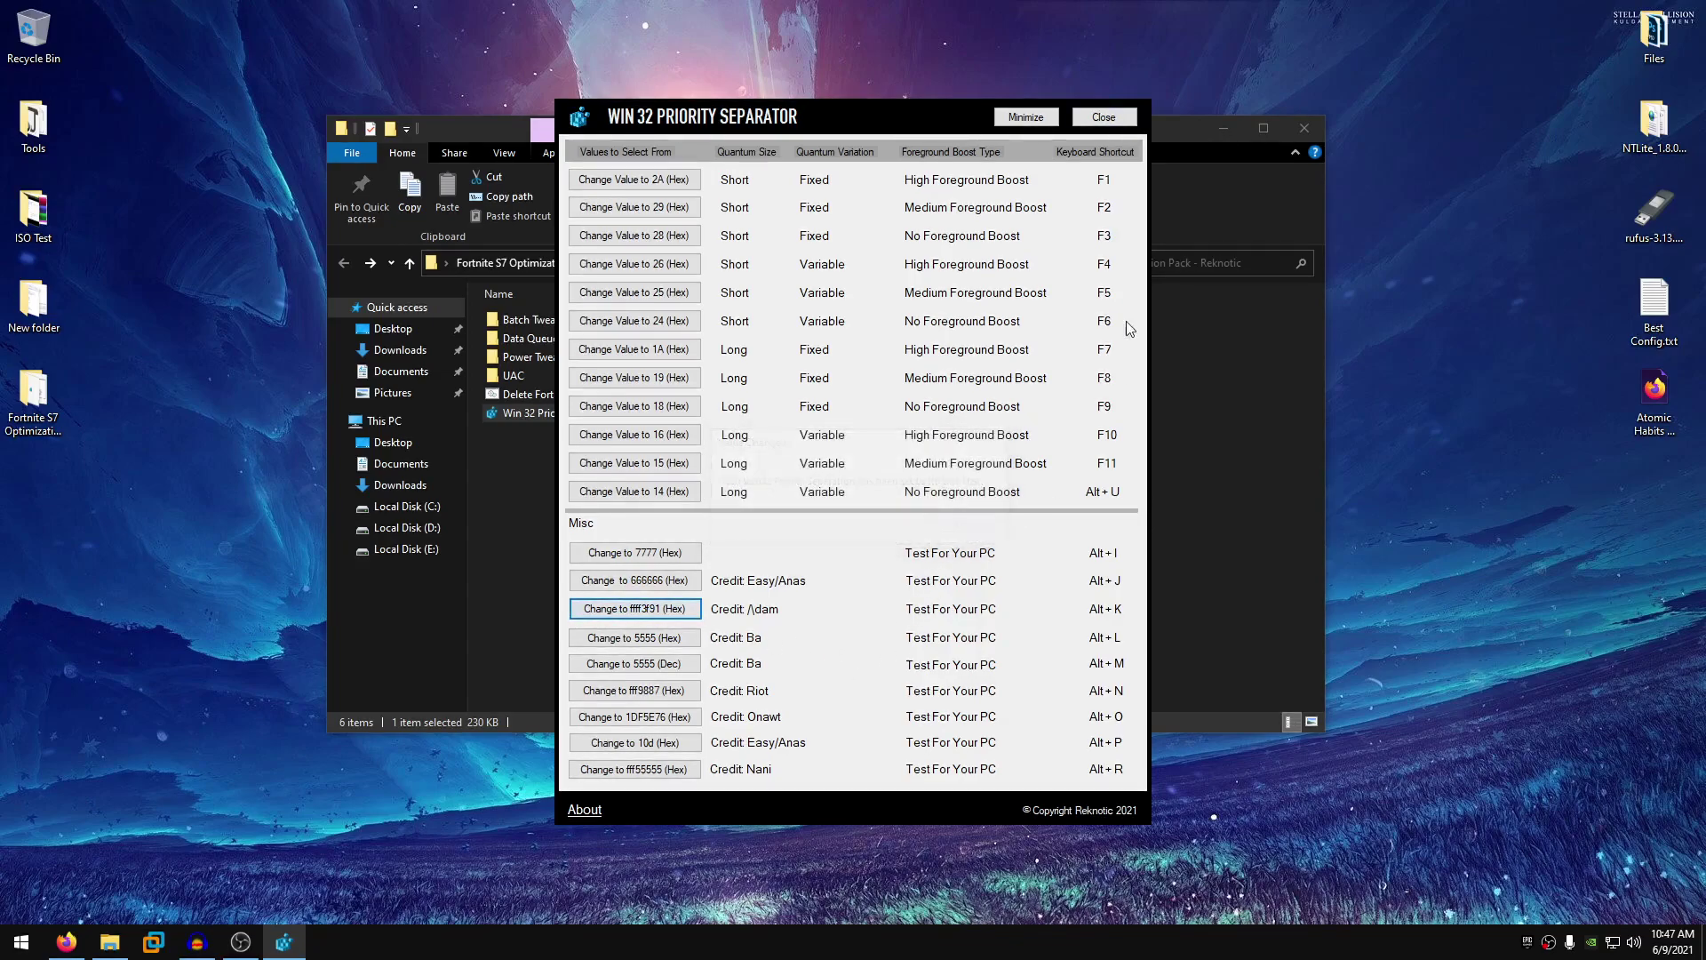
{"action": "left_click", "coordinate": [1103, 117]}
- Close the File Explorer window to leave only the desktop
{"action": "left_click", "coordinate": [1303, 126]}
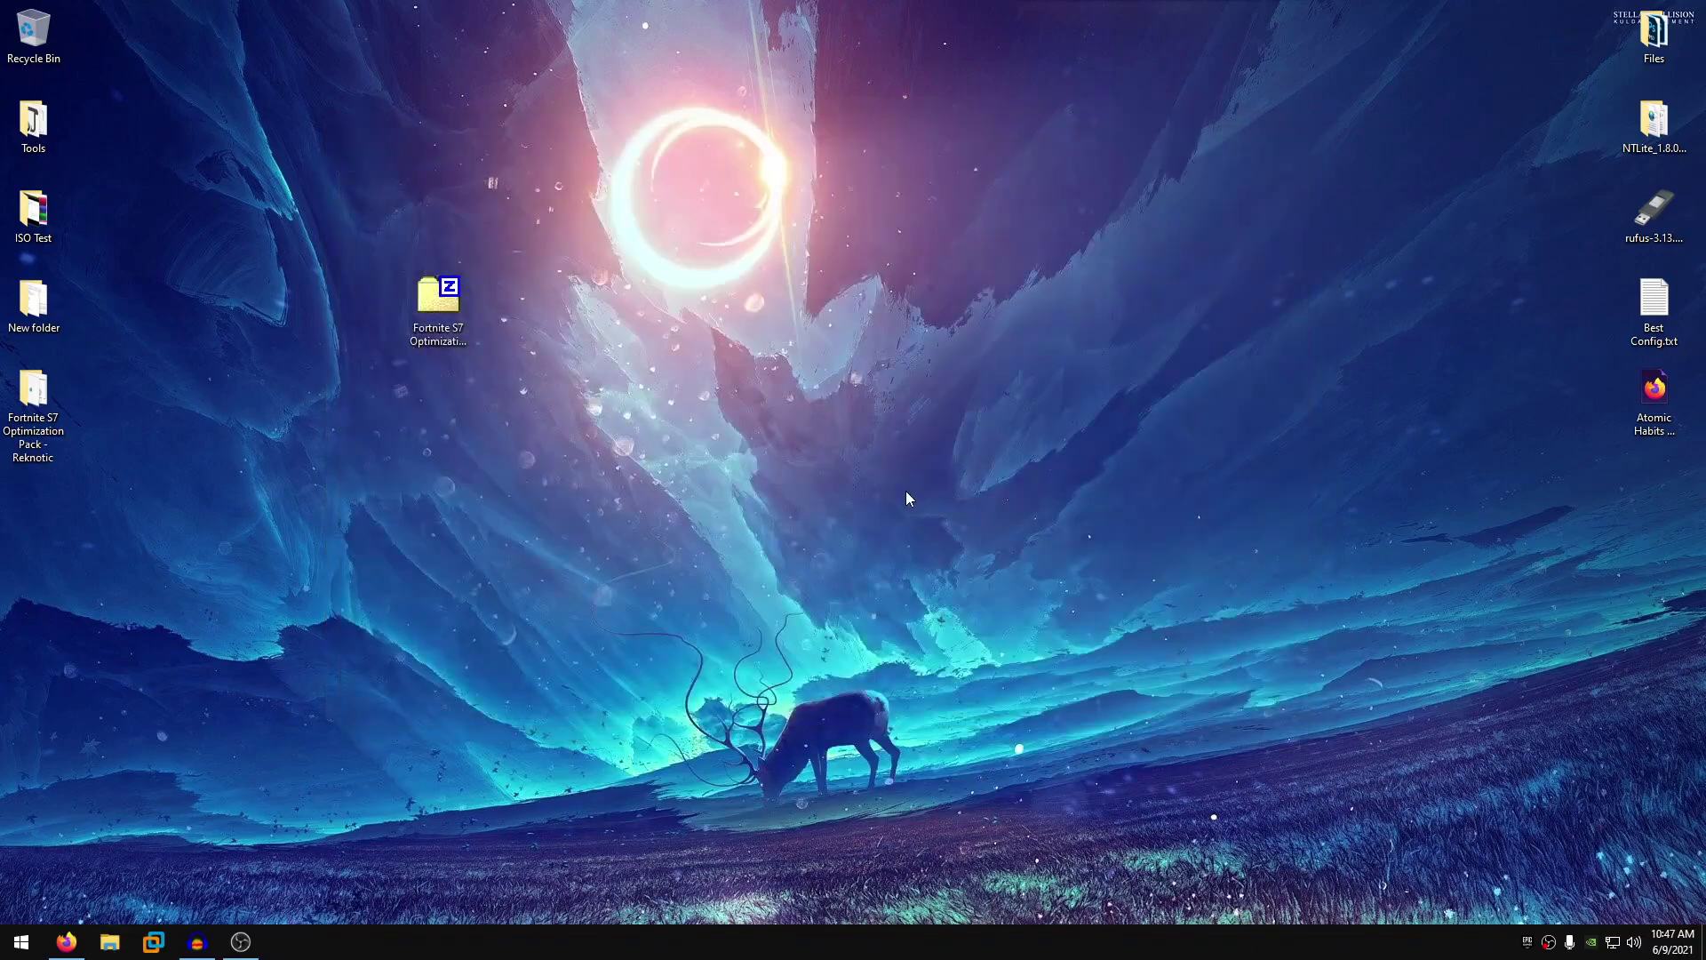